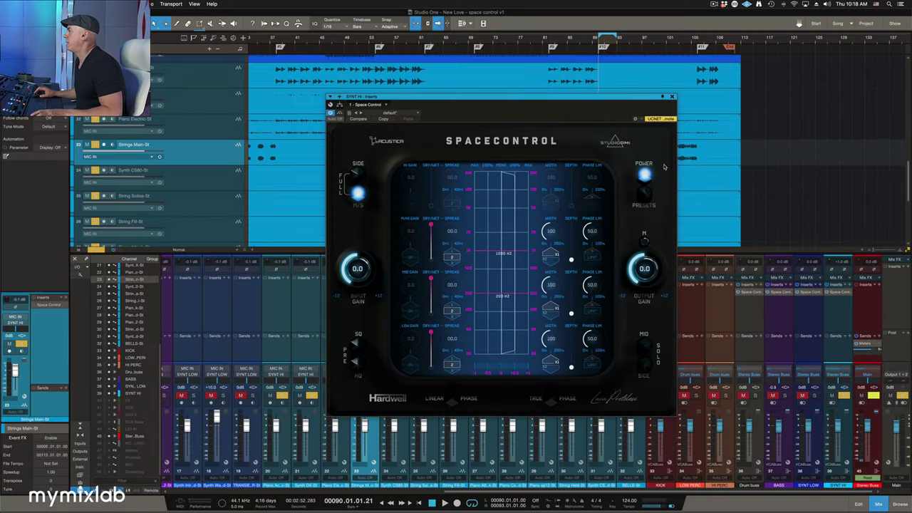
Drag the SYNT HI Space Control window down and to the left so it sits over the mixer
left_click_drag(481, 98, 421, 142)
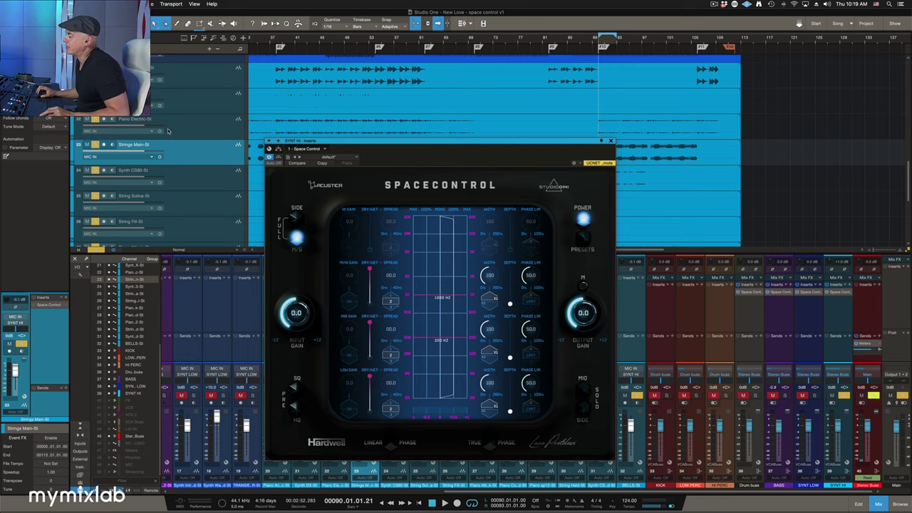
scroll(168, 130, "down", 3)
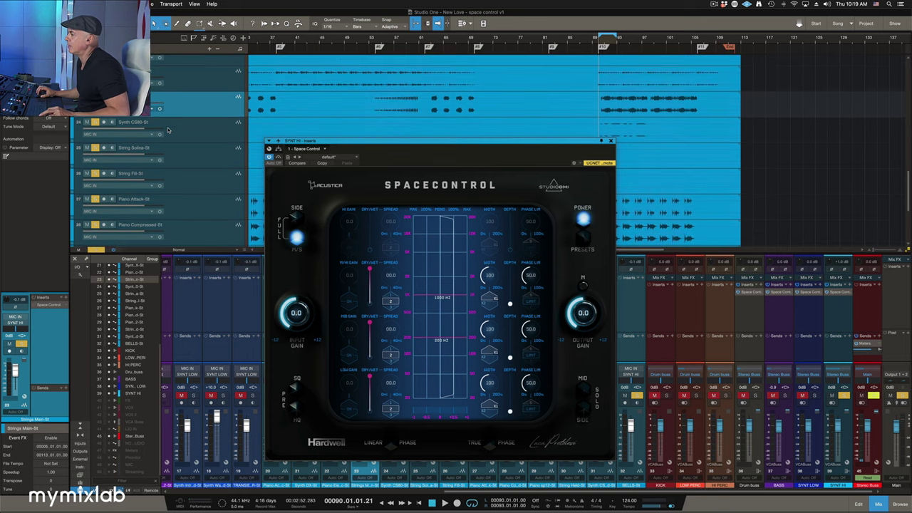
key("F3")
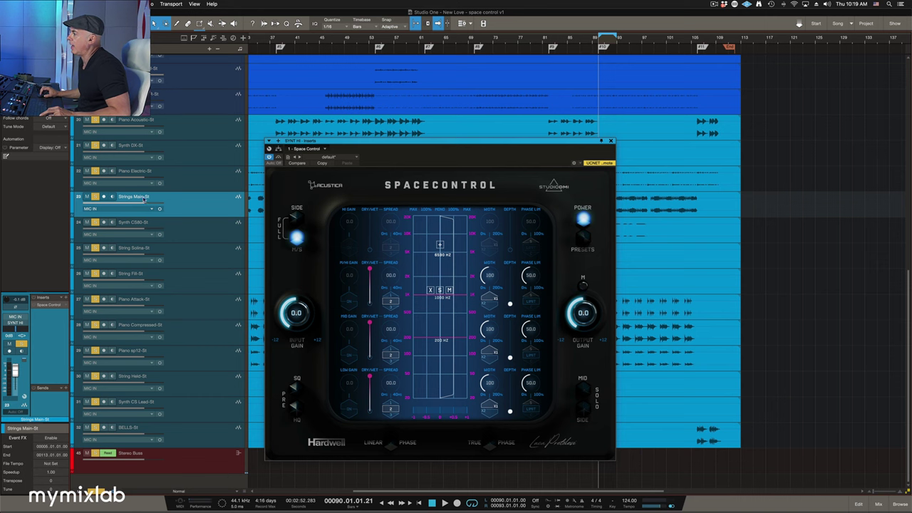
left_click(189, 130)
left_click(206, 433, "shift")
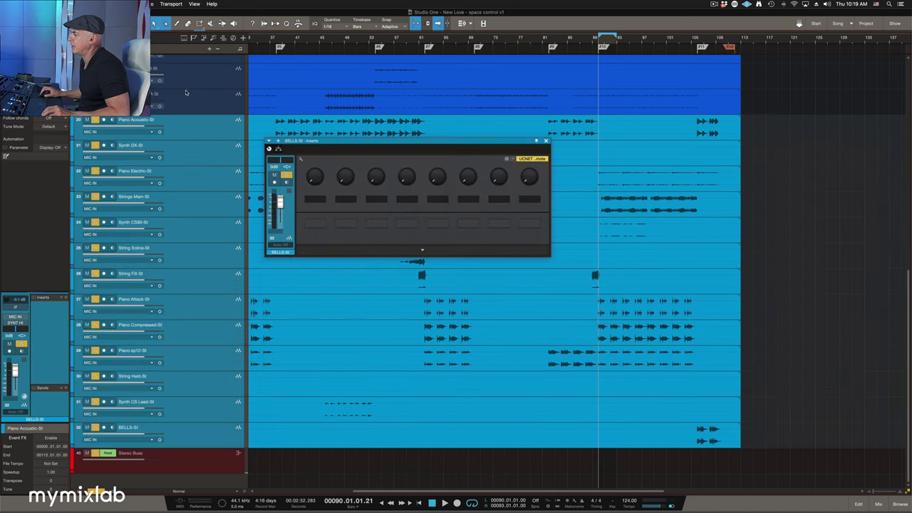
left_click(879, 504)
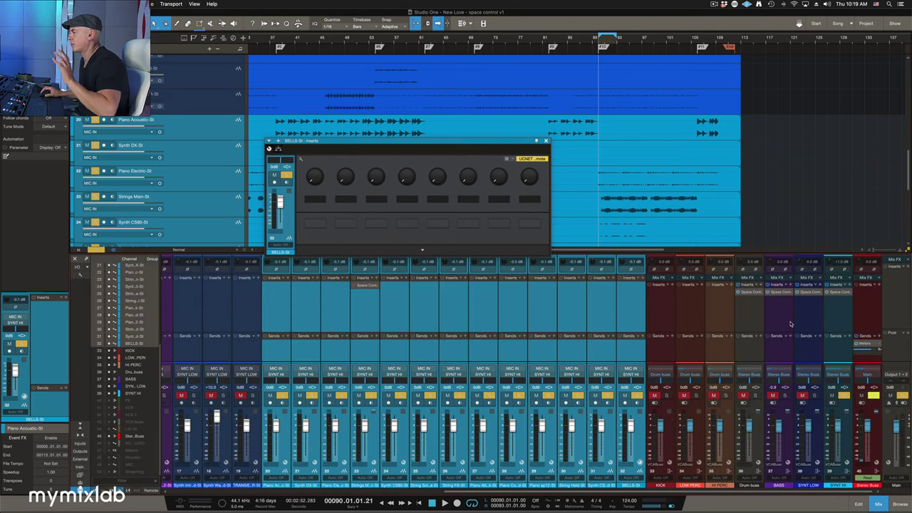
left_click(546, 139)
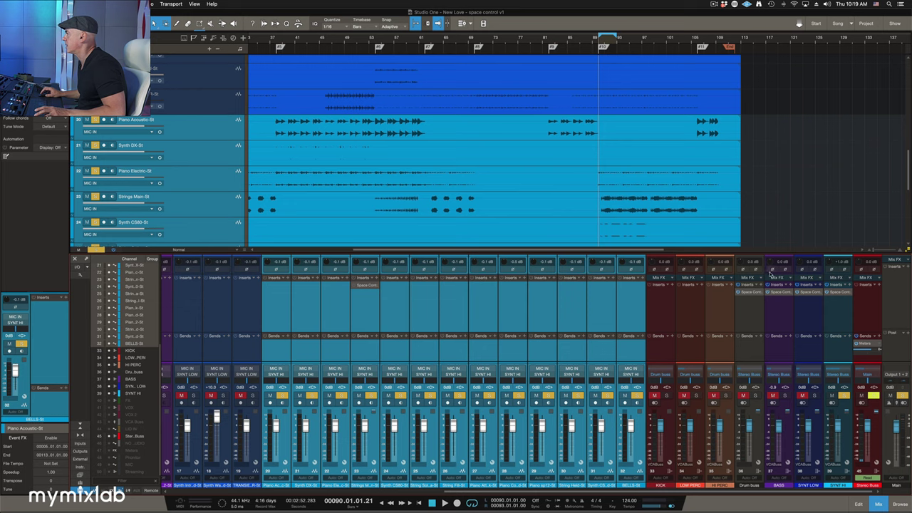
left_click(839, 293)
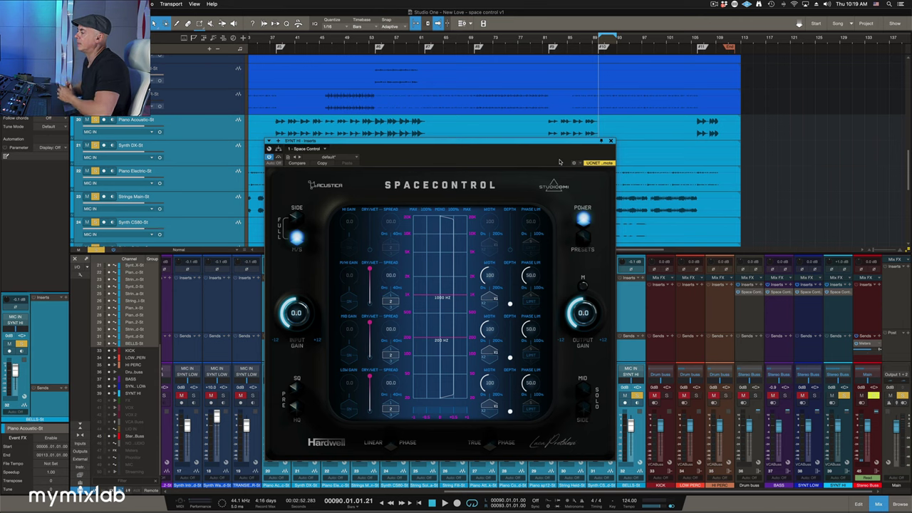
Move the Space Control window slightly up and right, then enable side processing
left_click_drag(489, 142, 499, 119)
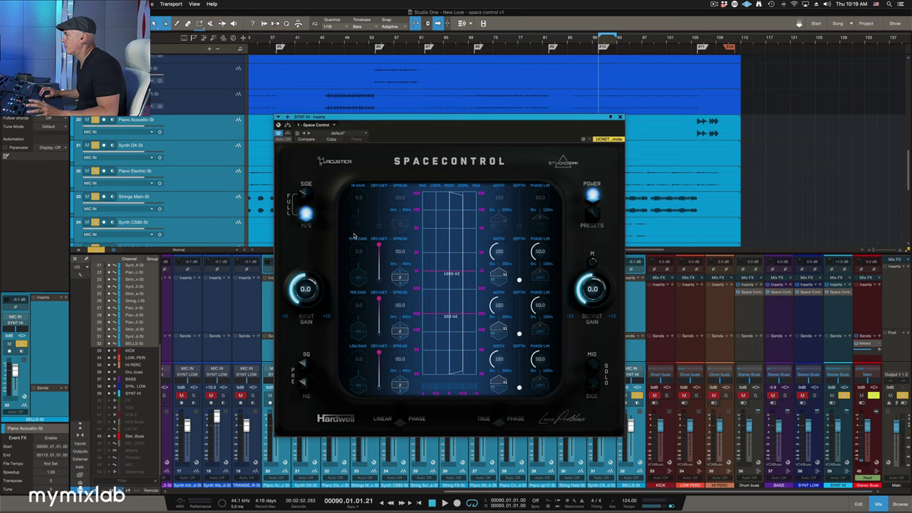
mouse_move(437, 226)
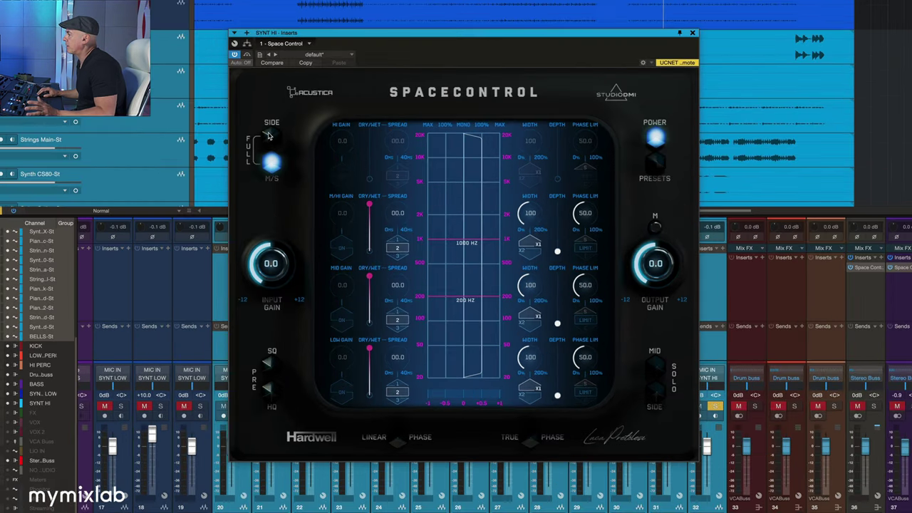
left_click(304, 196)
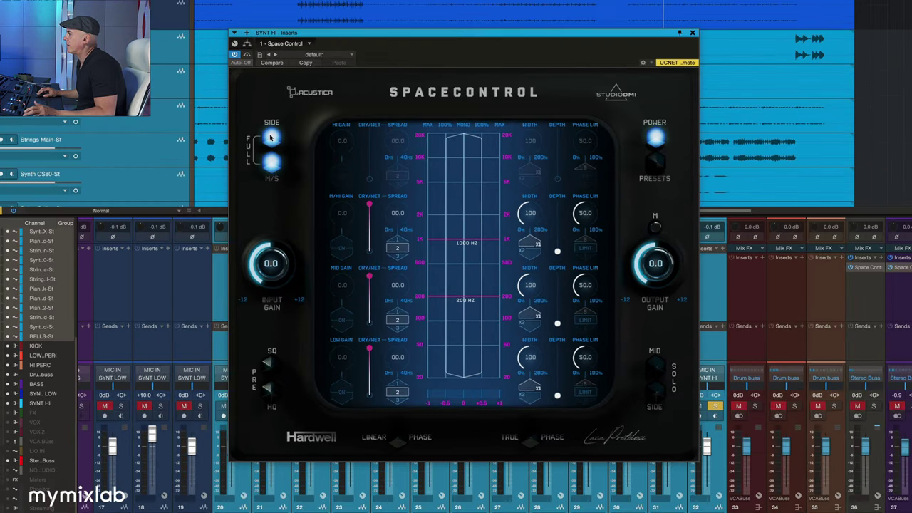
left_click(272, 163)
left_click(273, 165)
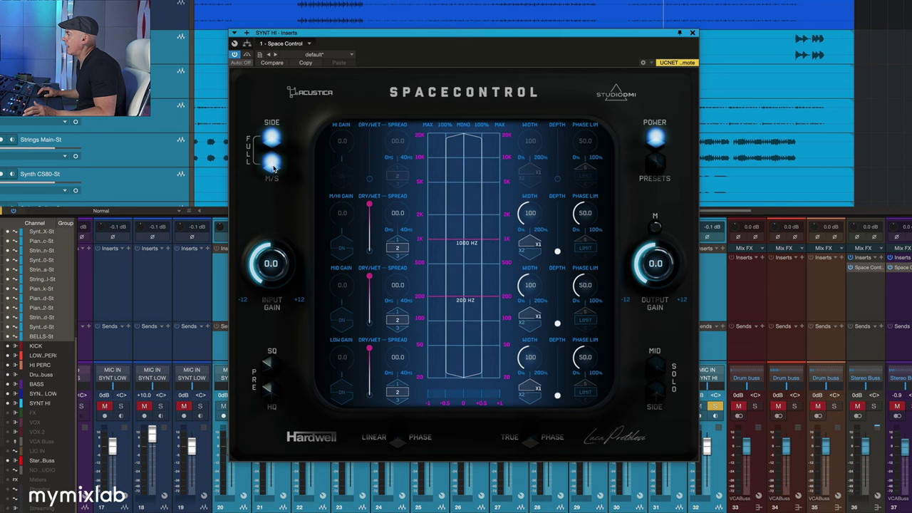
left_click(275, 141)
left_click(275, 141)
left_click(274, 159)
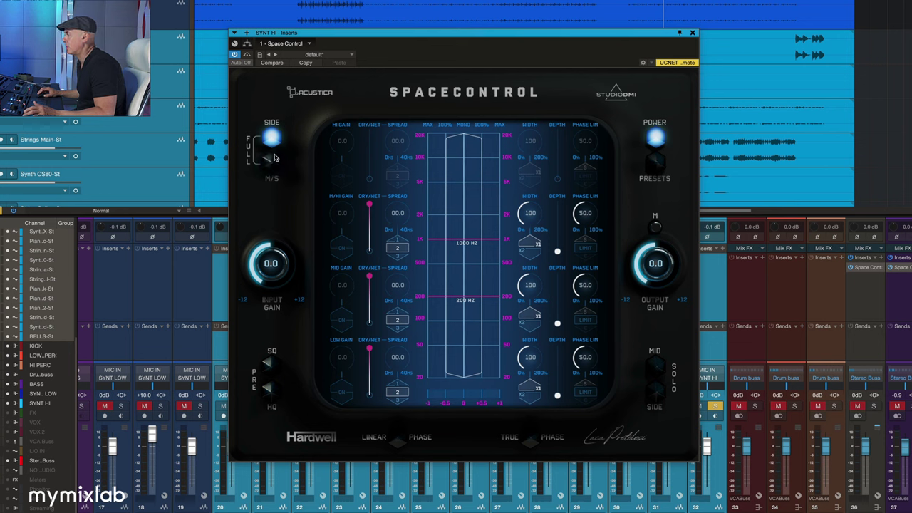
left_click(275, 140)
left_click(271, 162)
left_click(271, 136)
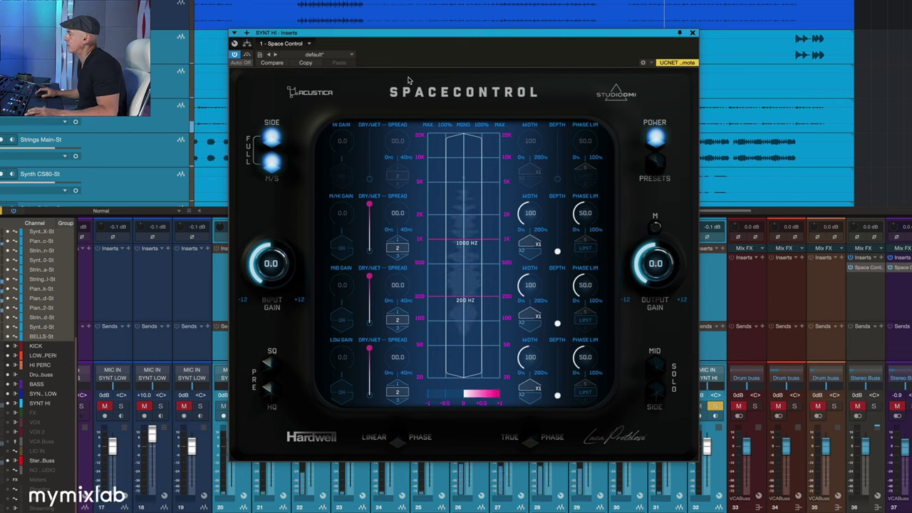
left_click(273, 139)
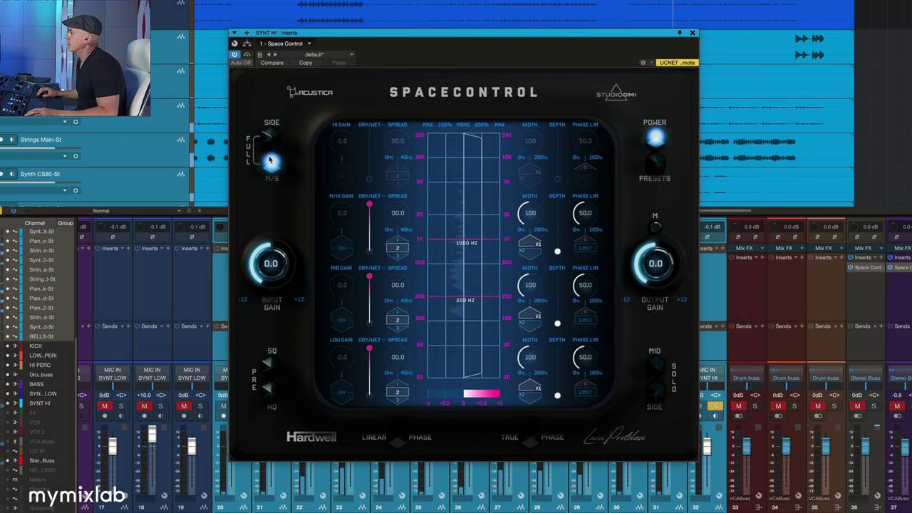
left_click(272, 161)
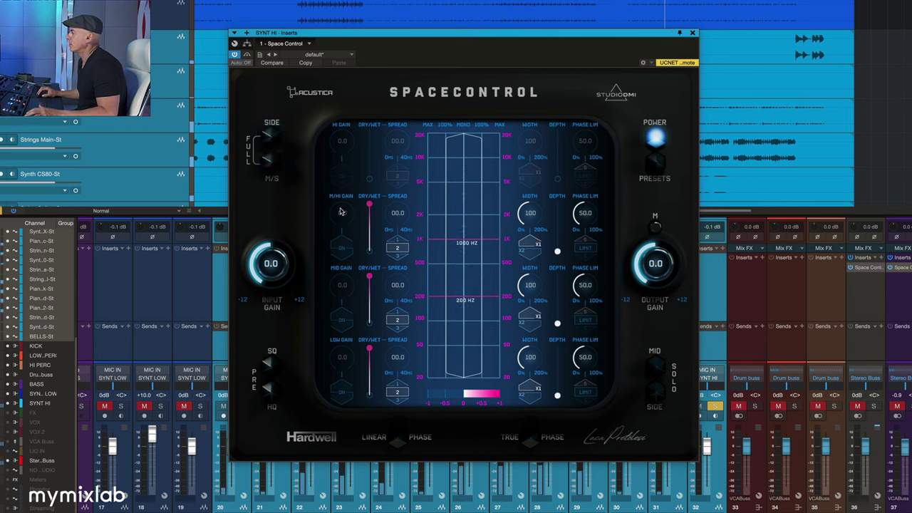
left_click(272, 138)
left_click(270, 163)
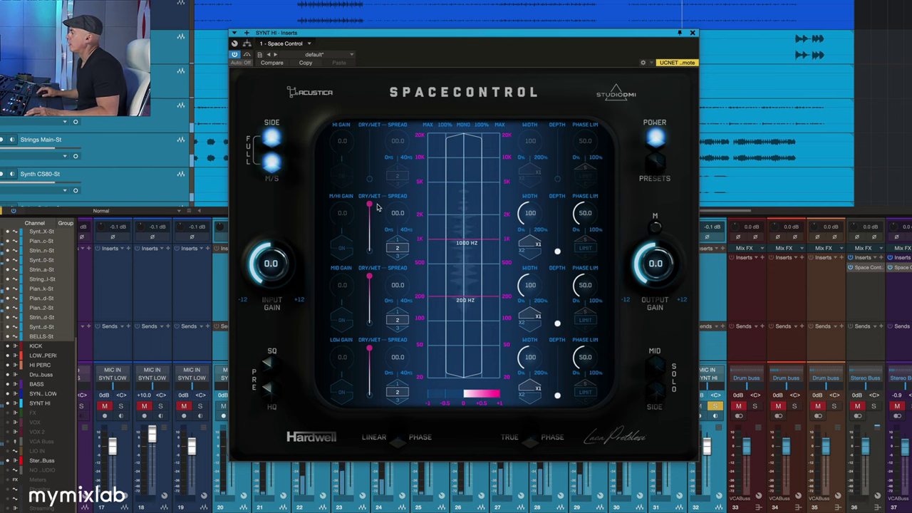
mouse_move(420, 207)
mouse_move(469, 278)
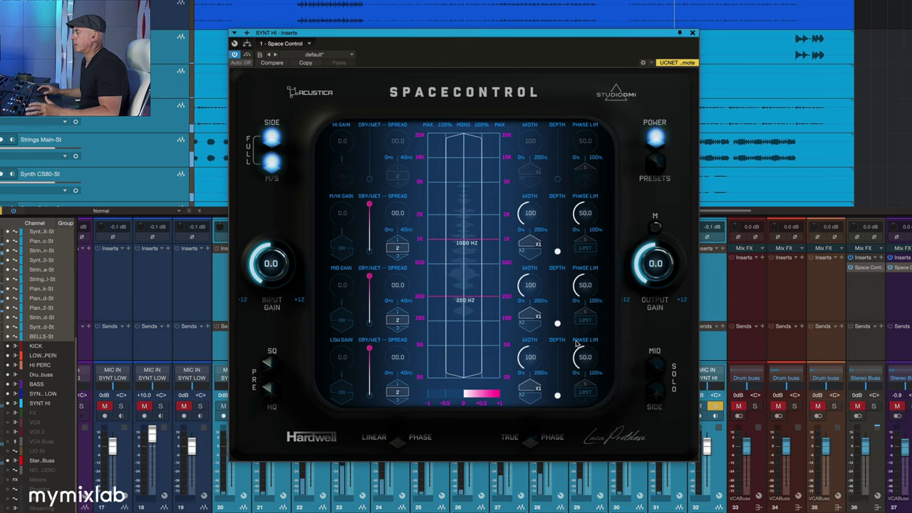
mouse_move(500, 268)
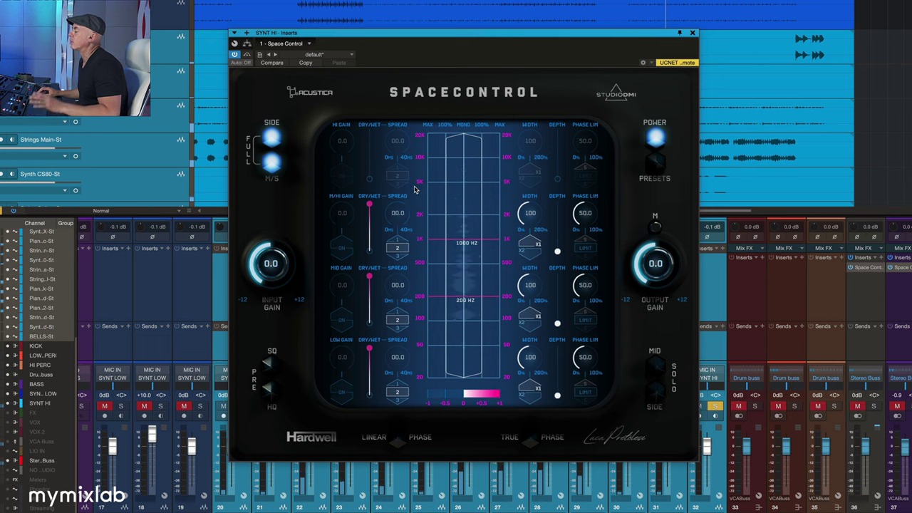
key("space")
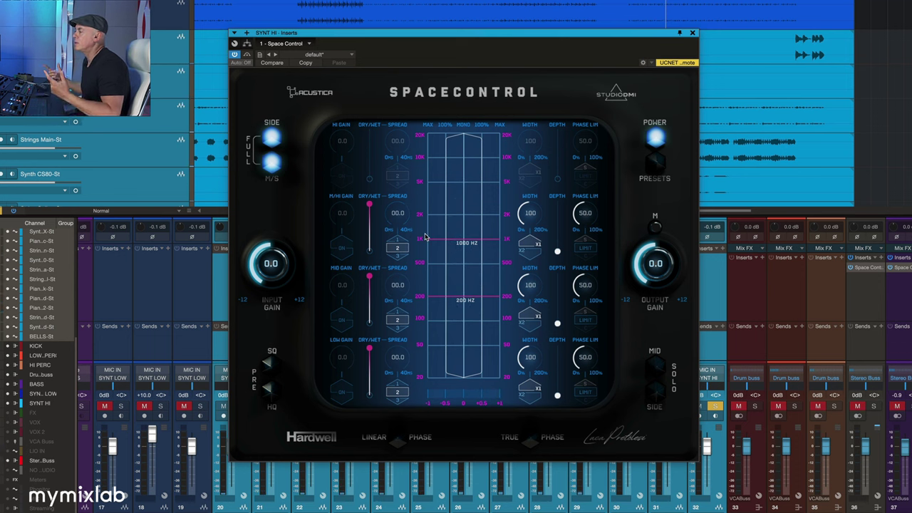
left_click(271, 137)
left_click(272, 163)
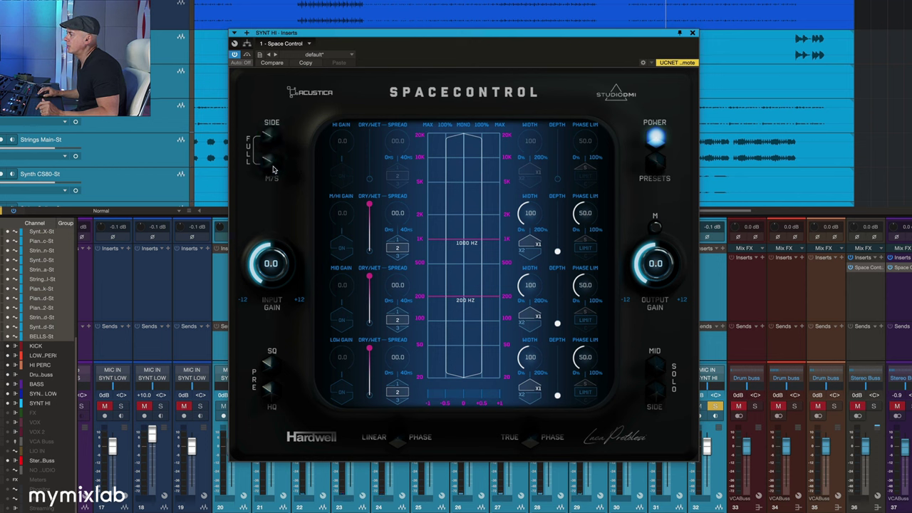
left_click(270, 141)
left_click(271, 164)
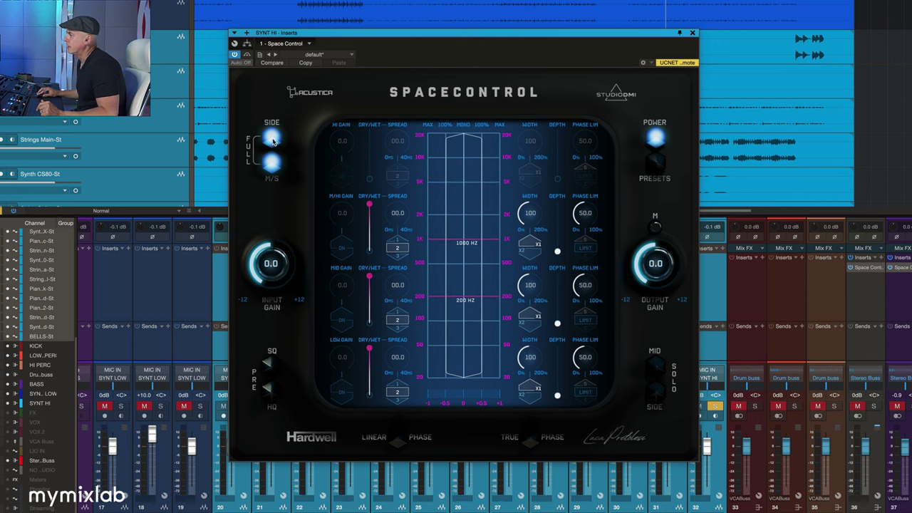
left_click(271, 139)
left_click(272, 138)
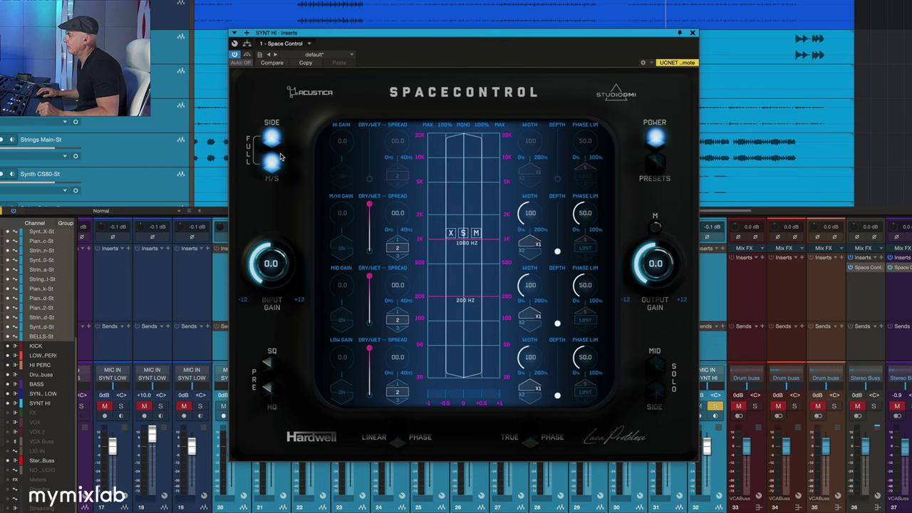
left_click_drag(271, 258, 271, 255)
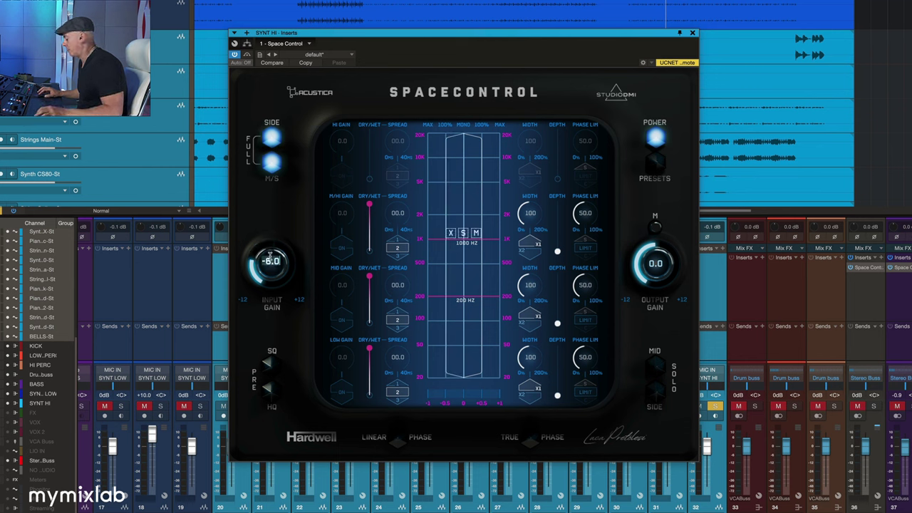
Reset Input Gain to 0.0 and, after comparing SQ, leave PRE processing on HQ
double_click(271, 261)
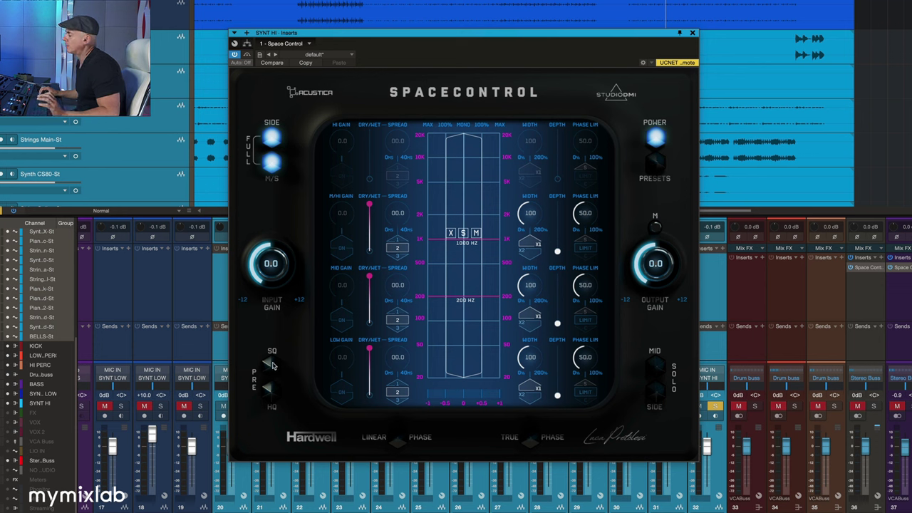
left_click(271, 364)
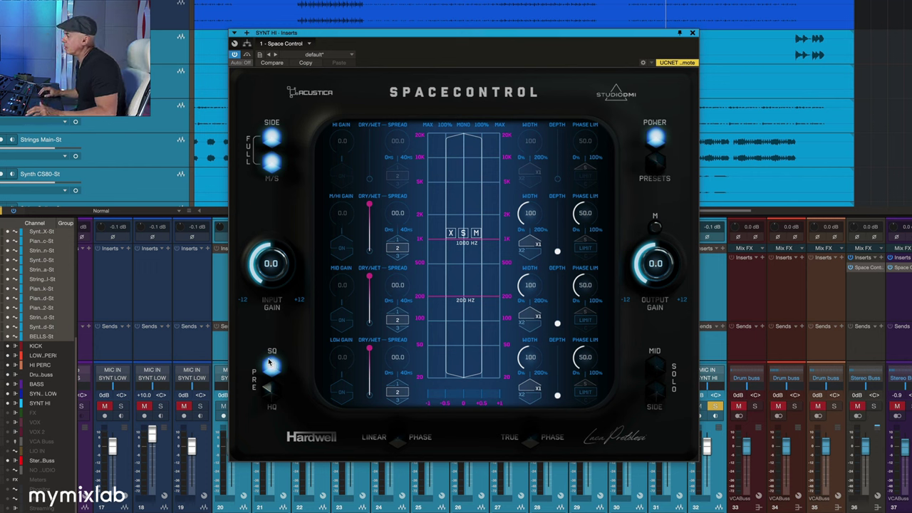
left_click(271, 365)
left_click(271, 365)
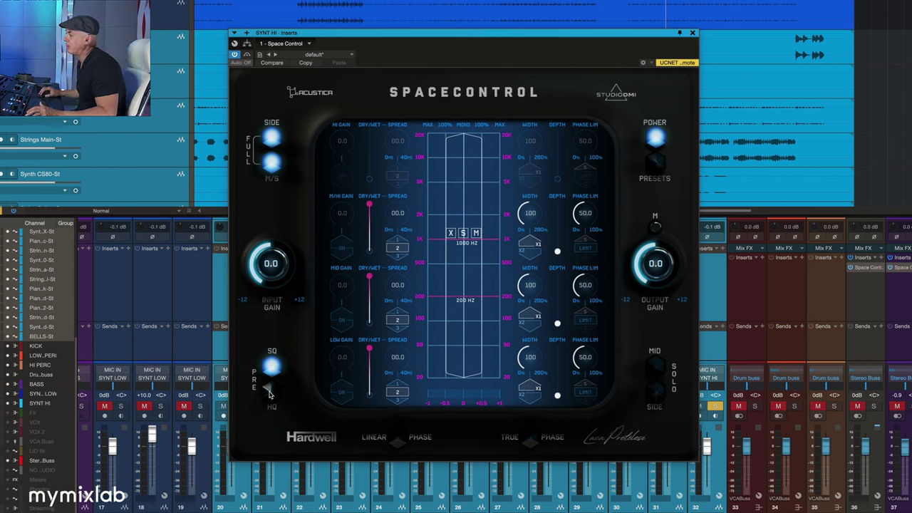
left_click(270, 391)
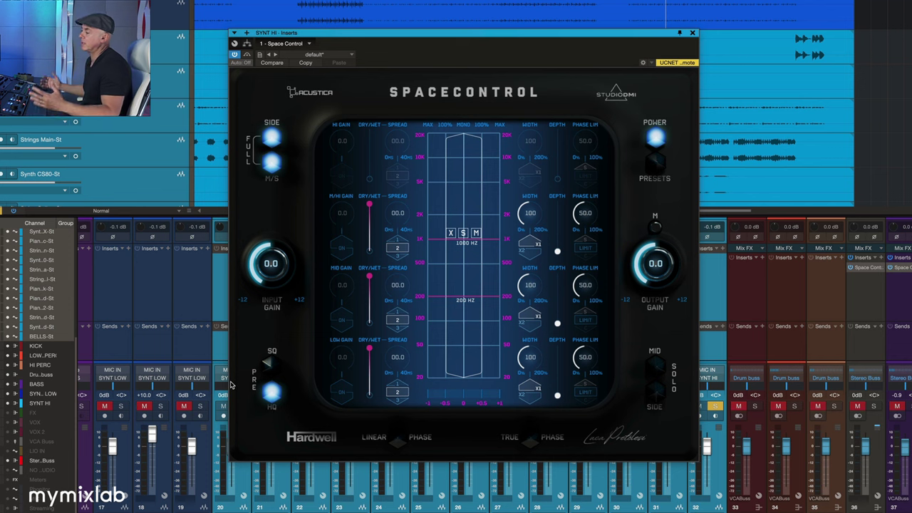
left_click(271, 364)
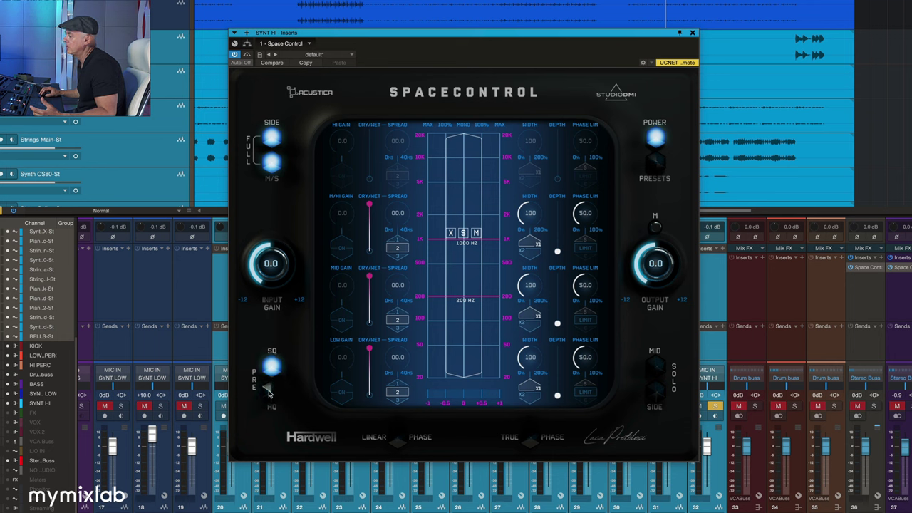
left_click(271, 390)
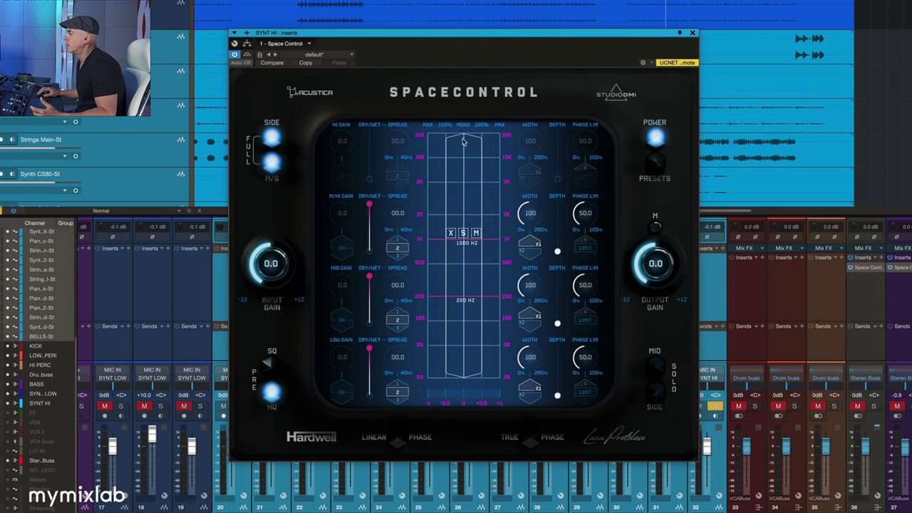
Drag the low, mid and high split lines to about 124 Hz, 1468 Hz and 9877 Hz
mouse_move(463, 141)
left_mouse_down()
mouse_move(463, 203)
mouse_move(464, 189)
left_mouse_up()
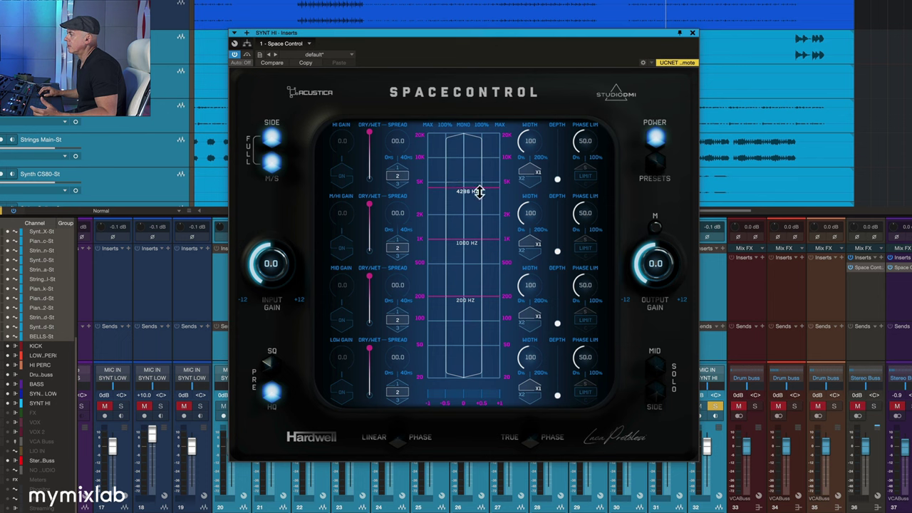
left_click_drag(490, 191, 490, 142)
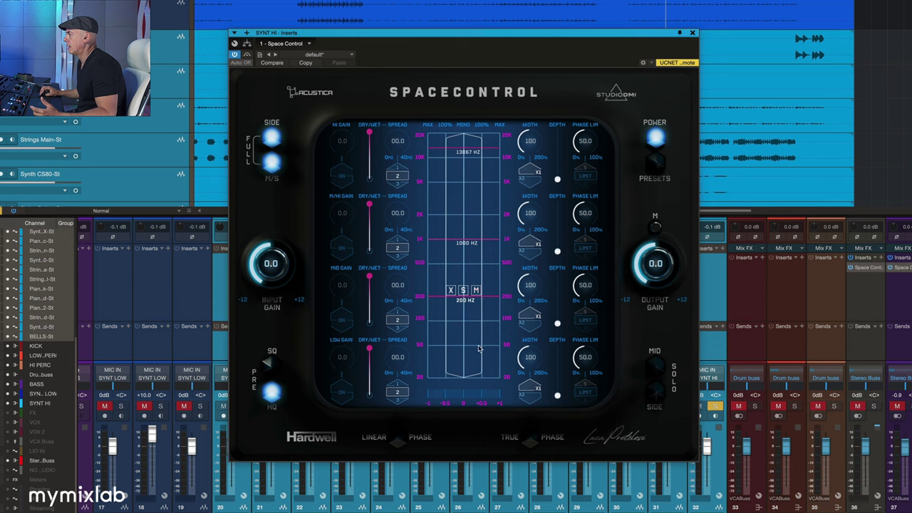
left_click_drag(497, 296, 495, 316)
left_click_drag(493, 242, 493, 229)
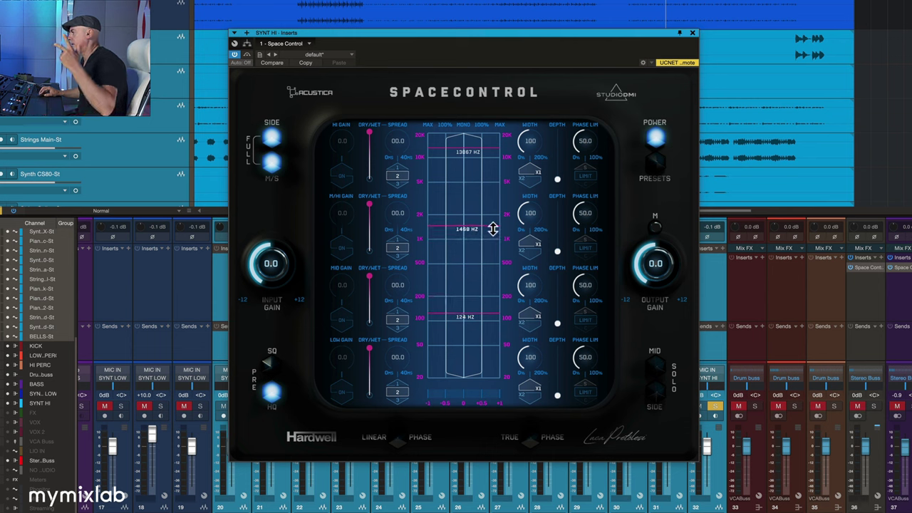
left_click_drag(493, 146, 445, 161)
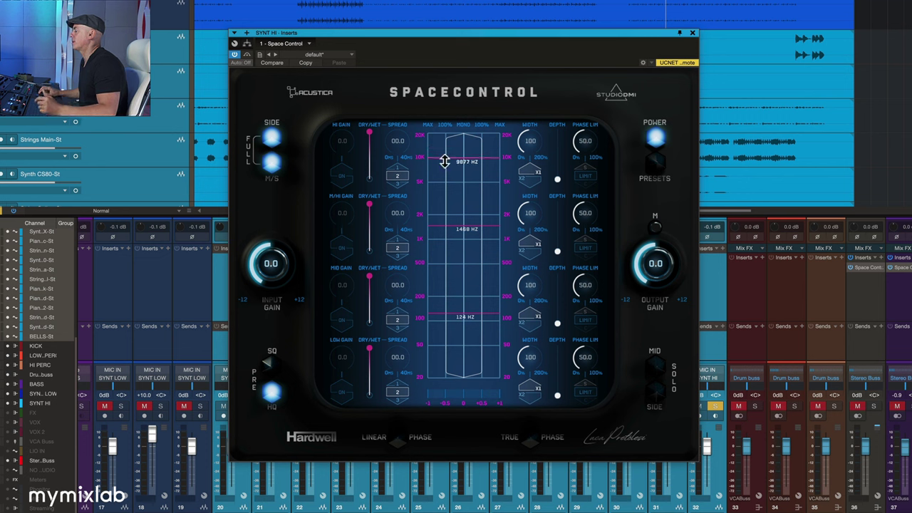
Switch on gain for all four bands and set the high band gain to -0.5
left_click(342, 175)
left_click(342, 247)
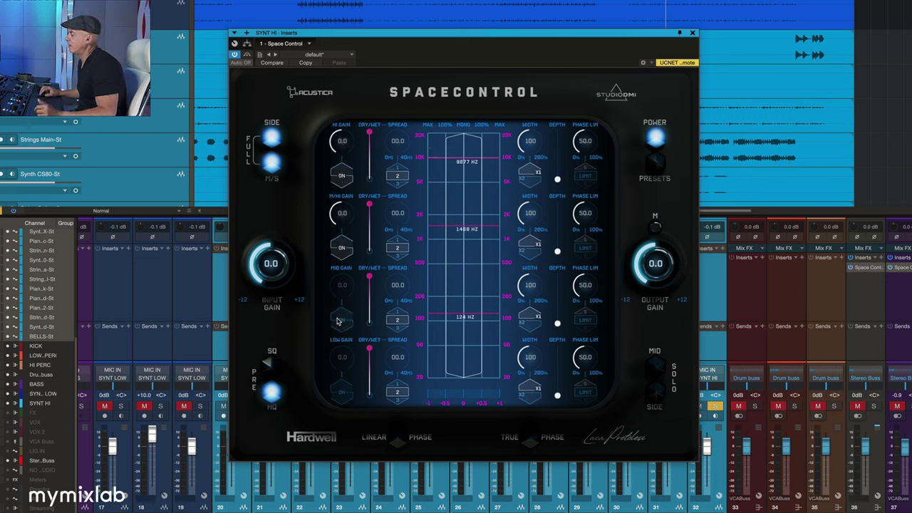
left_click(338, 320)
left_click(341, 391)
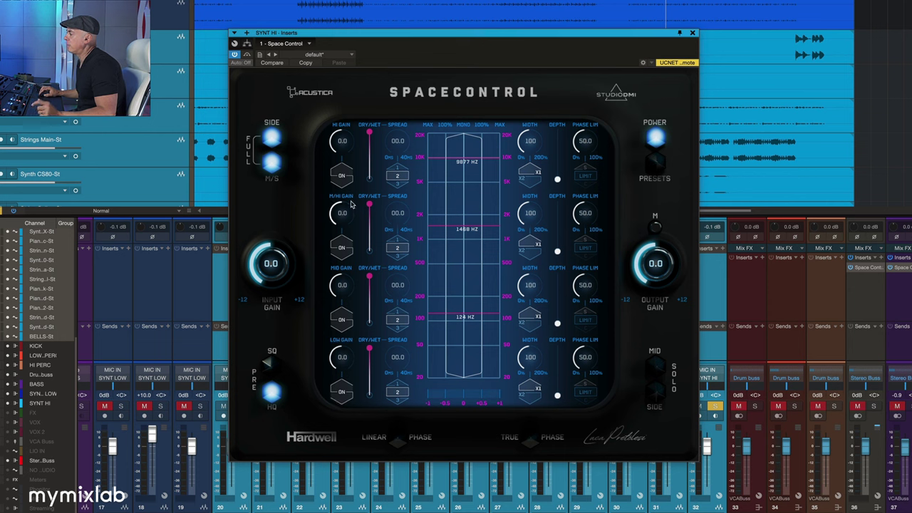
left_click_drag(340, 142, 339, 158)
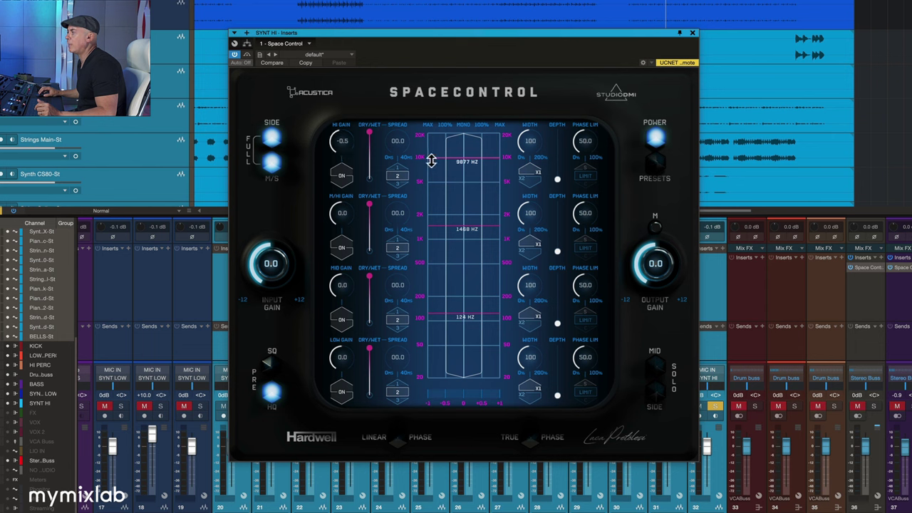
left_click(339, 178)
left_click(340, 177)
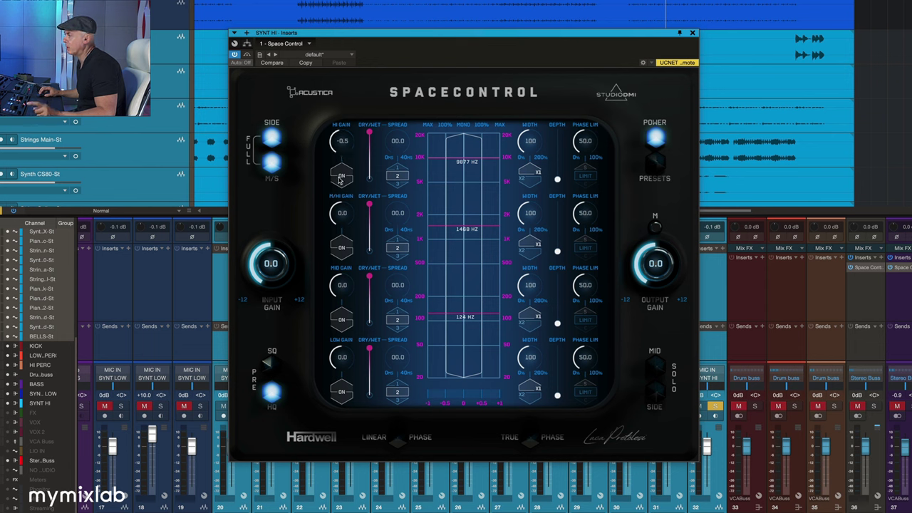
Toggle the high band bypass repeatedly to compare, leaving the band enabled
mouse_move(449, 149)
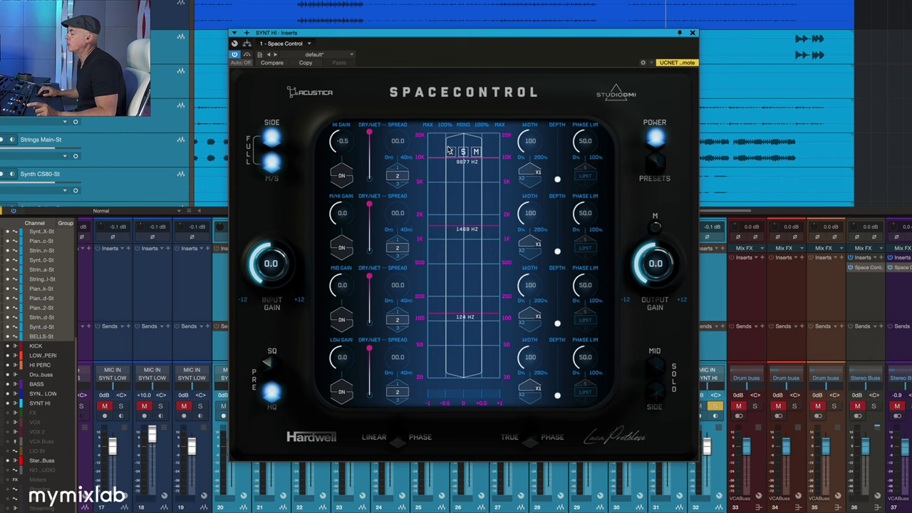
left_click(450, 152)
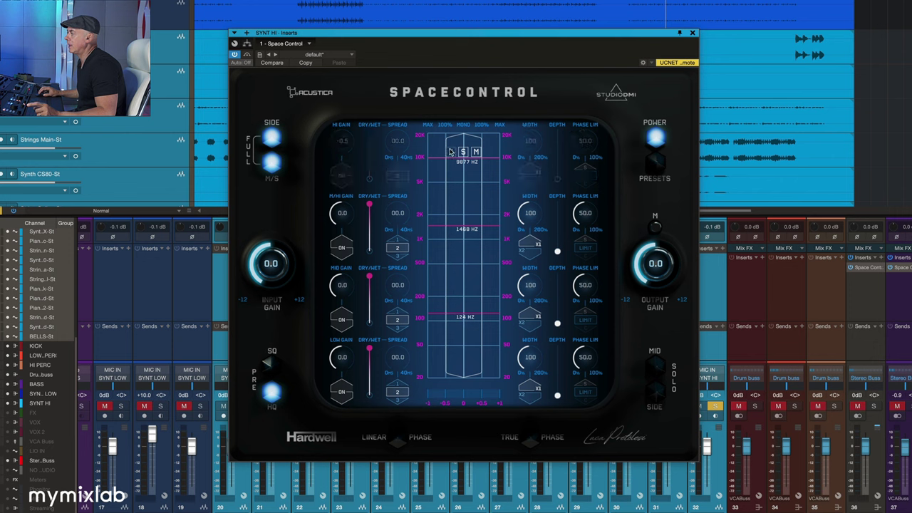
left_click(451, 151)
left_click(451, 152)
left_click(451, 153)
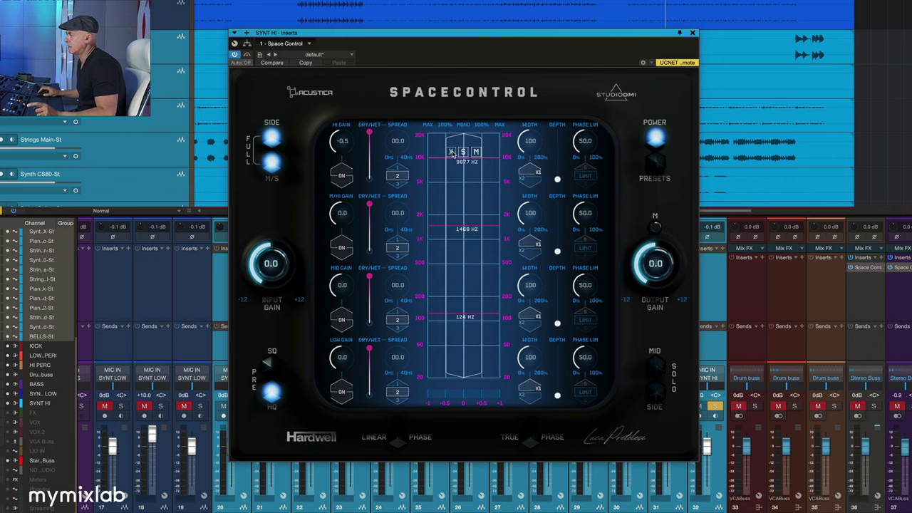
left_click(451, 152)
left_click(451, 153)
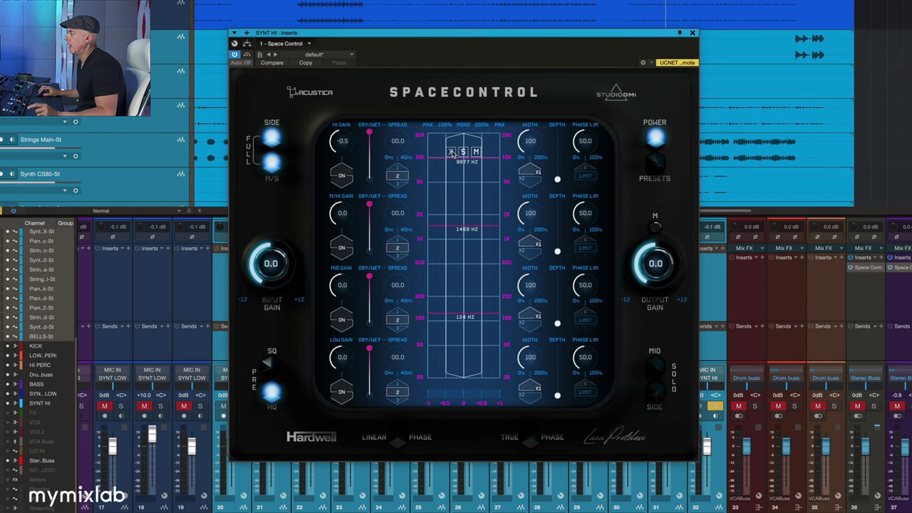
left_click(451, 152)
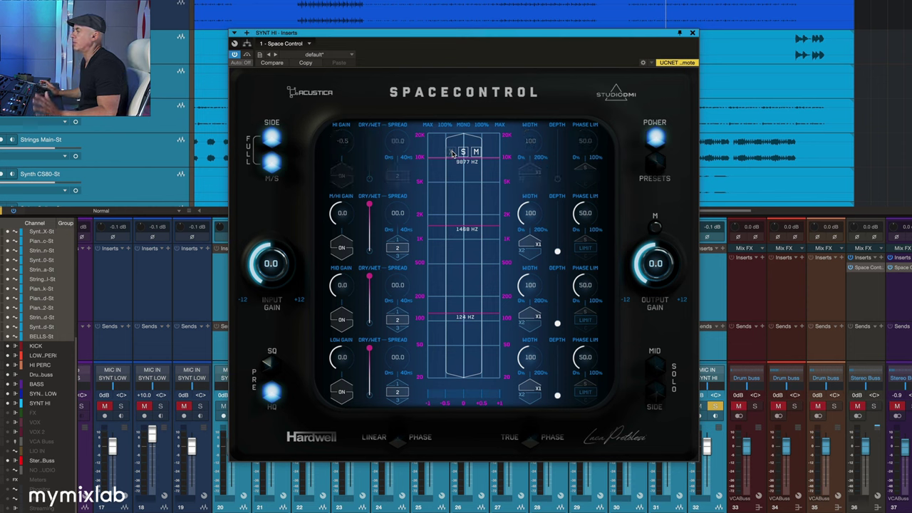
left_click(451, 152)
left_click(451, 153)
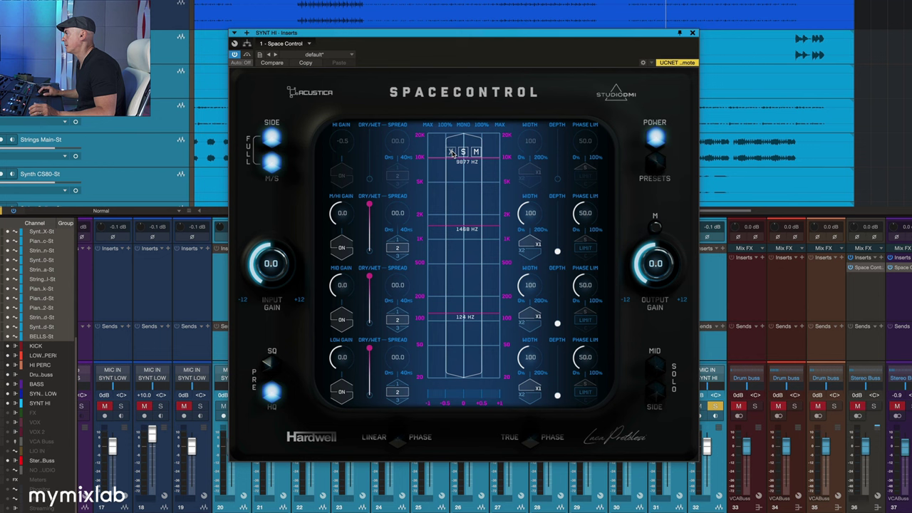
left_click(451, 152)
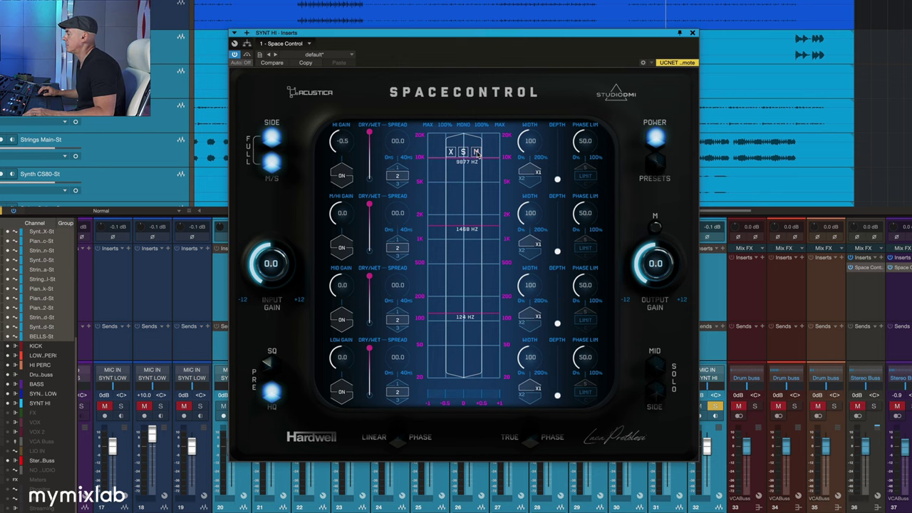
Lower the top crossover to 3246 Hz, auditioning the high band side signal and low band mute
left_click(463, 152)
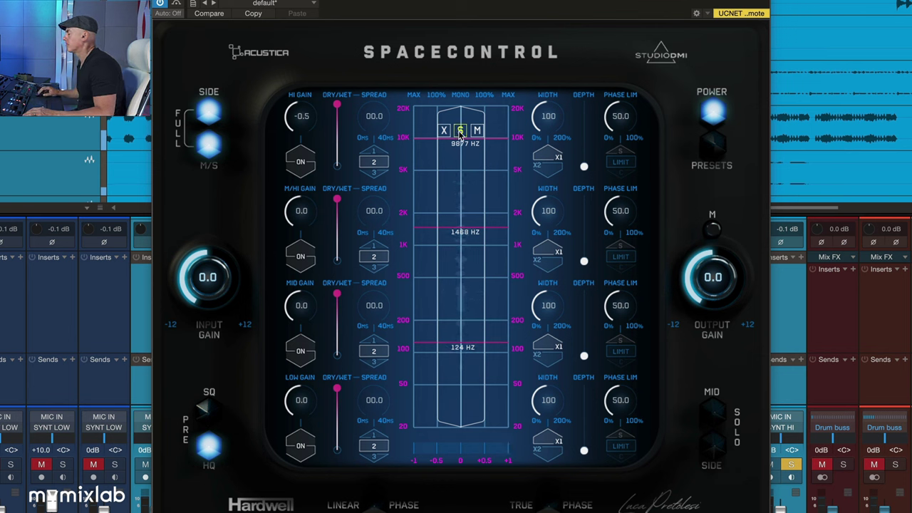
left_click_drag(436, 142, 456, 188)
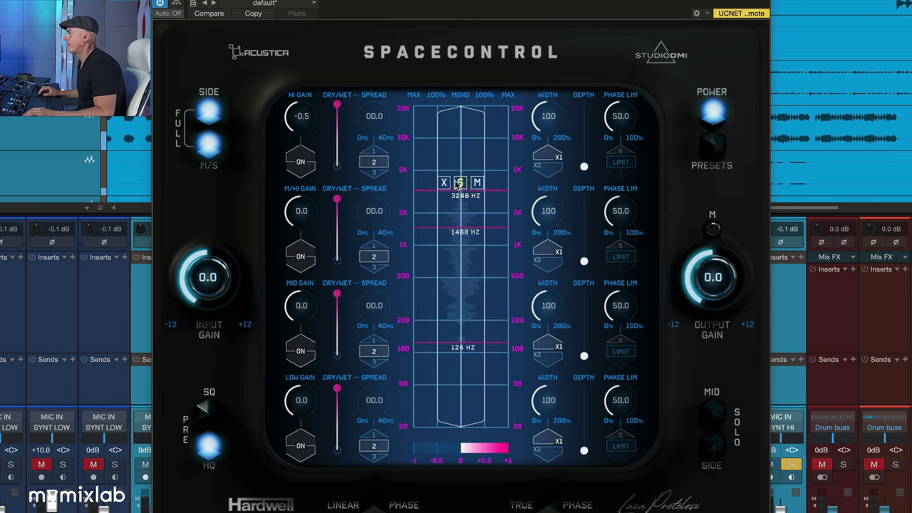
left_click(444, 184)
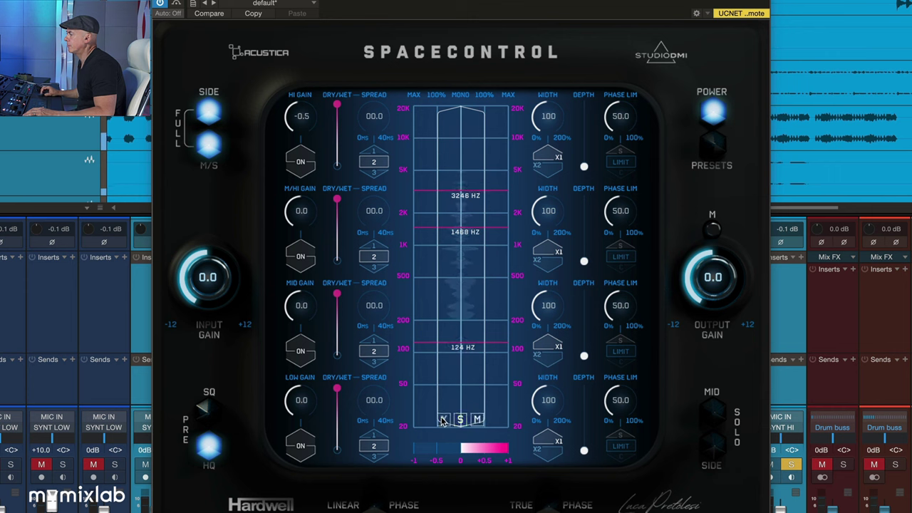
left_click(477, 419)
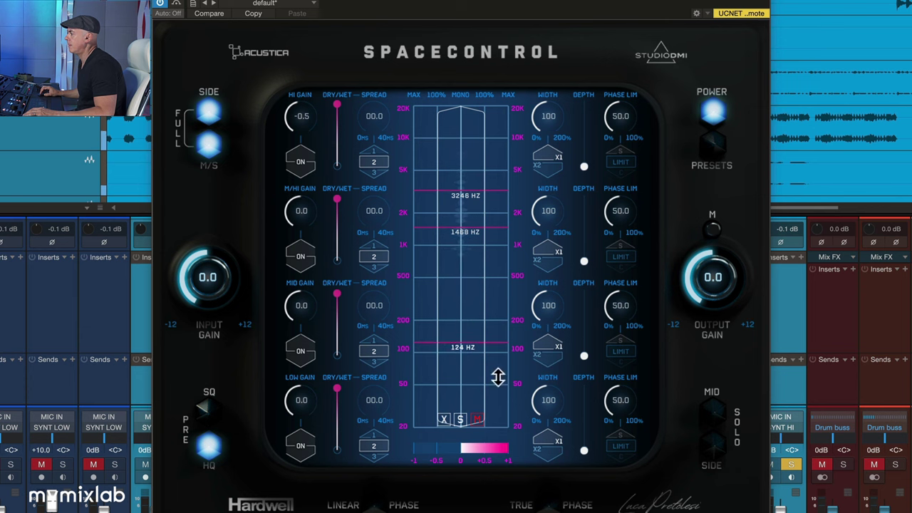
left_click(478, 419)
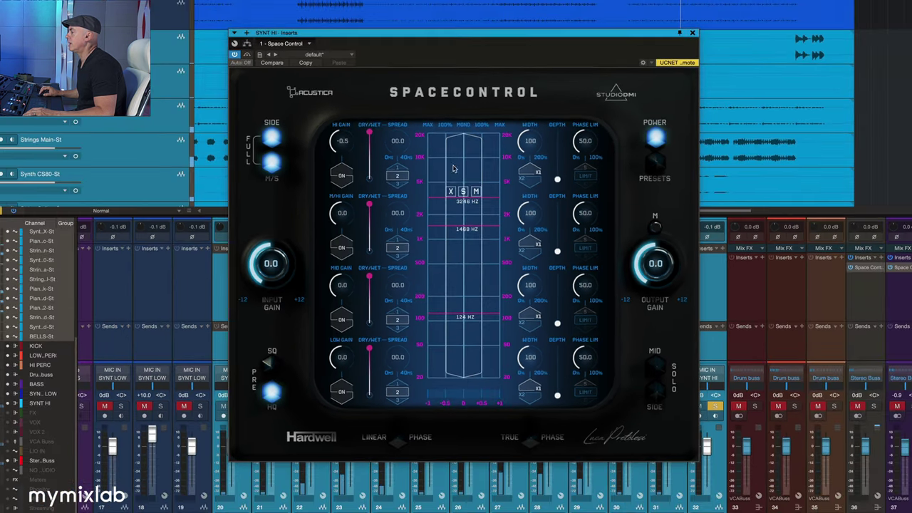
Raise the top crossover to 5784 Hz, then delete the existing crossover points
left_click_drag(491, 200, 490, 180)
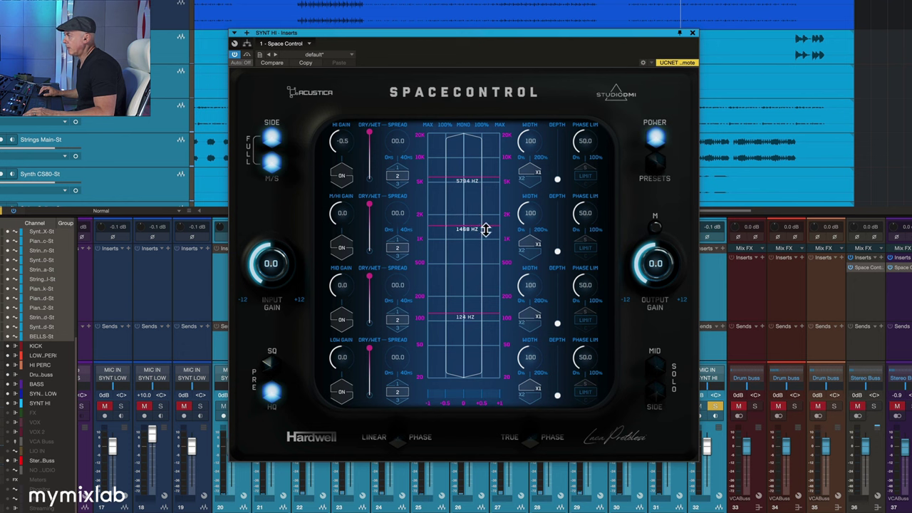
mouse_move(486, 219)
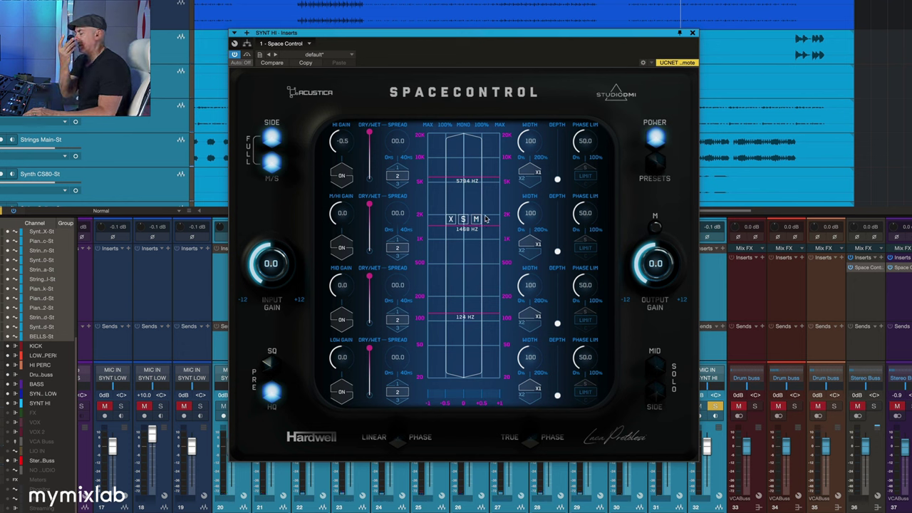
mouse_move(464, 153)
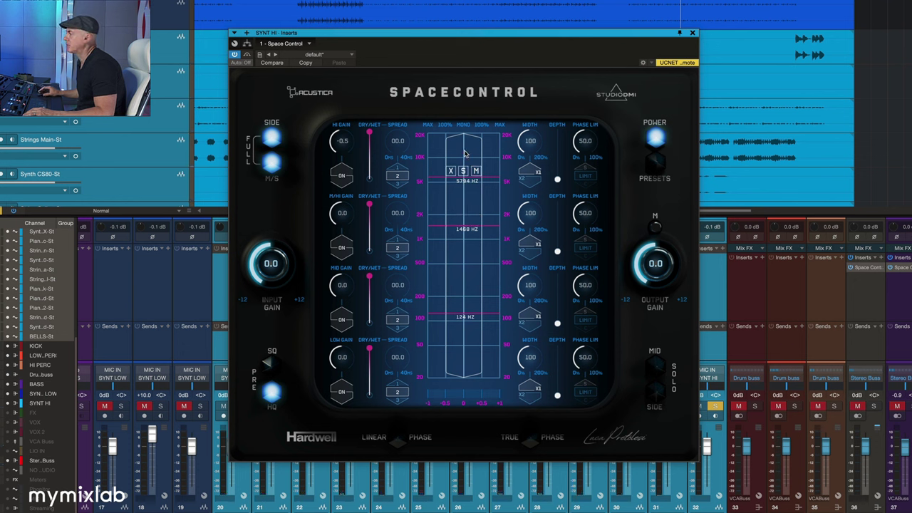
left_click(451, 170)
left_click(451, 170)
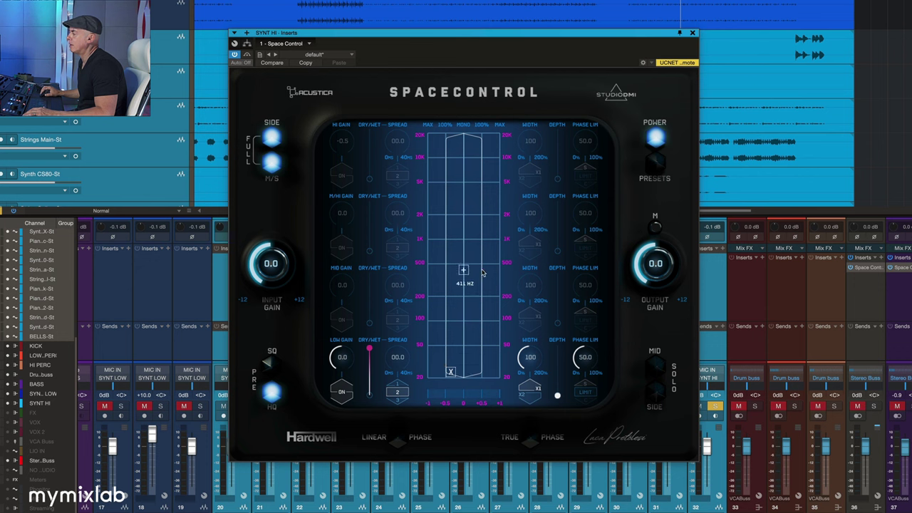
Add test crossovers at 415, 1904 and 7095 Hz, then remove every crossover, leaving one band
left_click(464, 270)
left_click(465, 220)
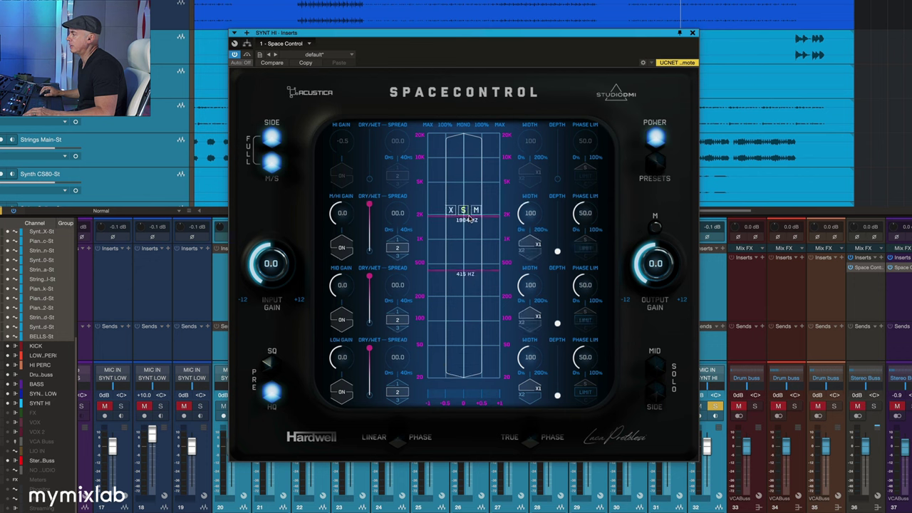
left_click(472, 170)
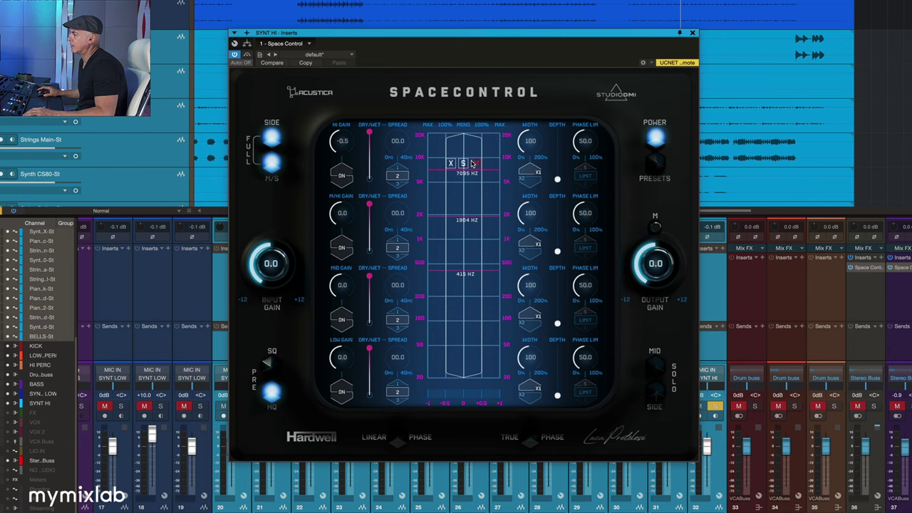
double_click(474, 170)
double_click(466, 215)
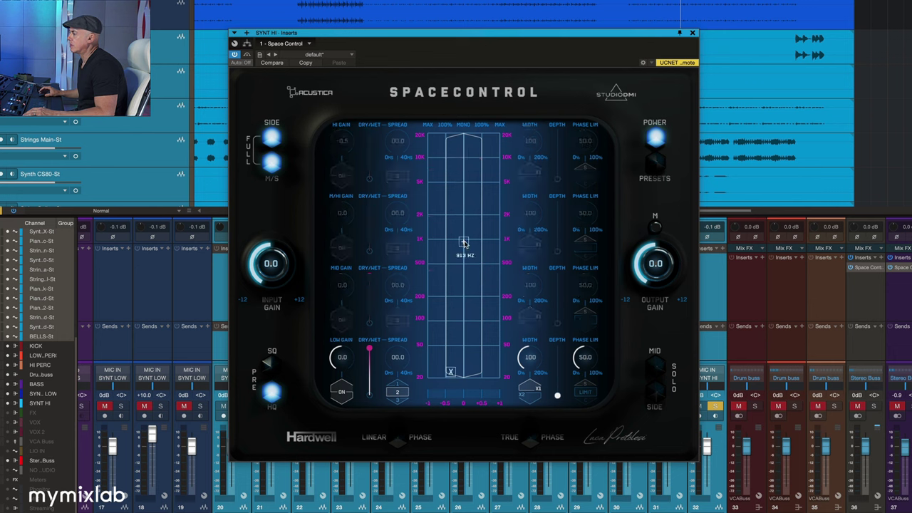
left_click(464, 243)
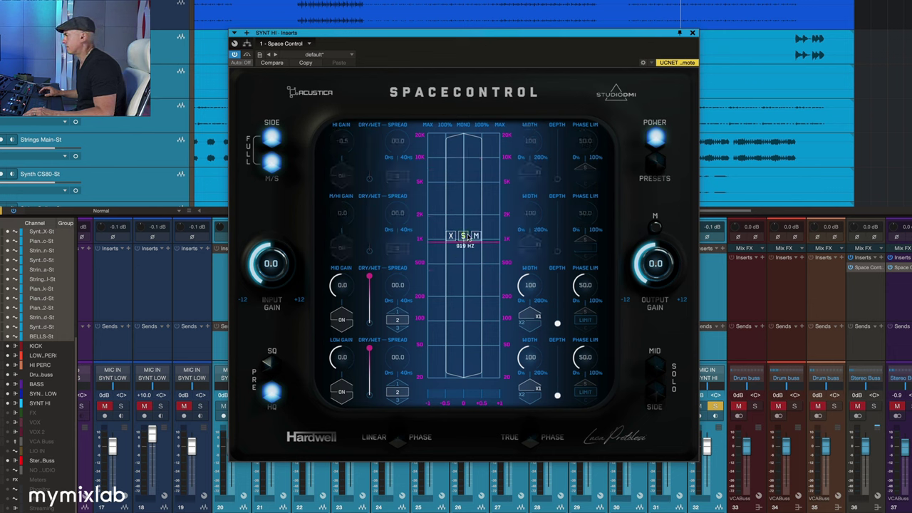
double_click(461, 215)
double_click(463, 225)
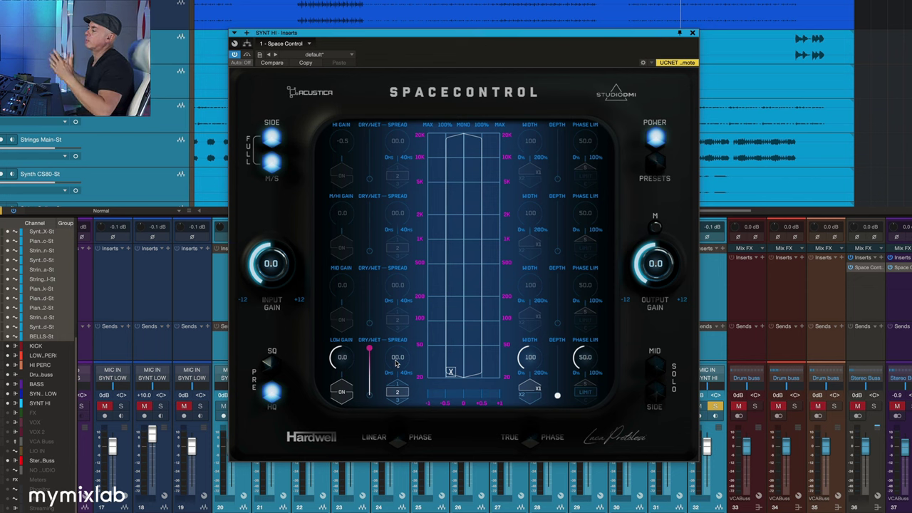
Switch the remaining band to spread mode 2 and turn its SPREAD knob up to 25.0
left_click(399, 402)
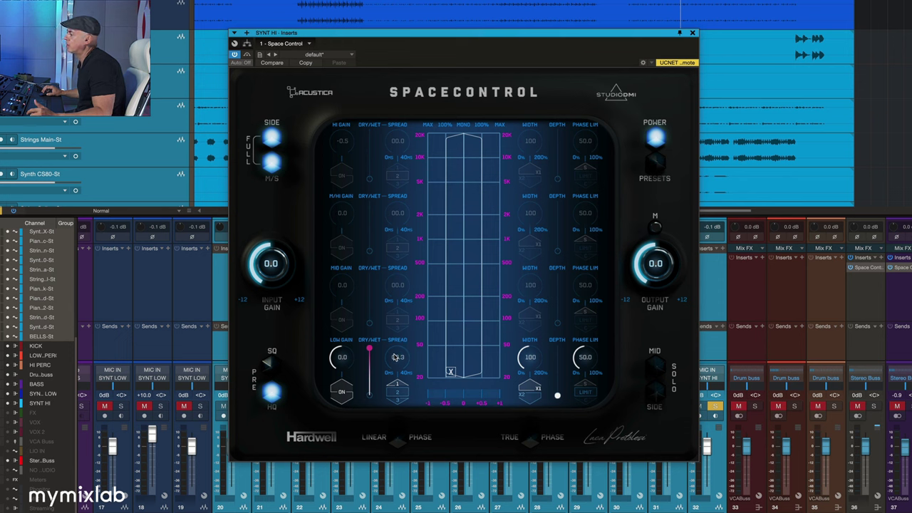
left_click_drag(396, 357, 397, 393)
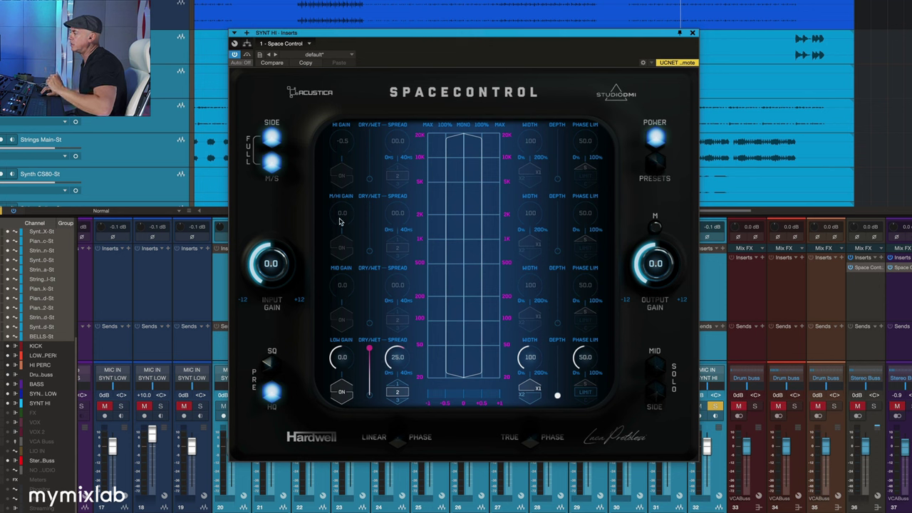
Add crossovers at 847 Hz and 4073 Hz, then reset Space Control to its default settings
left_click(459, 173)
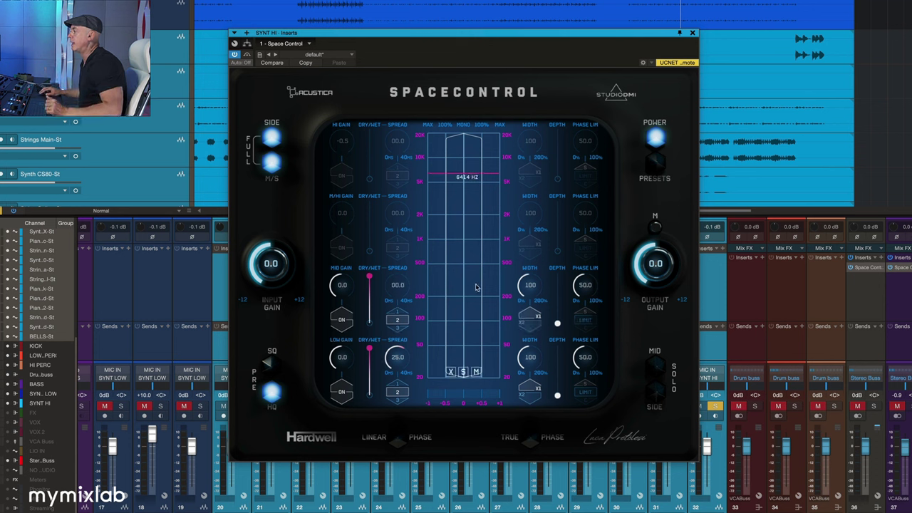
left_click(467, 245)
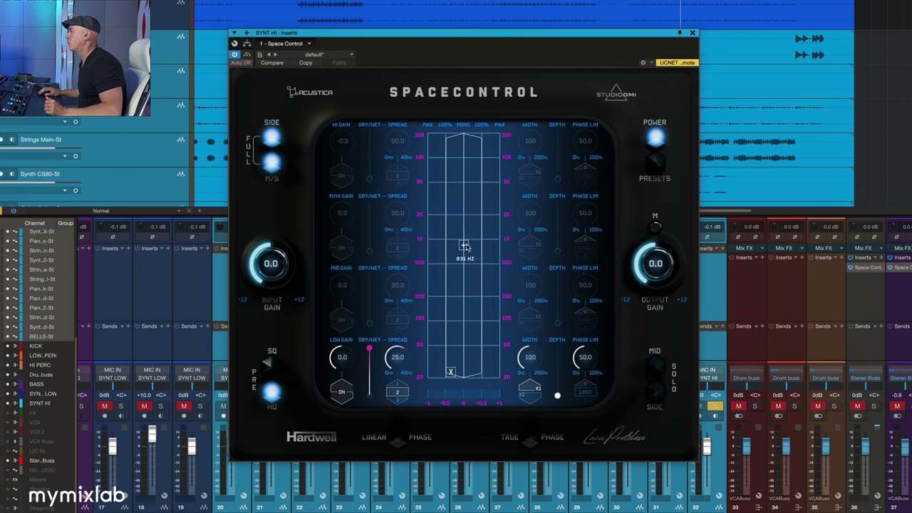
left_click(466, 189)
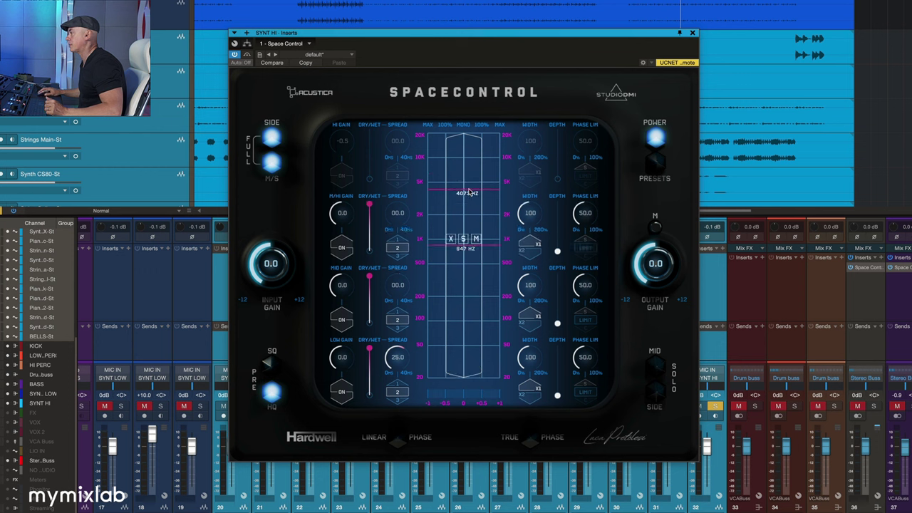
left_click(654, 166)
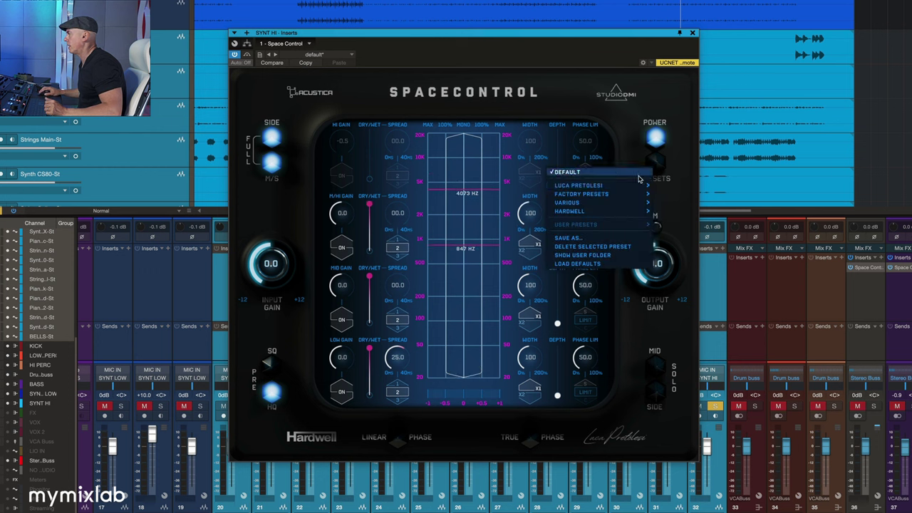
left_click(614, 180)
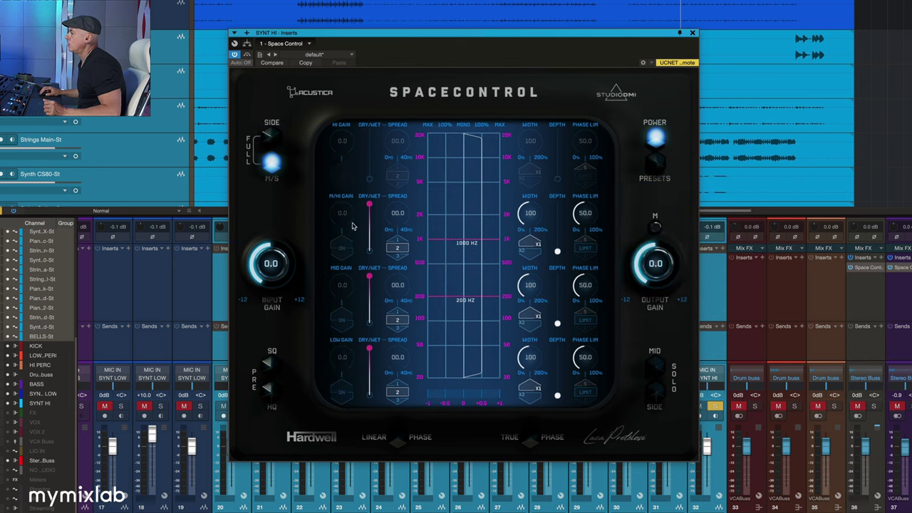
Switch on all four bands, set the high band spread mode to 2 and the mid band to 3
left_click(342, 248)
left_click(342, 176)
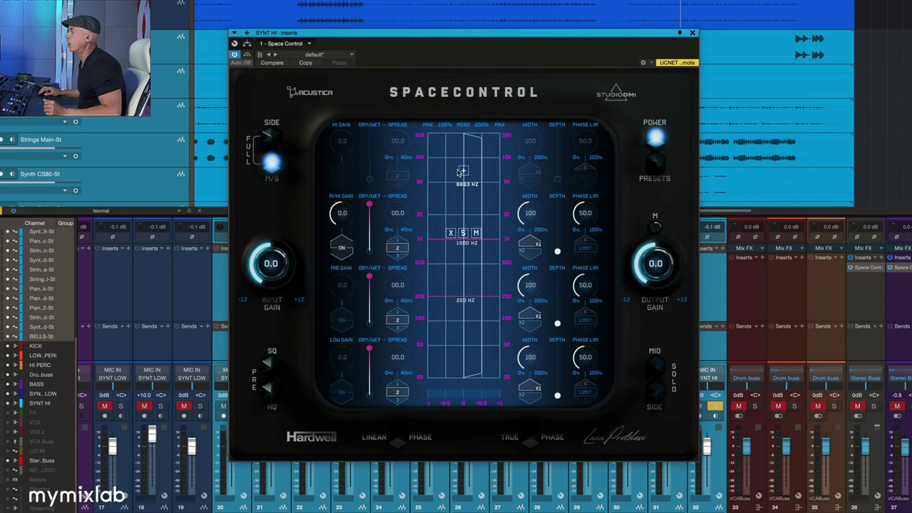
left_click(343, 319)
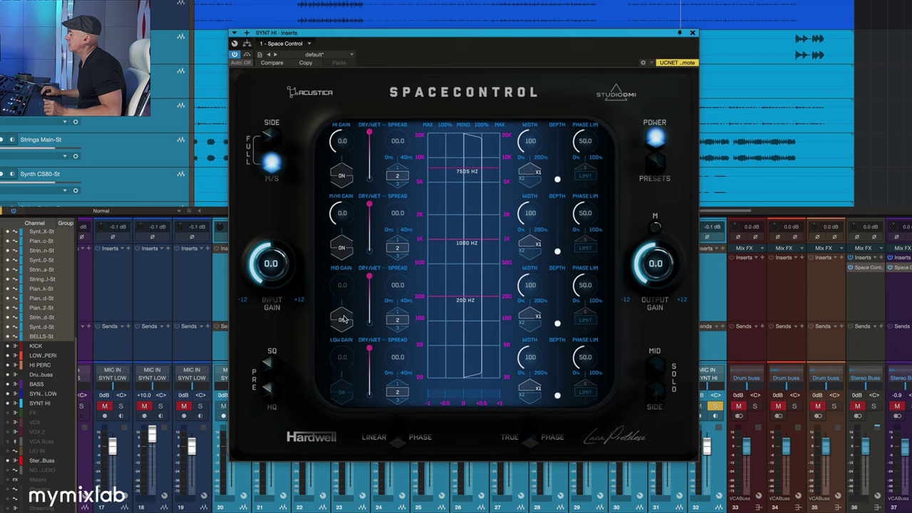
left_click(342, 391)
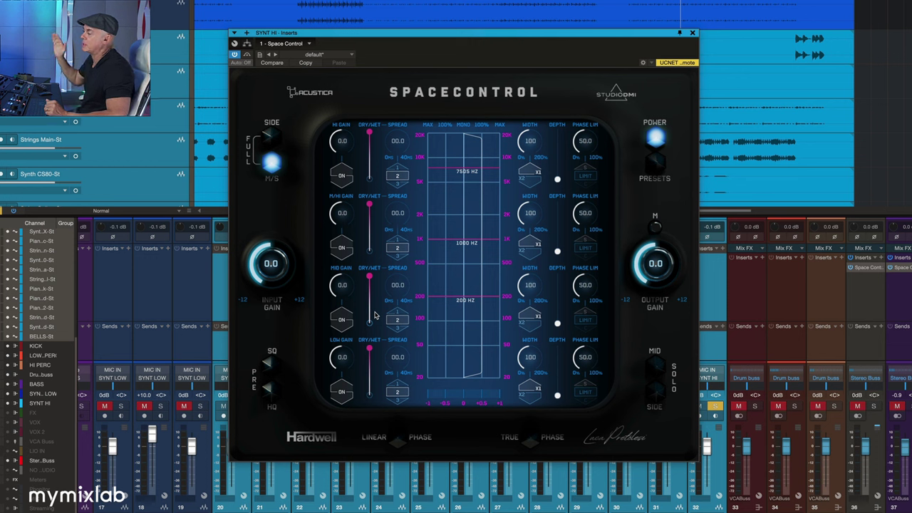
left_click(397, 174)
left_click(397, 174)
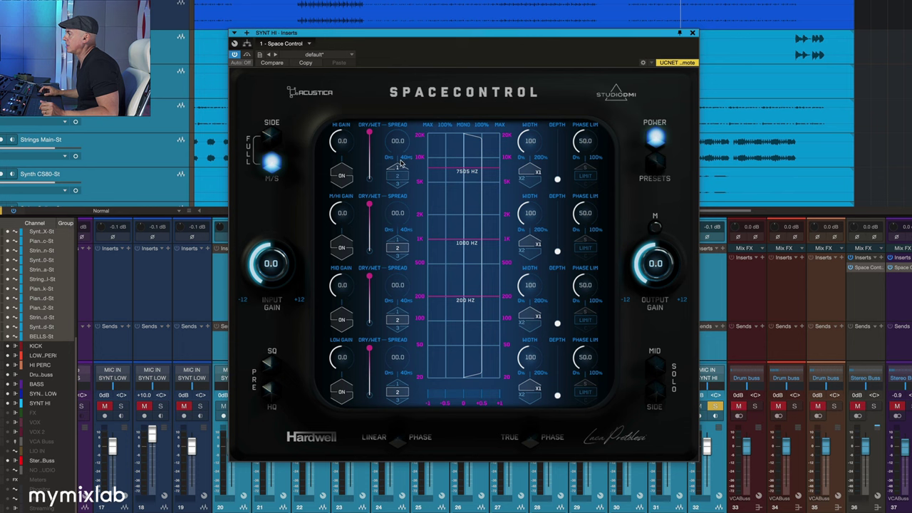
left_click(397, 174)
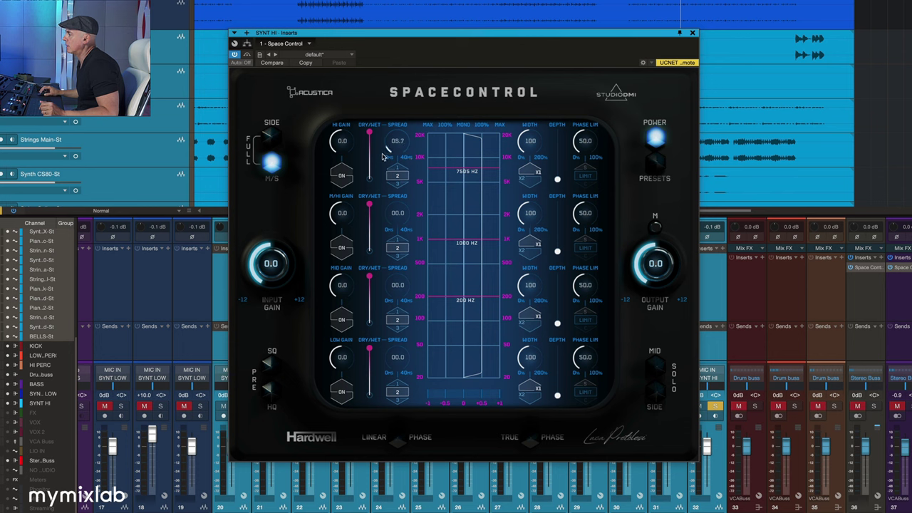
left_click(398, 329)
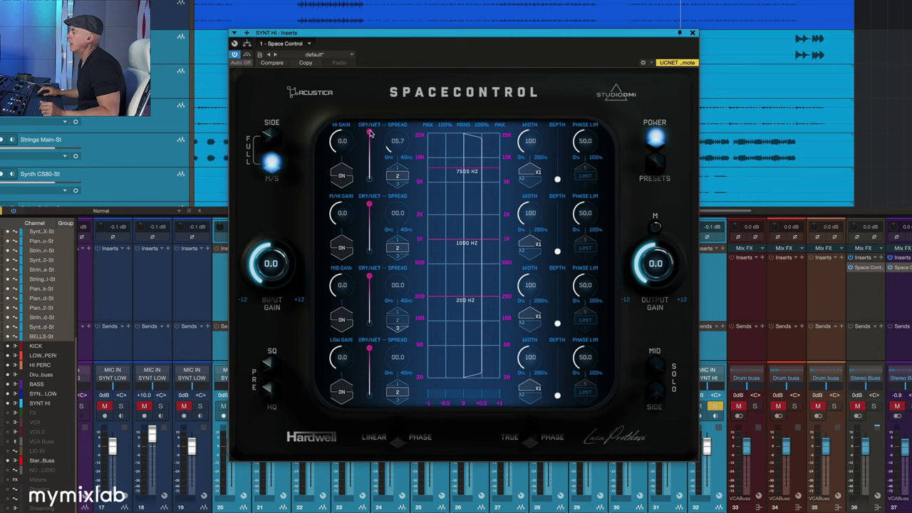
Try the HI and LOW dry/wet faders and raise the low band SPREAD to 22.2
left_click_drag(368, 139, 371, 183)
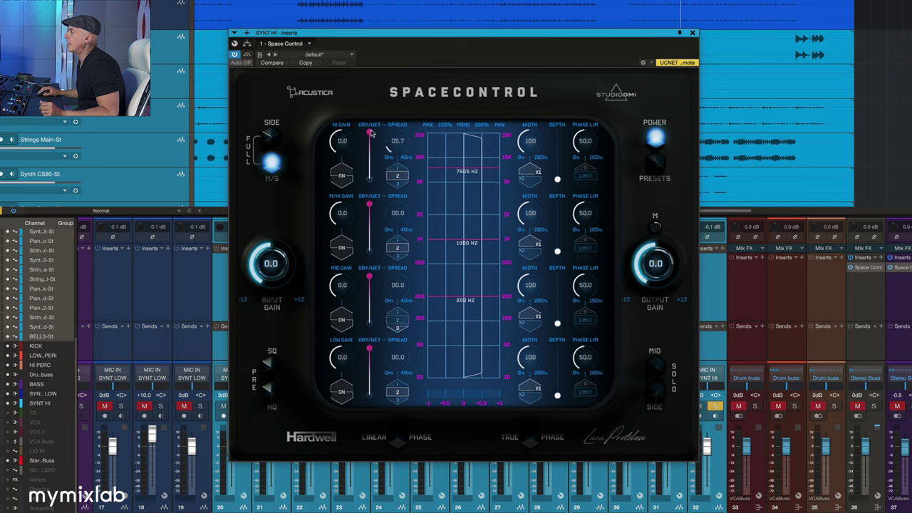
mouse_move(371, 133)
left_mouse_down()
mouse_move(370, 206)
mouse_move(370, 132)
left_mouse_up()
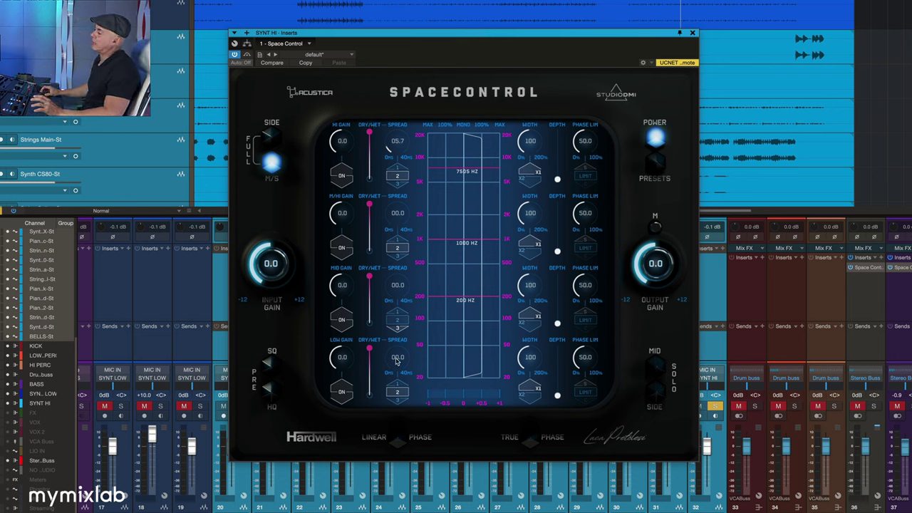
left_click_drag(396, 362, 398, 372)
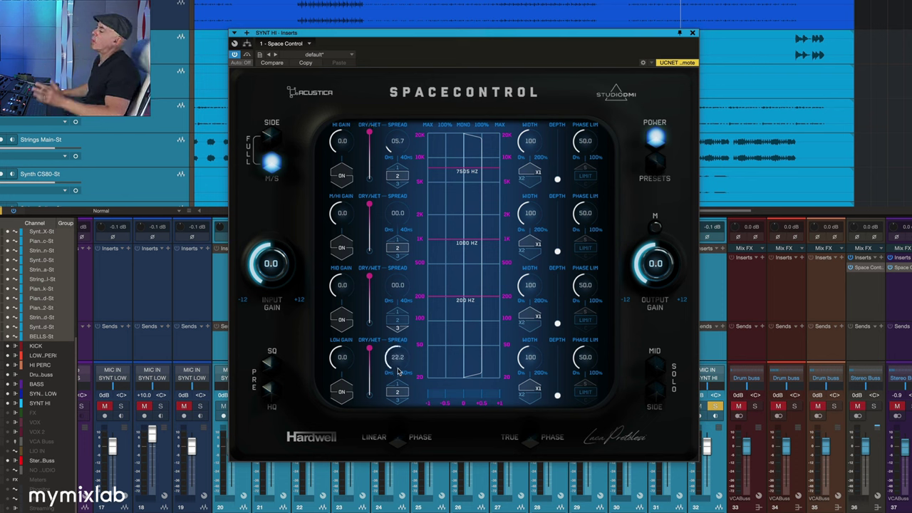
left_click_drag(369, 347, 370, 387)
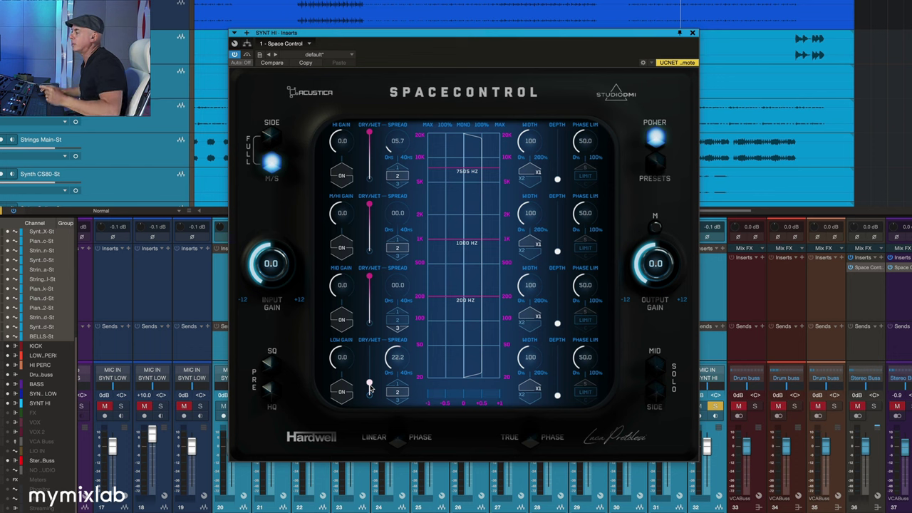
left_click_drag(369, 388, 373, 349)
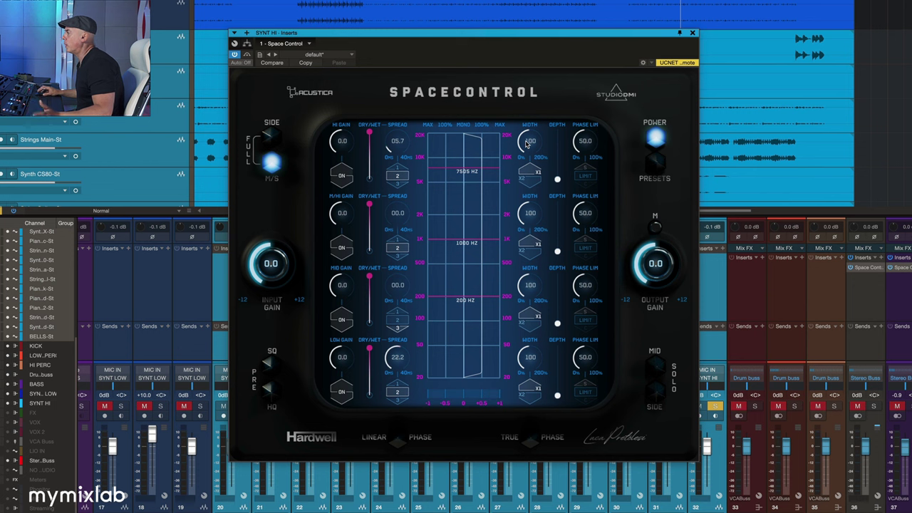
Turn the HI band WIDTH knob to 135 and pull the top crossover line down to 4875 Hz
left_click_drag(527, 142, 526, 143)
left_click_drag(435, 167, 439, 186)
left_click_drag(533, 147, 526, 146)
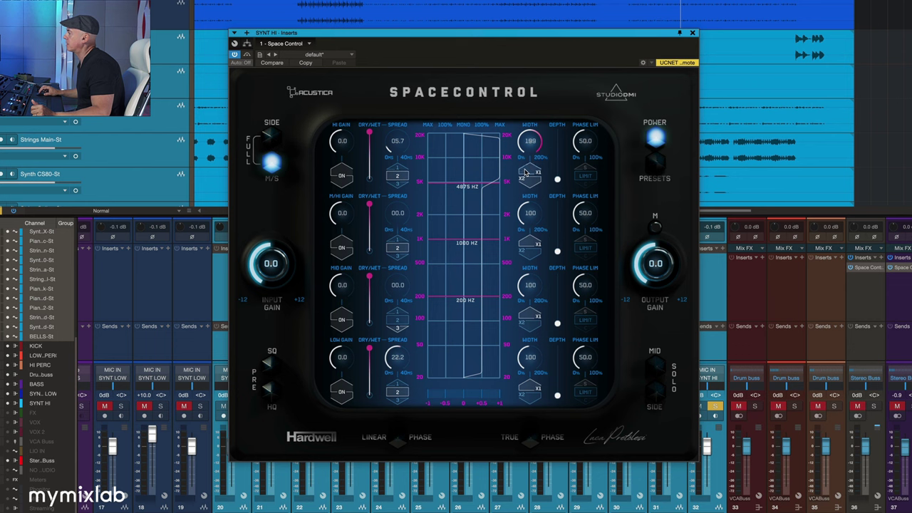
left_click_drag(528, 143, 526, 142)
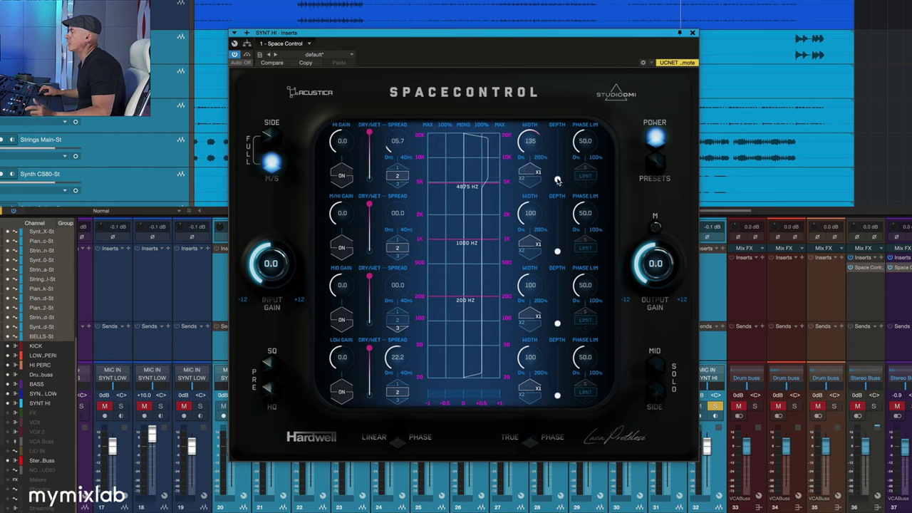
Raise the high band's depth, pull back its dry/wet mix, and bring its width to 154
mouse_move(558, 181)
left_mouse_down()
mouse_move(558, 134)
mouse_move(556, 177)
left_mouse_up()
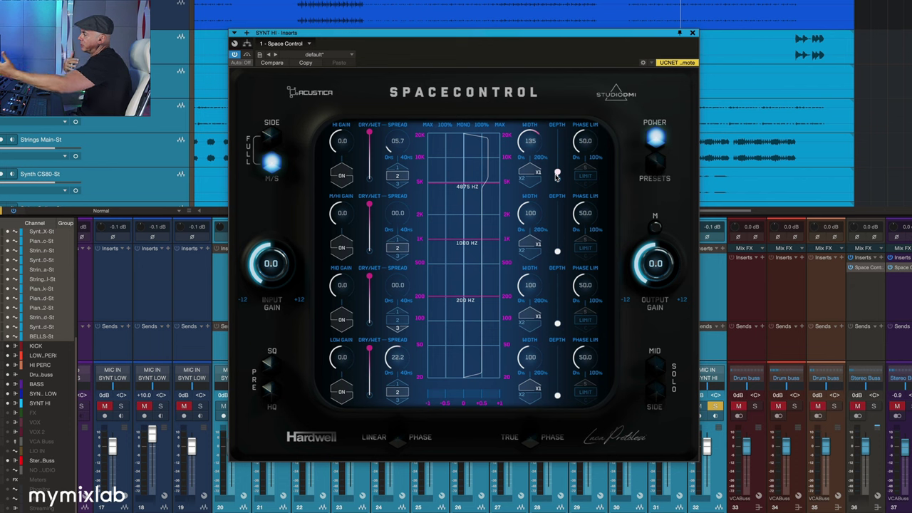
left_click_drag(556, 176, 559, 141)
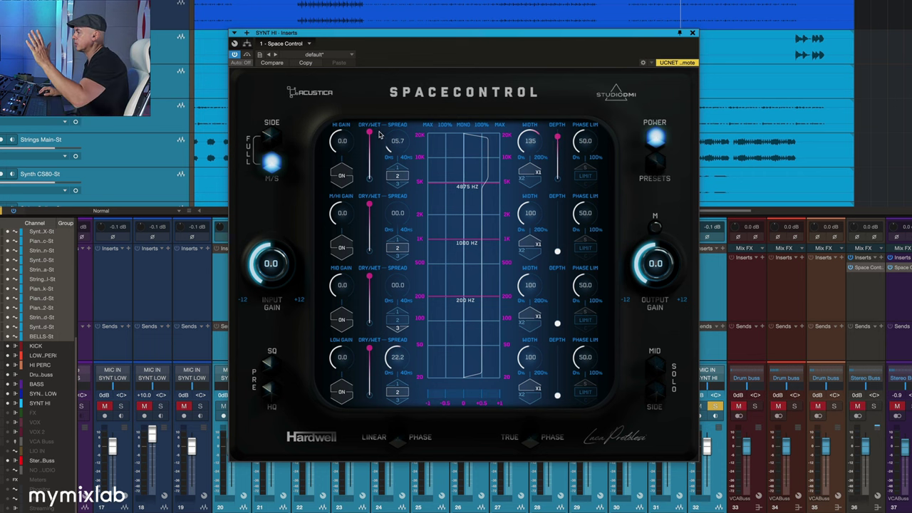
left_click_drag(369, 133, 370, 151)
left_click_drag(557, 137, 529, 148)
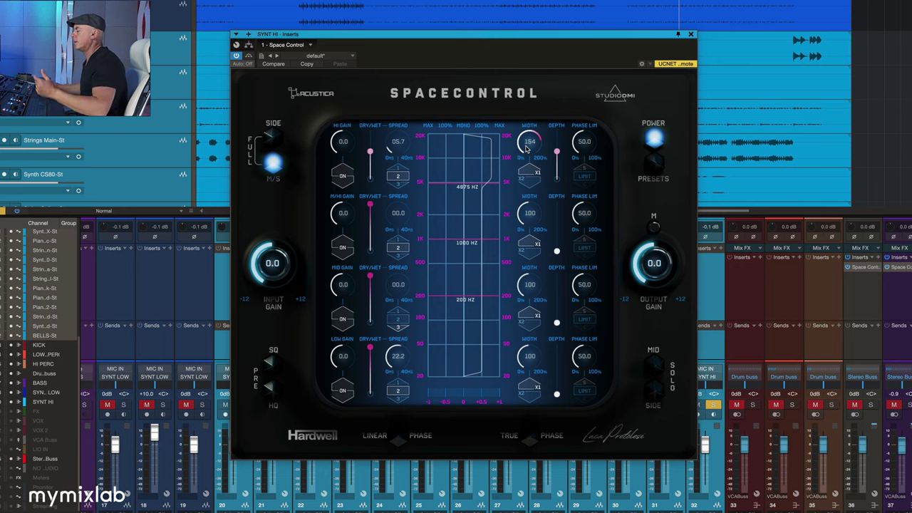
mouse_move(557, 151)
left_mouse_down()
mouse_move(556, 172)
mouse_move(557, 138)
mouse_move(557, 156)
left_mouse_up()
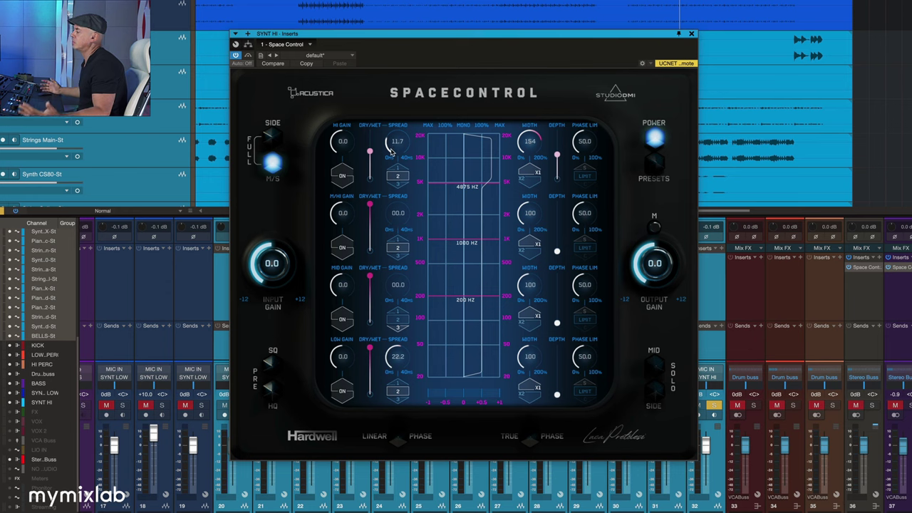
Turn the high band's spread up to 11.7
mouse_move(480, 159)
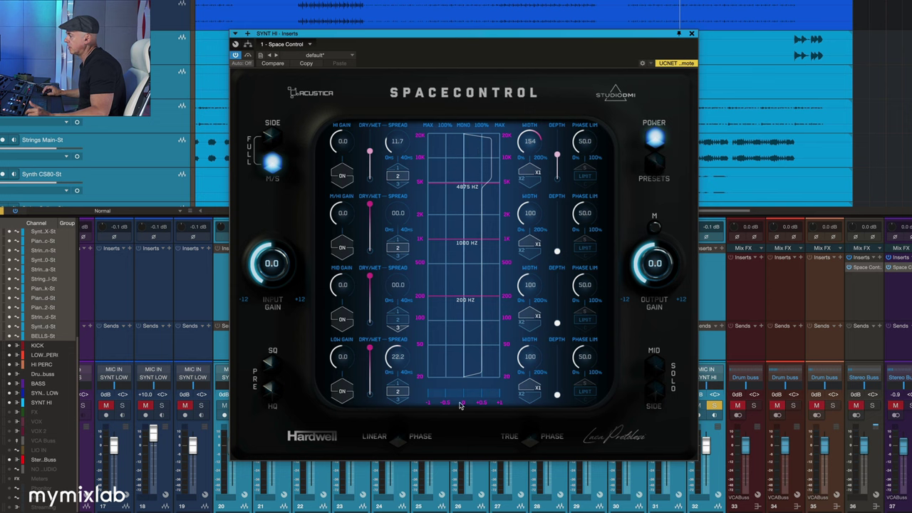
mouse_move(427, 388)
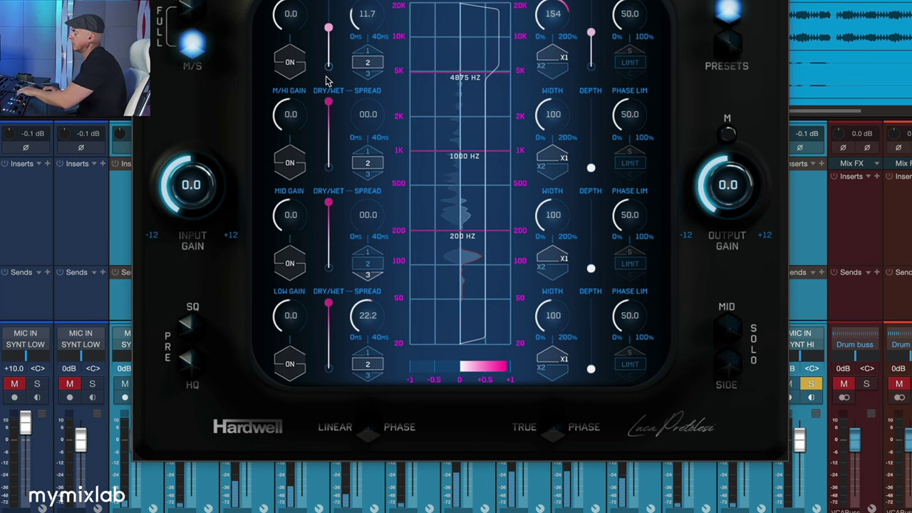
Solo the low band and bring its spread up from 22.2 to about 35.7
left_click(448, 135)
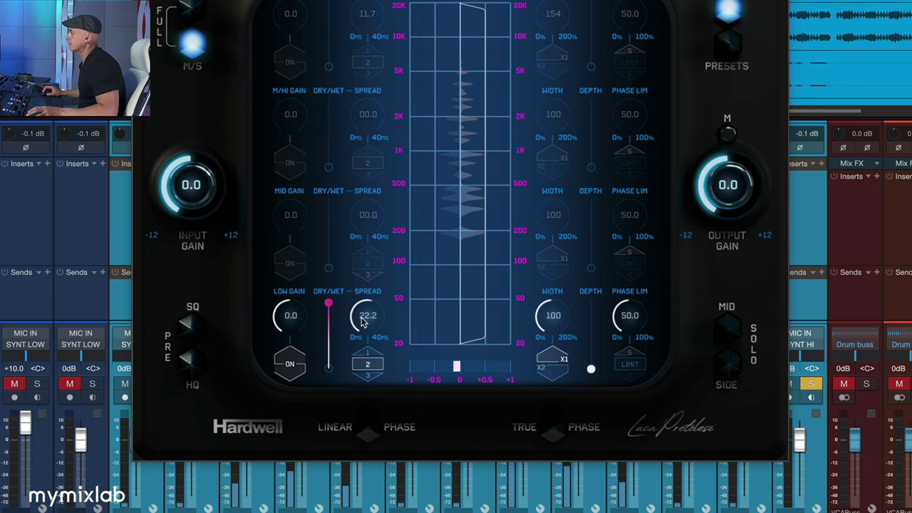
left_click_drag(366, 321, 365, 317)
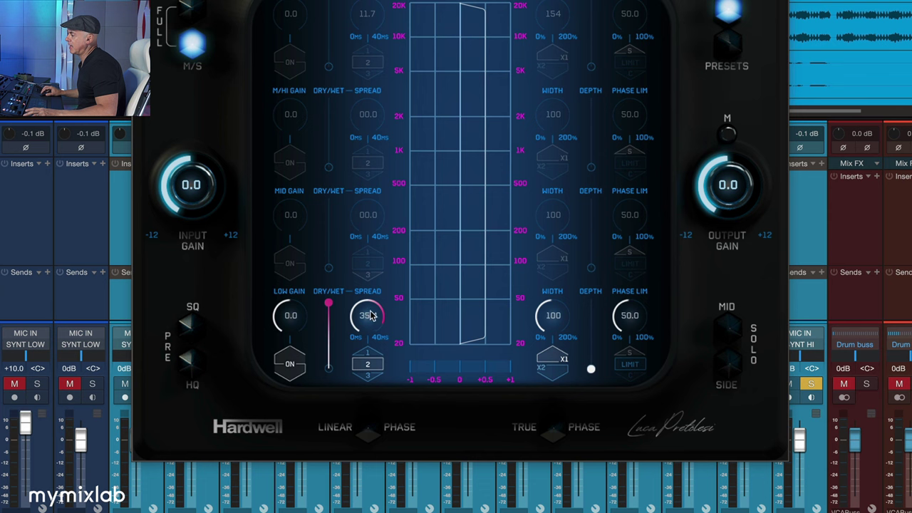
left_click_drag(365, 317, 364, 363)
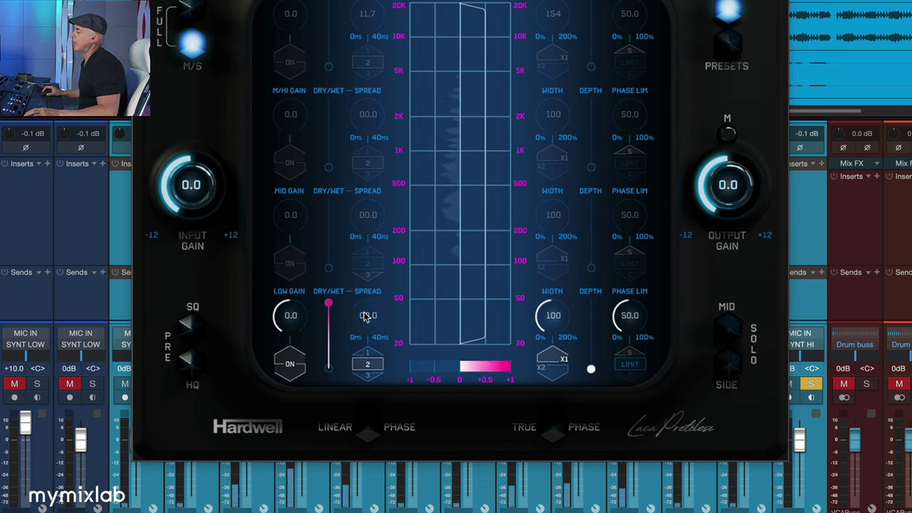
scroll(365, 316, "up", 2)
scroll(364, 317, "up", 7)
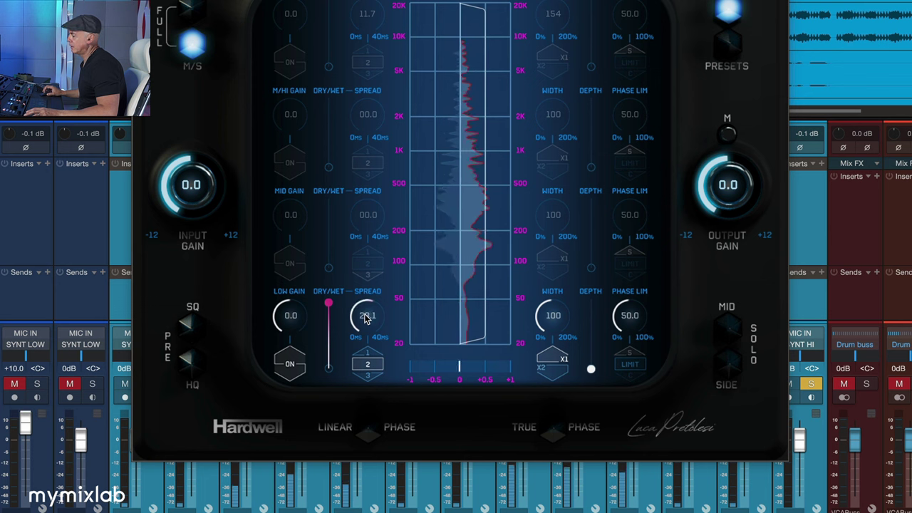
scroll(366, 318, "up", 1)
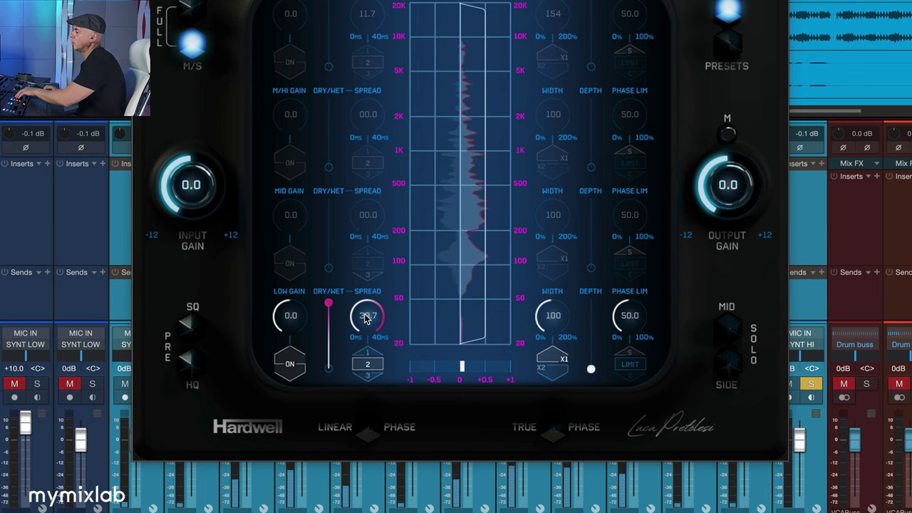
Enable low-band phase limiting at about 89.8 and switch Space Control to FULL stereo processing
scroll(367, 318, "up", 1)
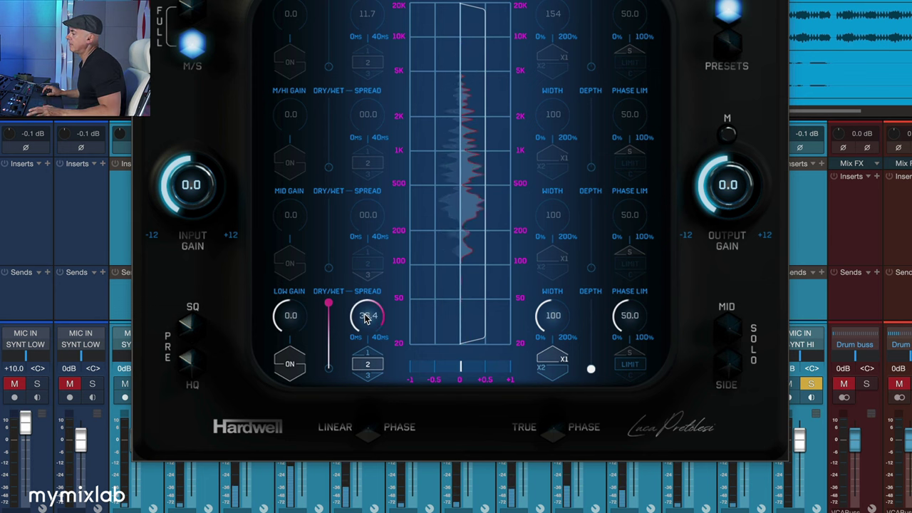
scroll(631, 313, "up", 3)
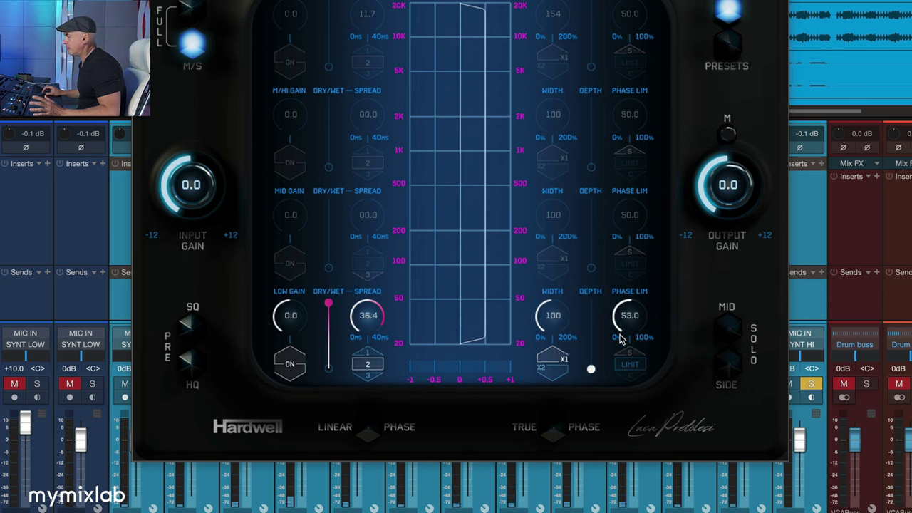
left_click(625, 366)
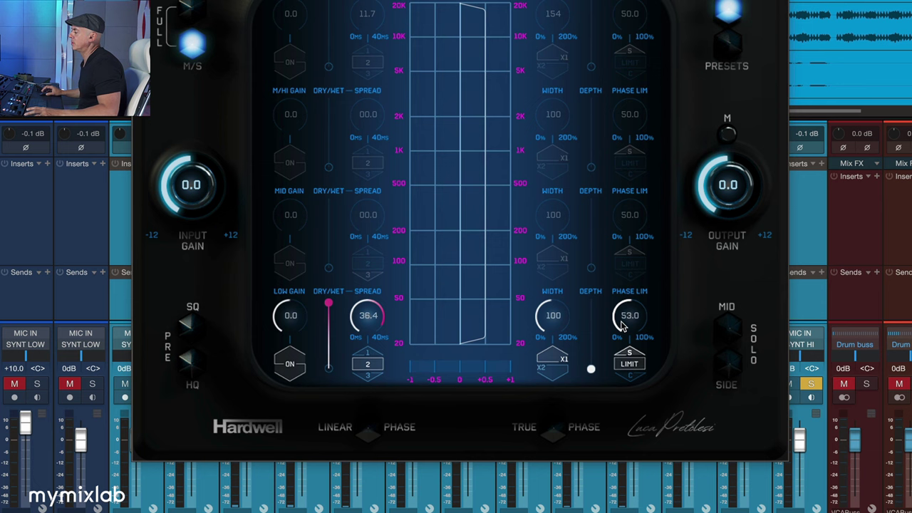
scroll(554, 323, "up", 5)
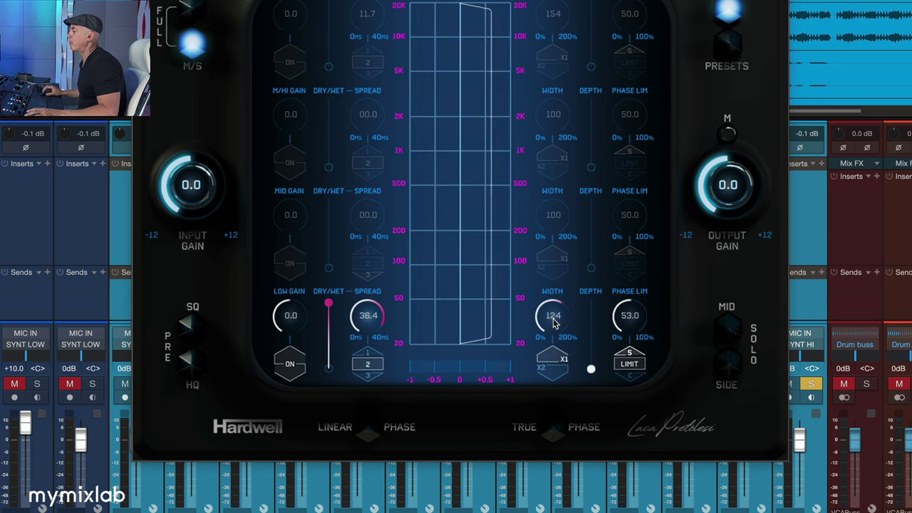
key("space")
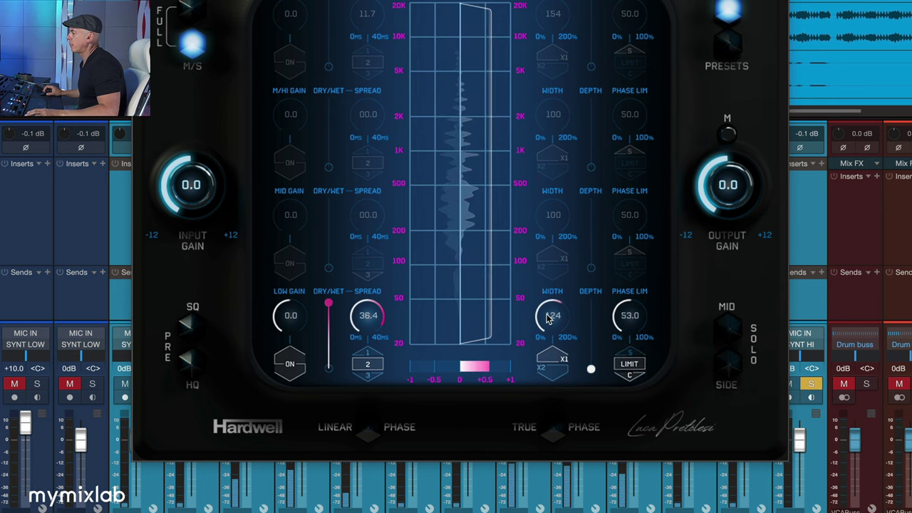
scroll(550, 322, "up", 8)
scroll(550, 322, "up", 7)
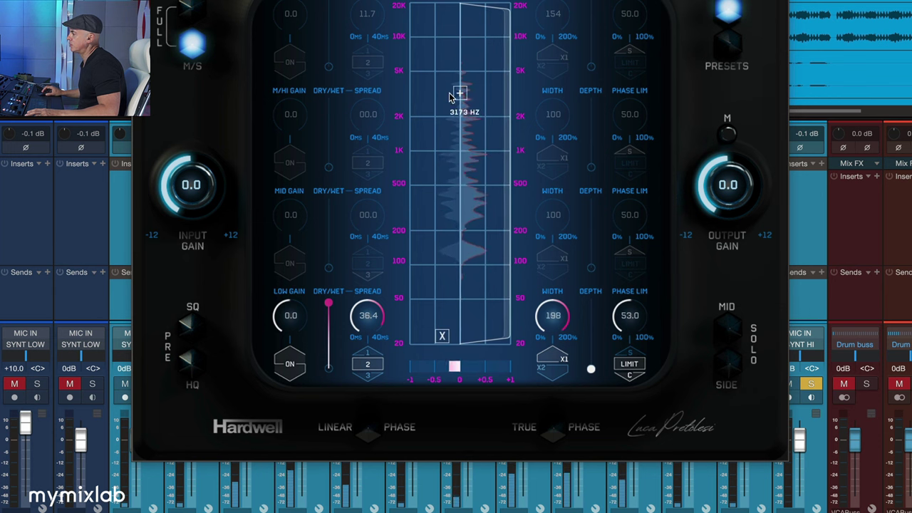
left_click(191, 8)
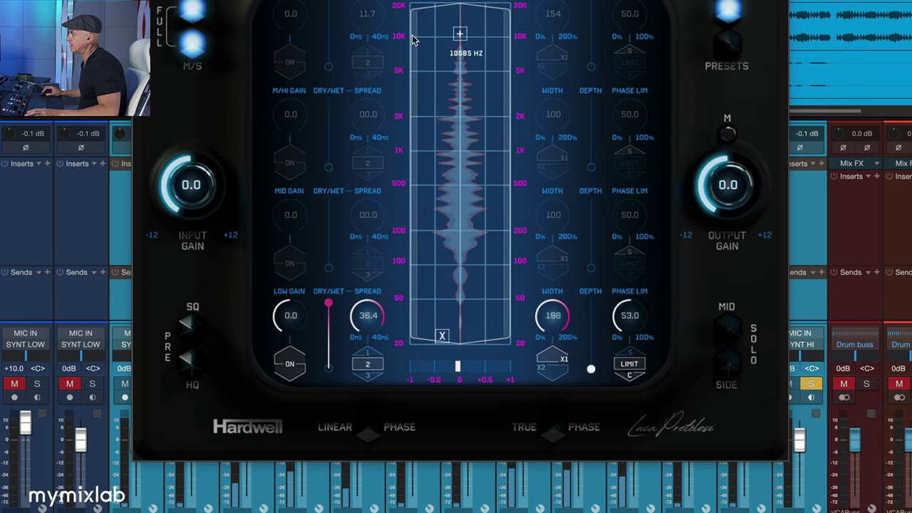
scroll(620, 322, "up", 8)
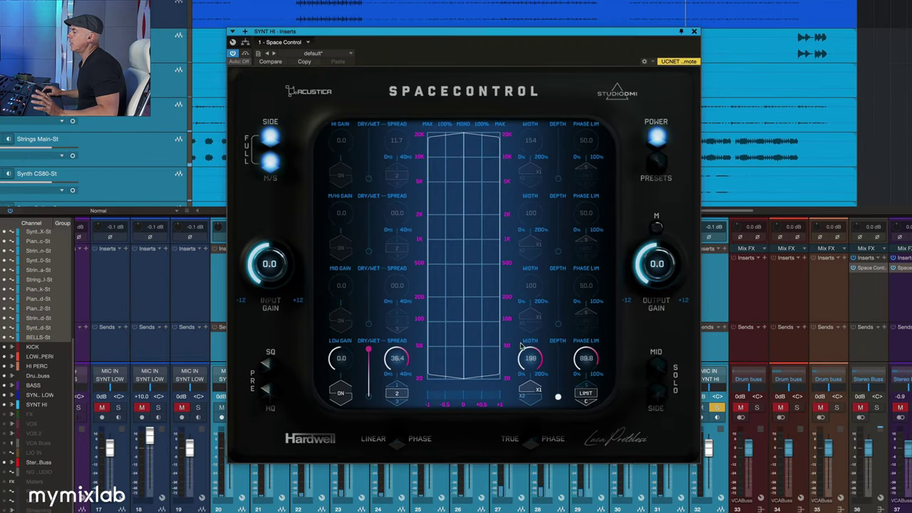
Add three crossovers (about 1909 Hz and 10339 Hz) and pull the lowest down to 103 Hz
left_click(462, 305)
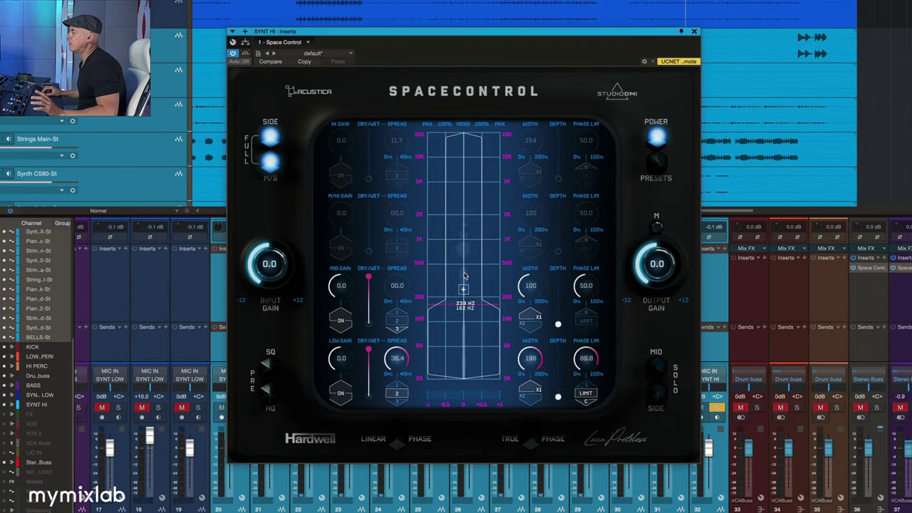
left_click(463, 214)
left_click(463, 156)
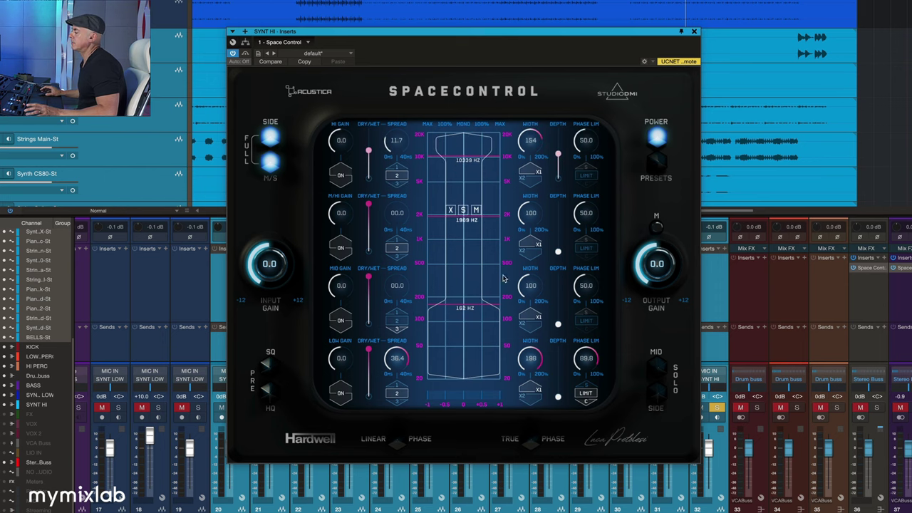
left_click_drag(482, 309, 486, 323)
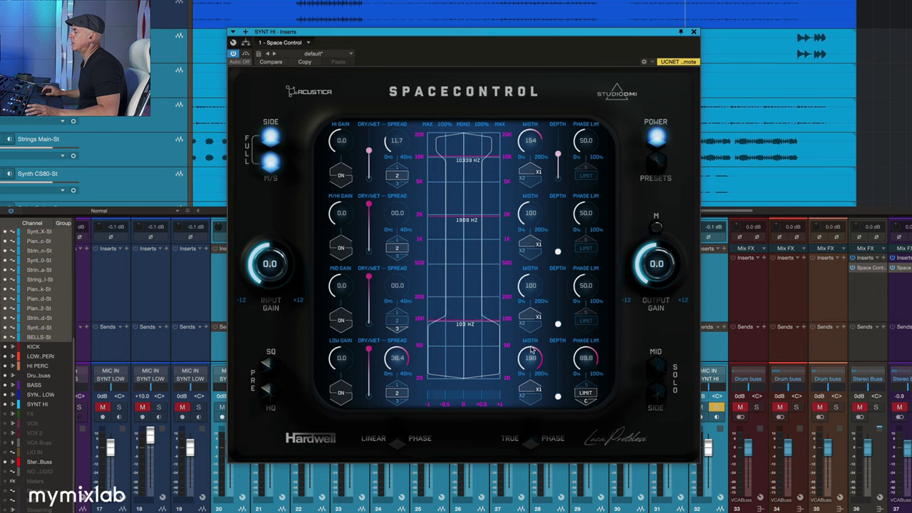
left_click_drag(535, 357, 536, 358)
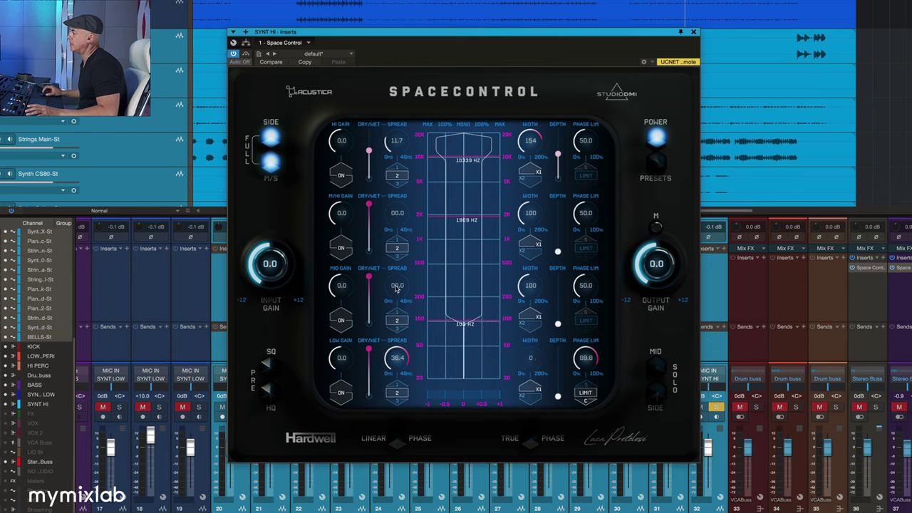
scroll(396, 287, "up", 3)
Widen the mid band, move its upper crossover to 539 Hz, and enable LIMIT and X2
scroll(396, 287, "up", 2)
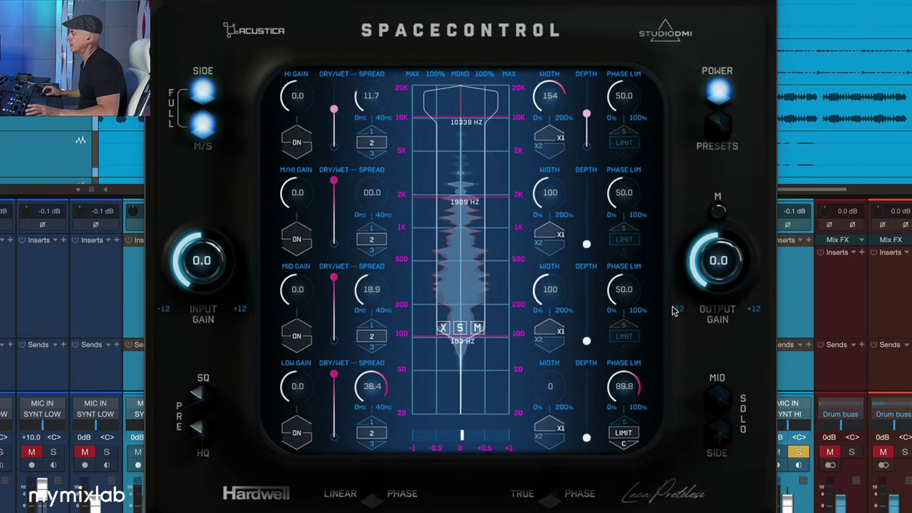
scroll(550, 288, "up", 5)
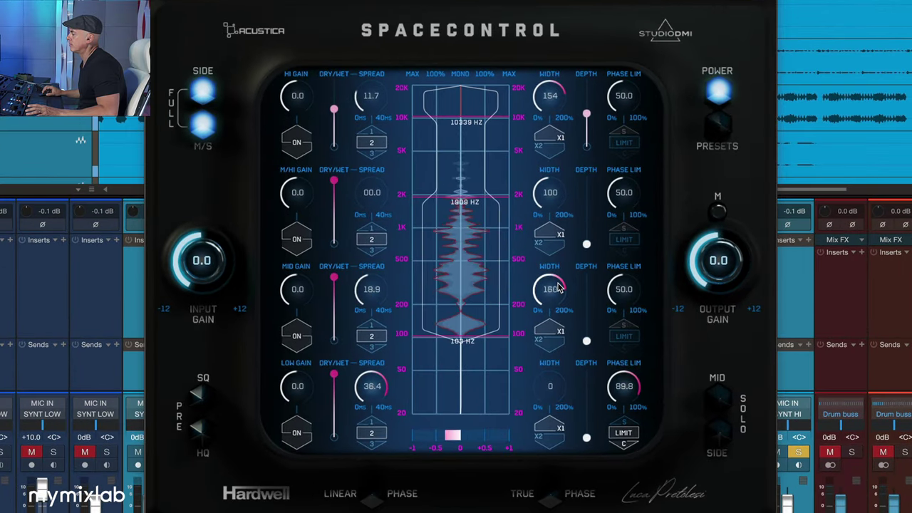
scroll(559, 286, "up", 2)
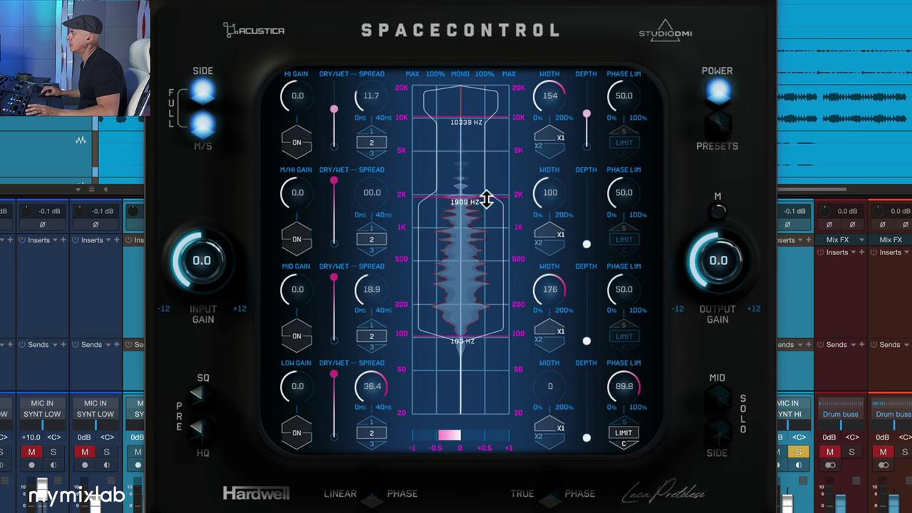
left_click_drag(487, 199, 489, 261)
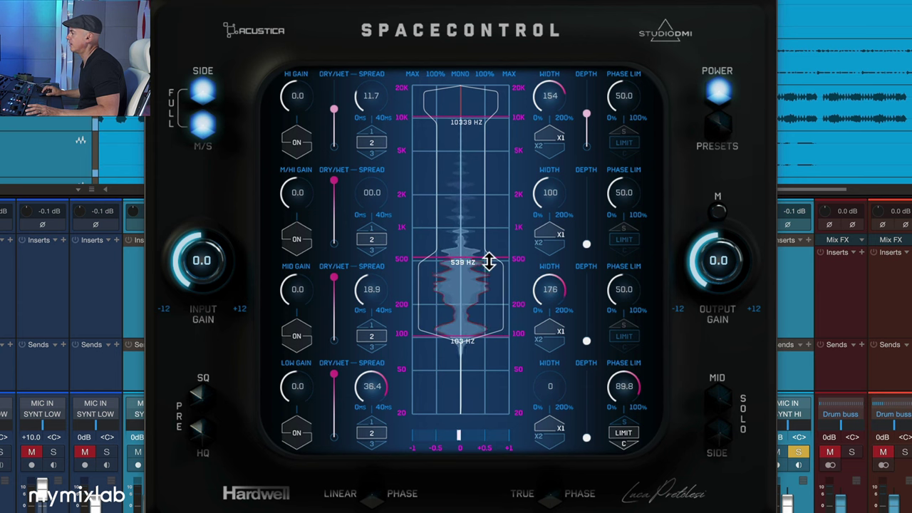
left_click(623, 335)
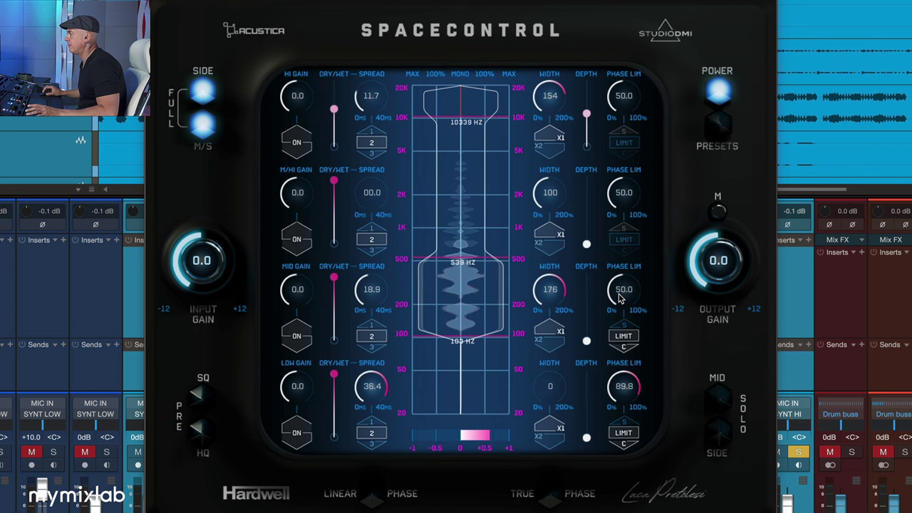
scroll(618, 298, "up", 3)
left_click(542, 340)
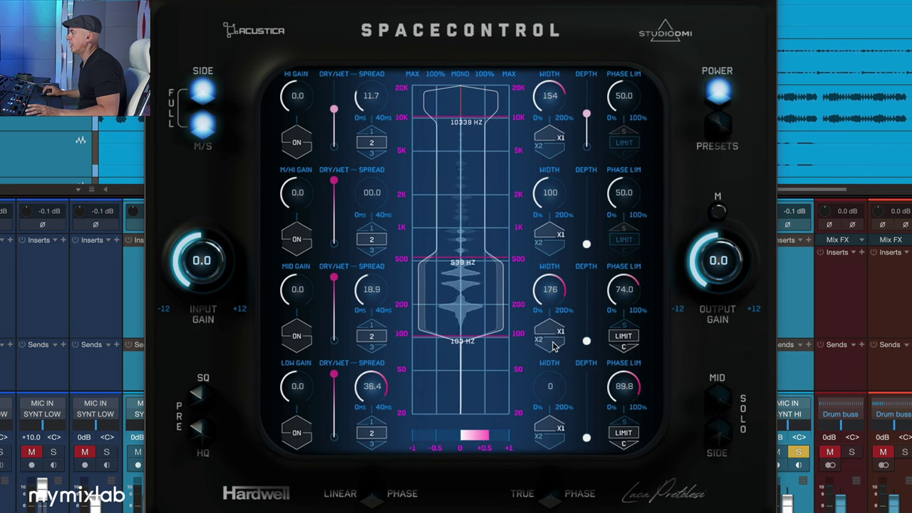
Settle mid band width at 177 and phase limit at 86.8, then A/B the plugin with bypass
scroll(554, 305, "up", 1)
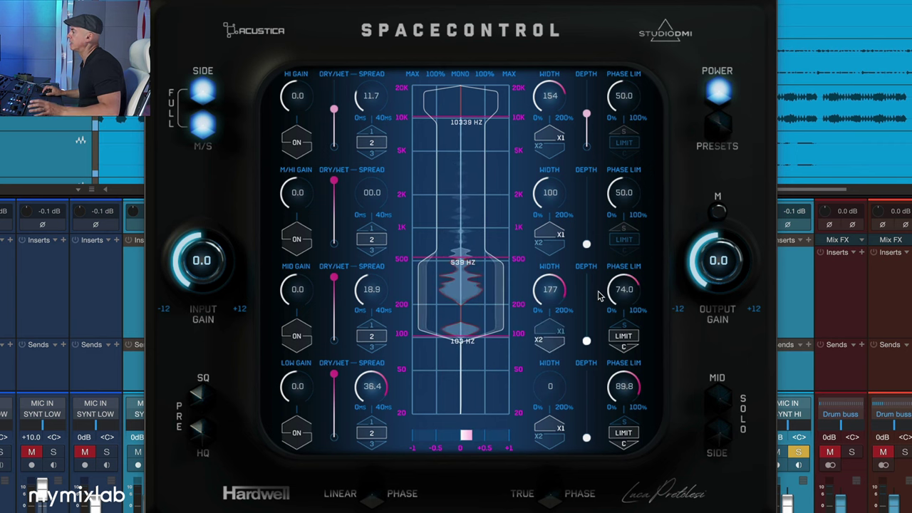
scroll(611, 296, "up", 2)
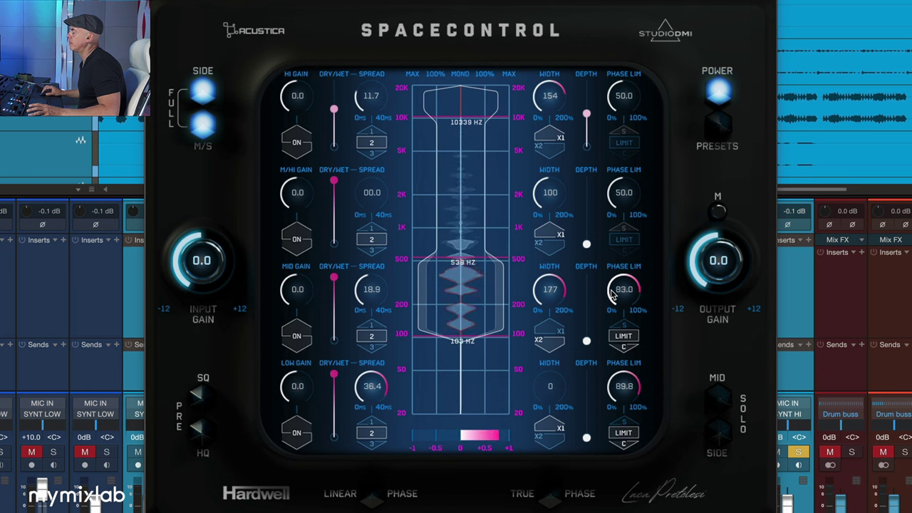
scroll(611, 294, "down", 1)
mouse_move(494, 298)
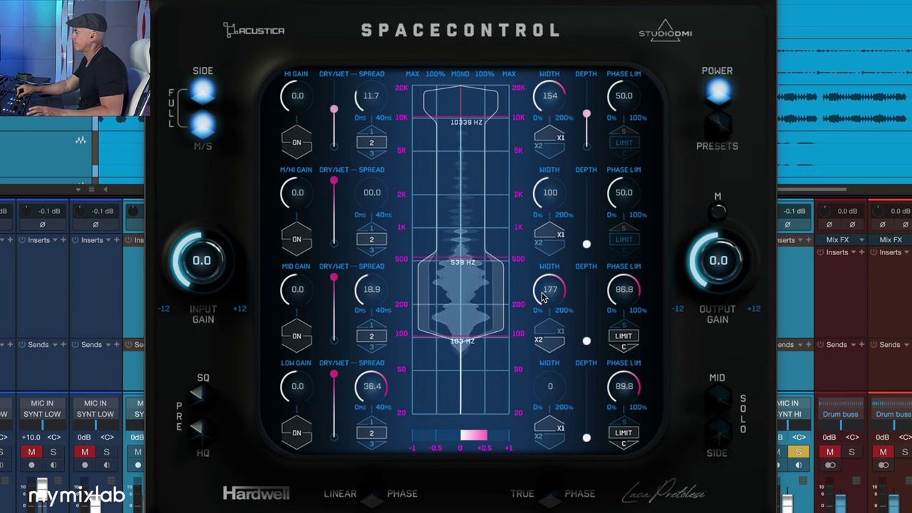
left_click(718, 89)
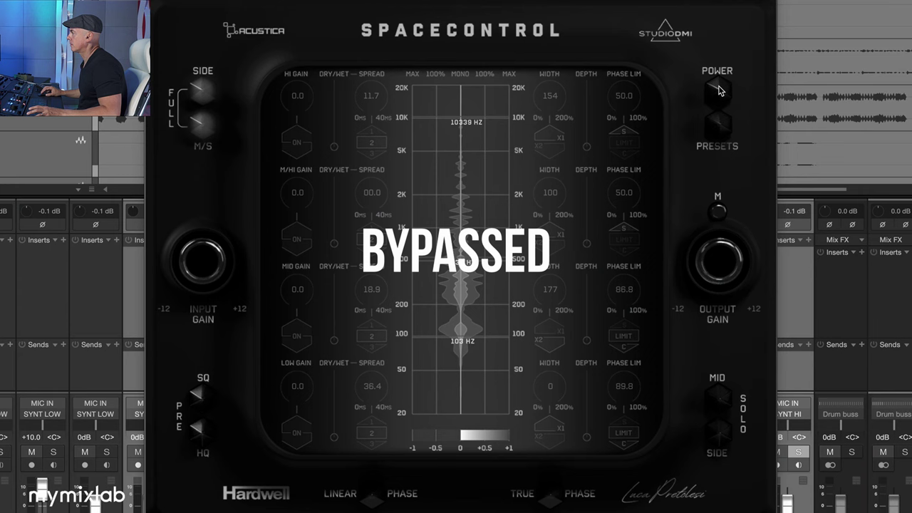
left_click(719, 91)
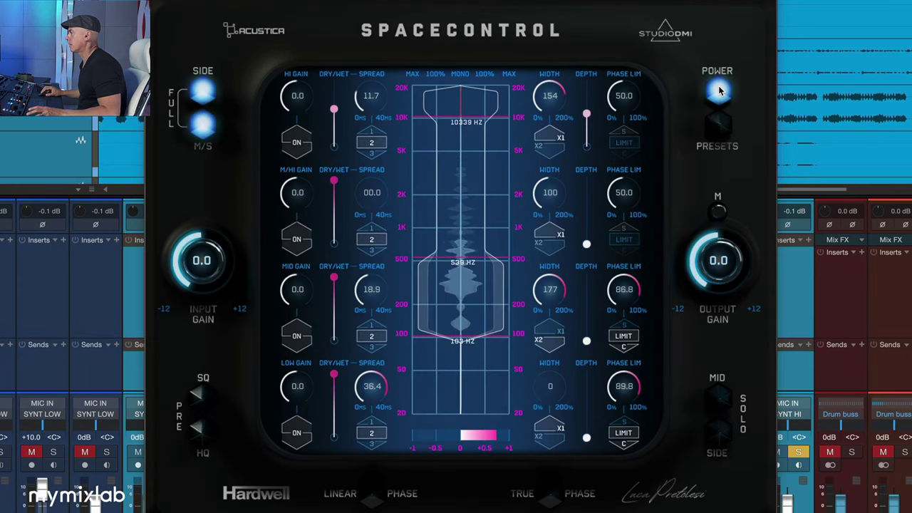
left_click(718, 90)
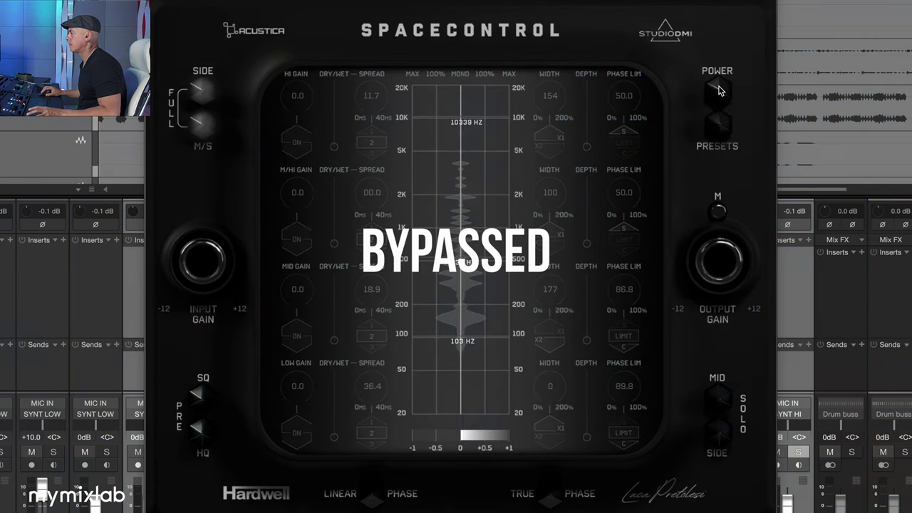
left_click(718, 90)
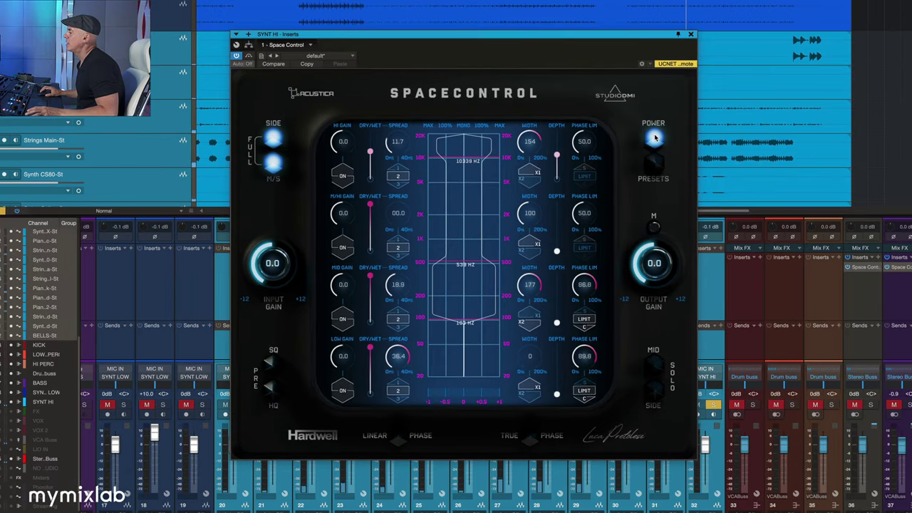
mouse_move(467, 268)
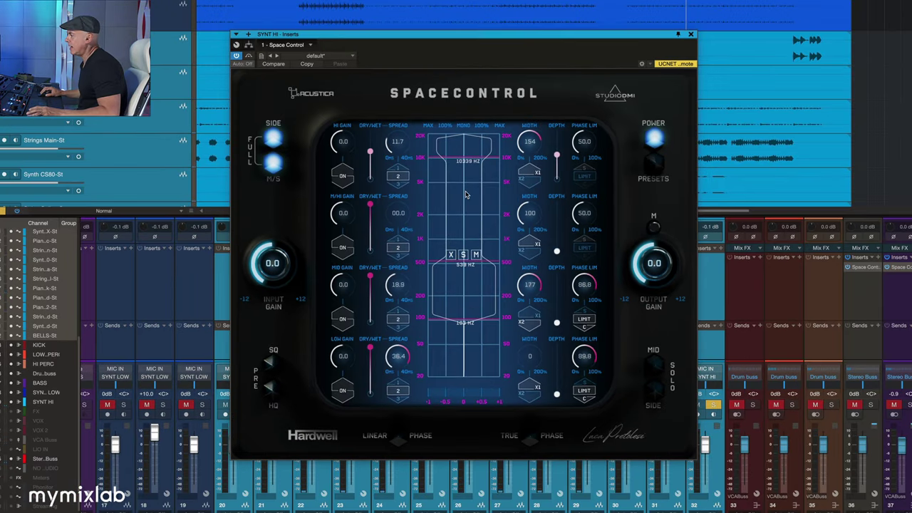
Lower the top crossover to 4122 Hz, set M/HI gain to 3.1 and high spread to 39.7
left_click_drag(472, 159, 470, 175)
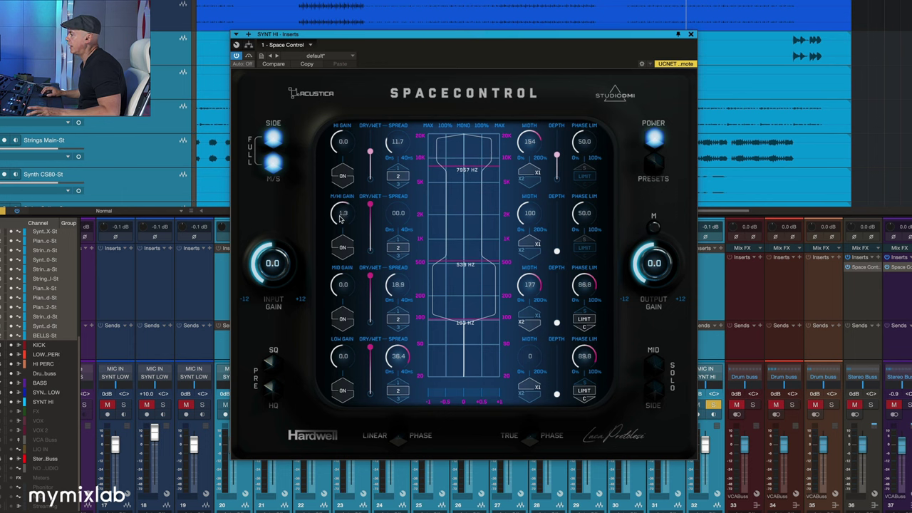
left_click_drag(342, 219, 344, 217)
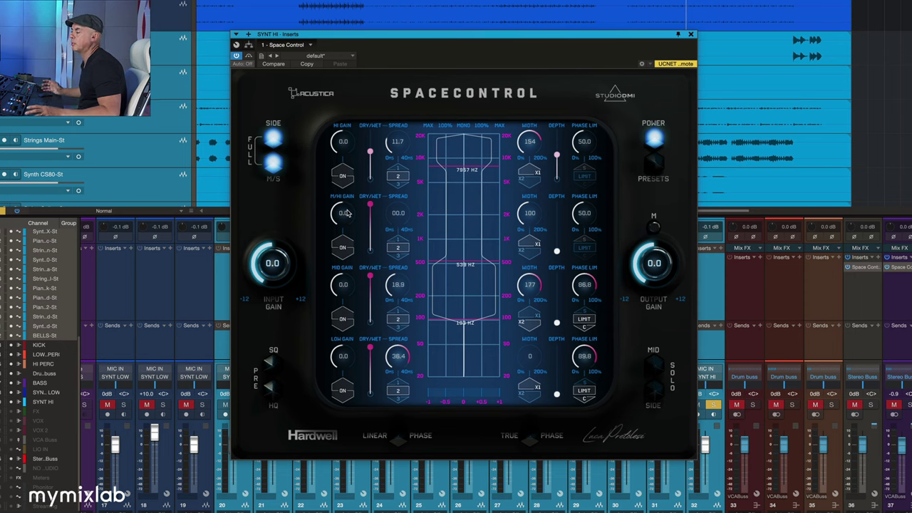
scroll(309, 211, "up", 3)
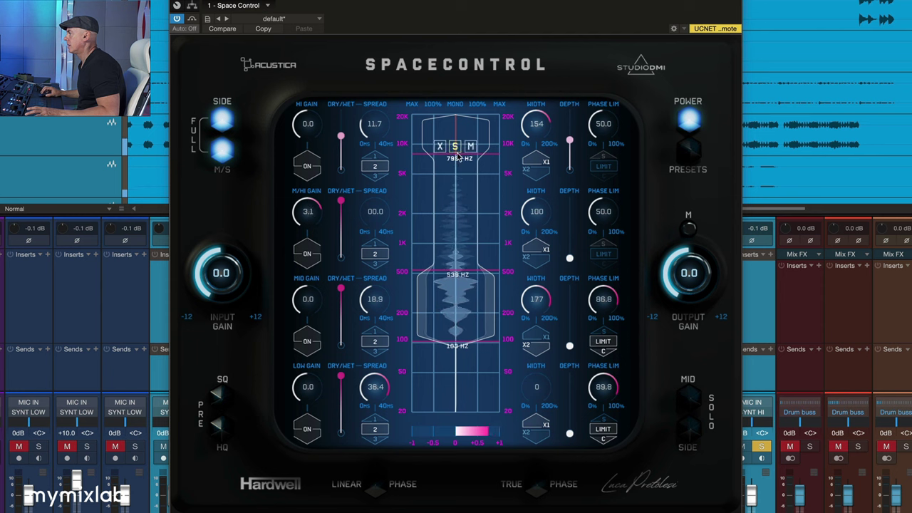
left_click_drag(459, 158, 462, 186)
key("space")
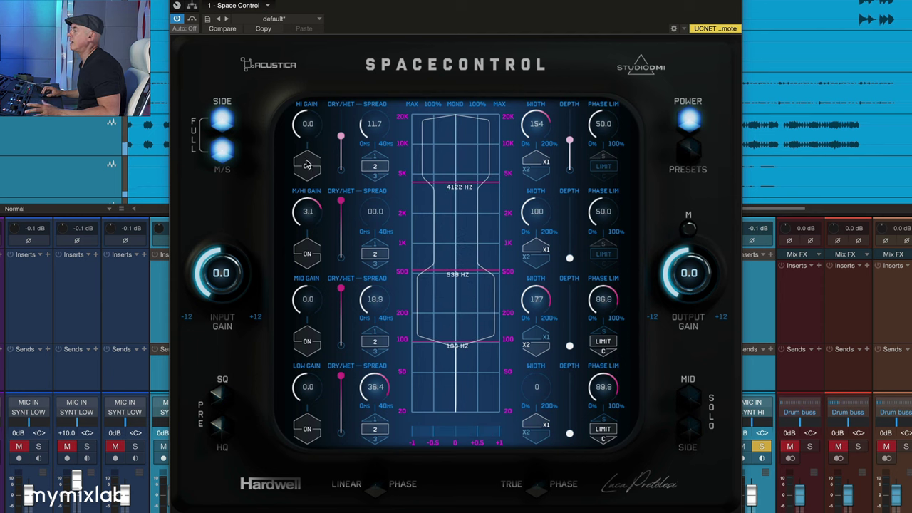
scroll(375, 124, "up", 5)
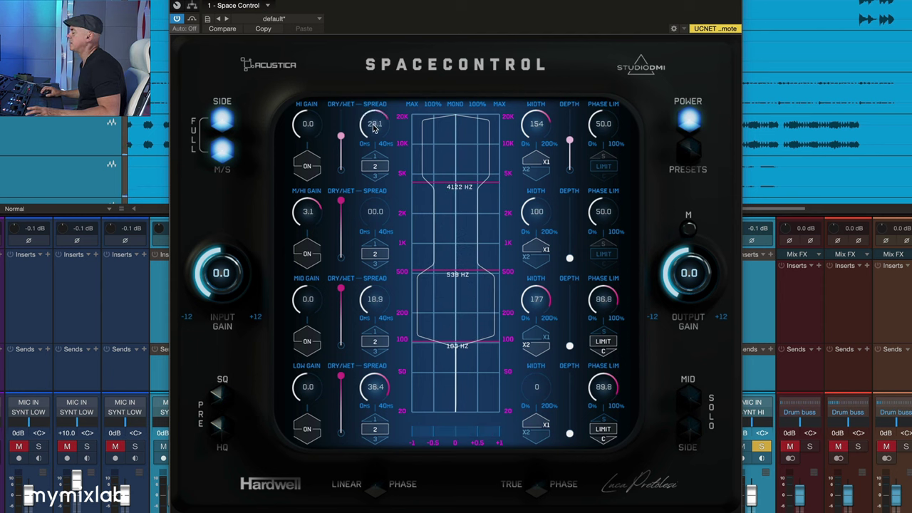
key("space")
Make the high band fully wet, enable its LIMIT, set width 198, and compare with bypass
left_click_drag(340, 132, 341, 119)
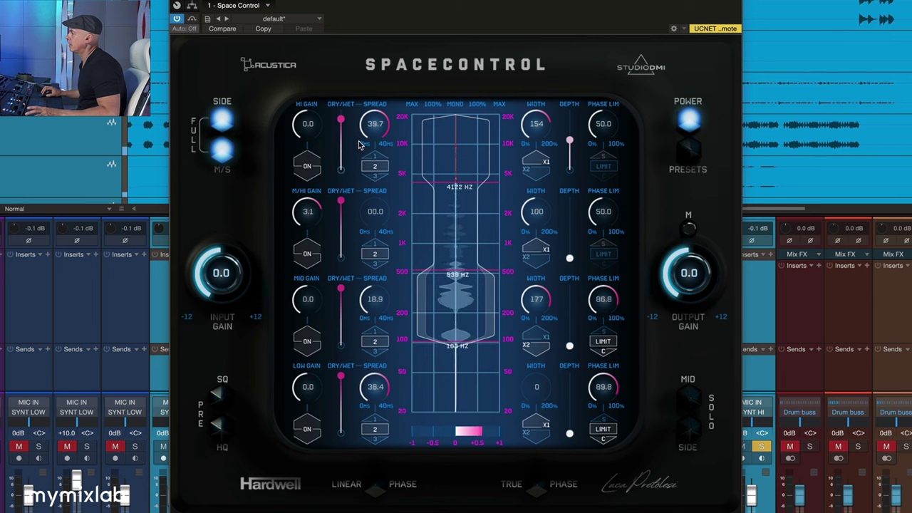
left_click(593, 166)
scroll(600, 133, "down", 6)
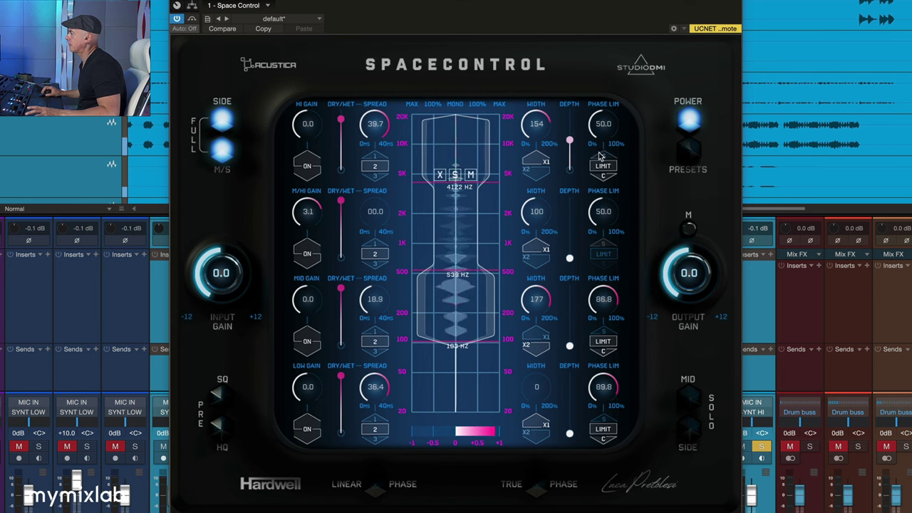
scroll(599, 135, "up", 8)
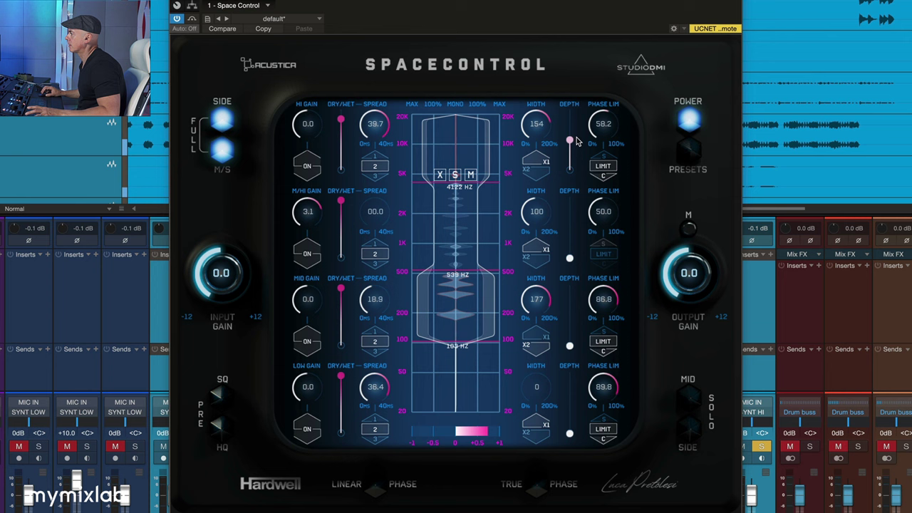
scroll(534, 135, "up", 5)
scroll(534, 136, "down", 1)
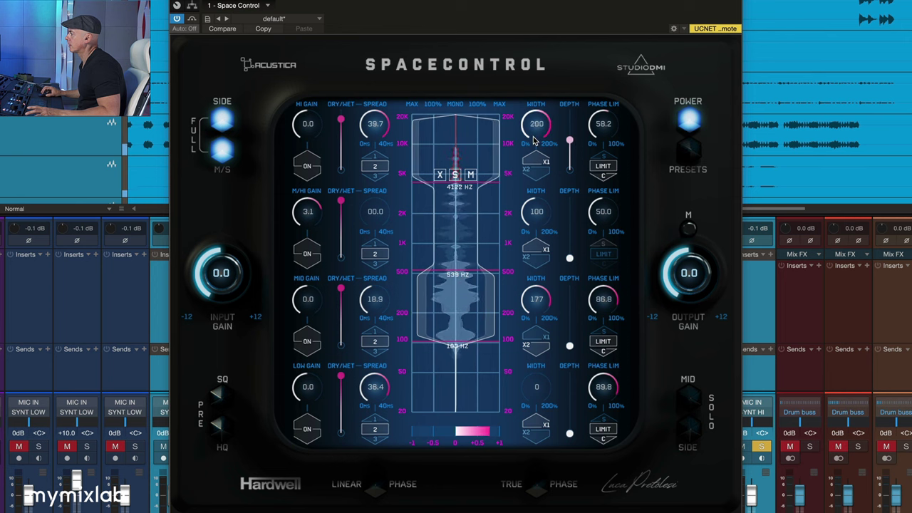
left_click(688, 121)
left_click(687, 121)
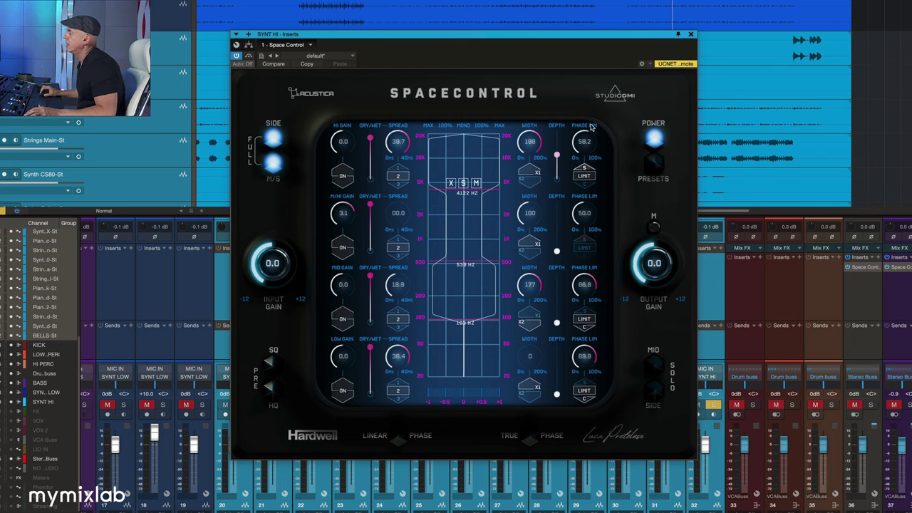
Try higher and lower high-band phase limit values, leaving it at 60.5
scroll(582, 147, "up", 10)
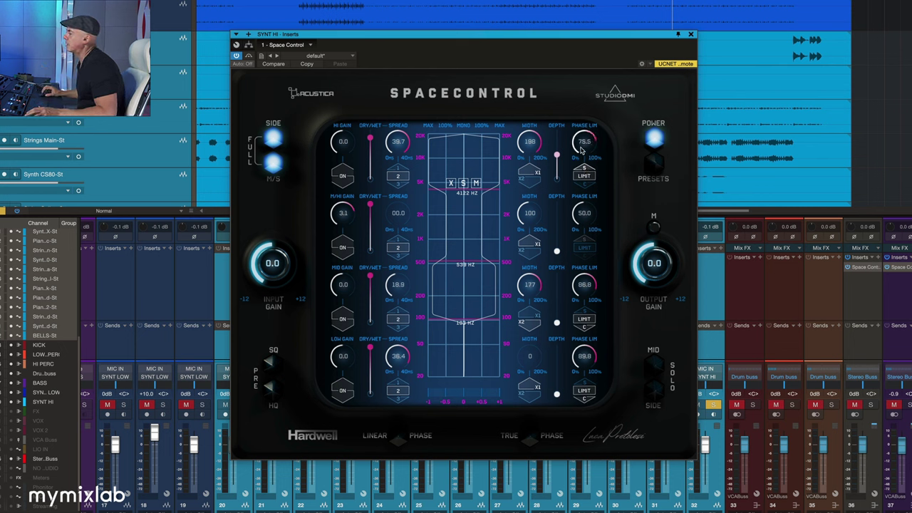
scroll(582, 147, "down", 3)
scroll(582, 148, "down", 2)
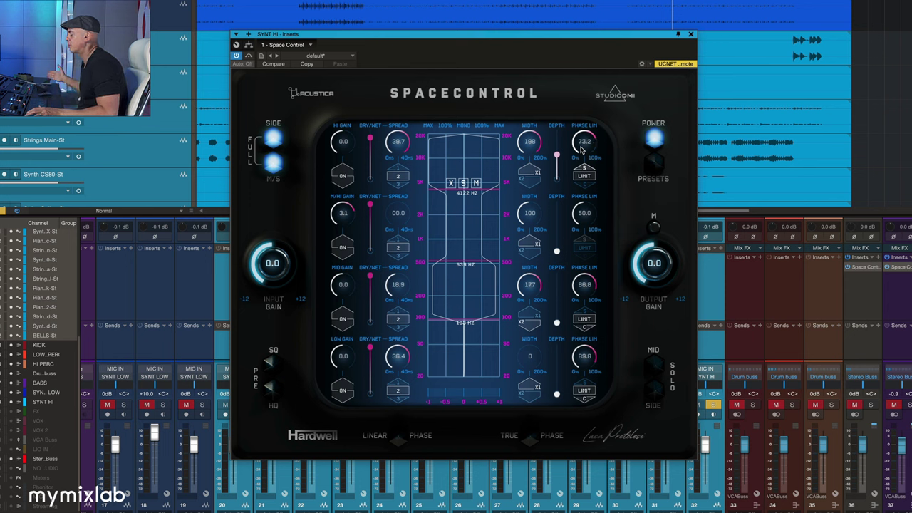
scroll(581, 147, "down", 3)
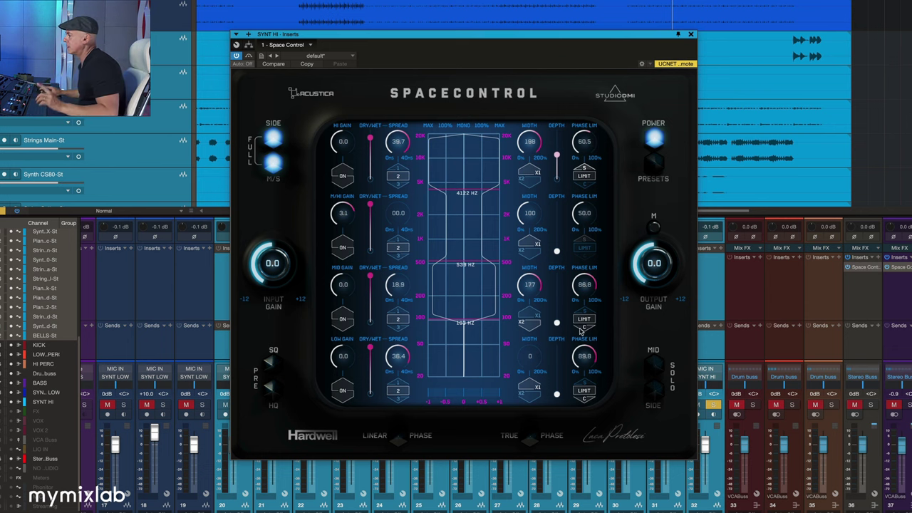
Turn on linear phase and raise the top crossover from 4122 Hz to about 5378 Hz
mouse_move(436, 138)
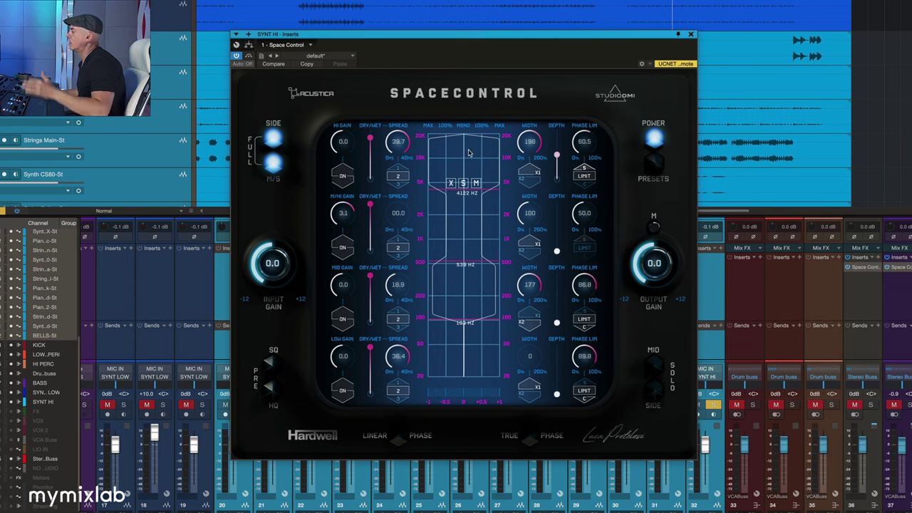
left_click(398, 440)
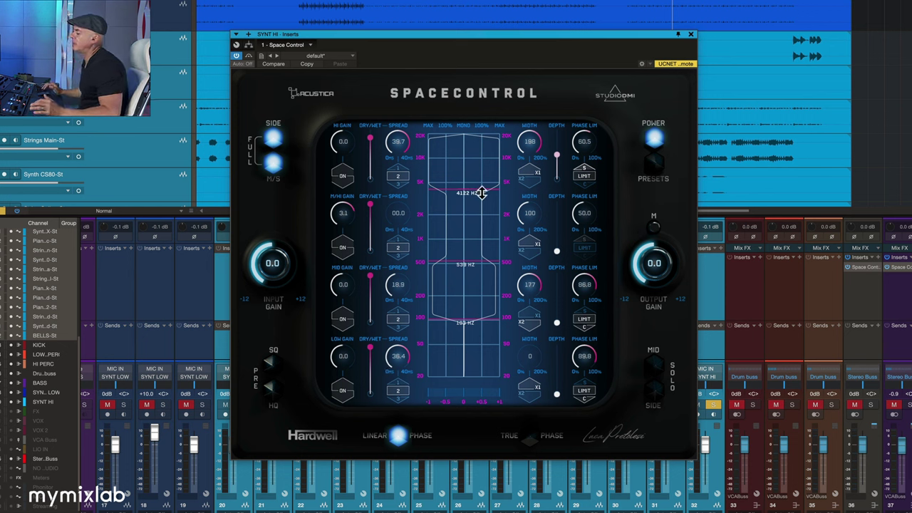
left_click_drag(481, 193, 482, 188)
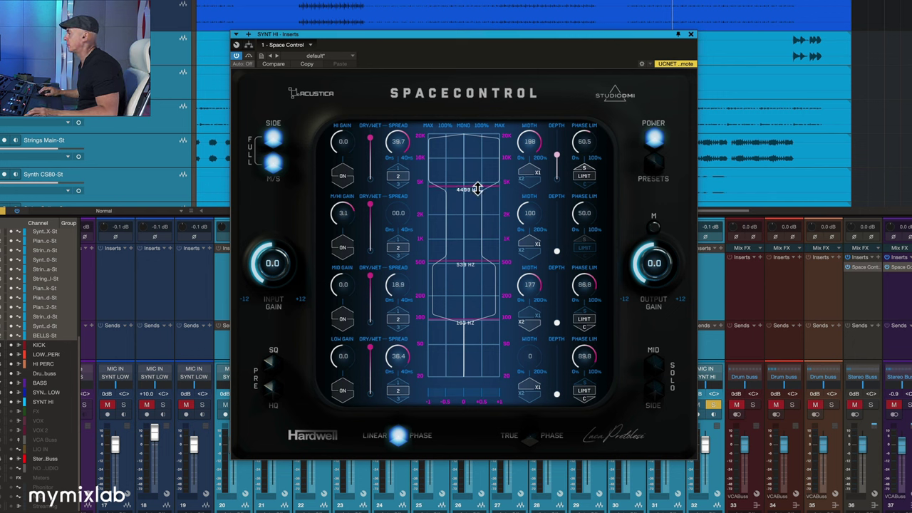
left_click_drag(477, 188, 478, 182)
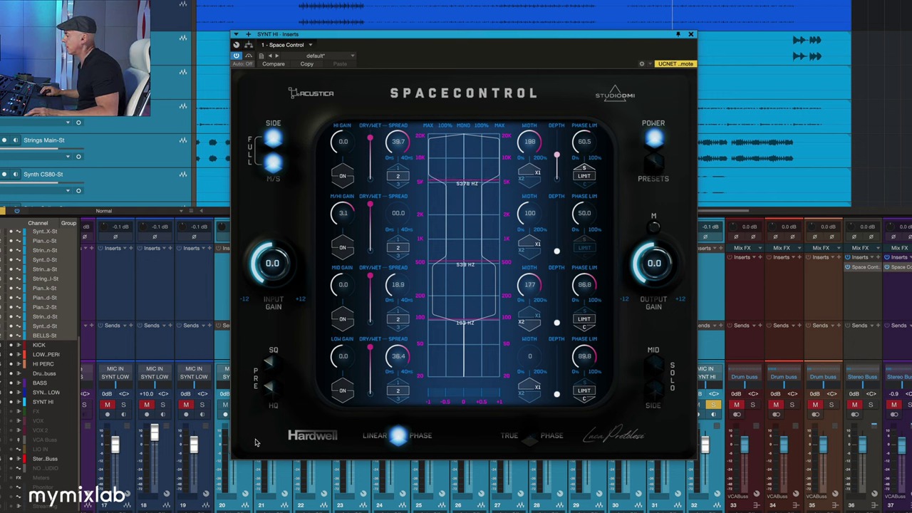
Toggle True Phase on, off, and on again so it stays enabled alongside linear phase
left_click(528, 437)
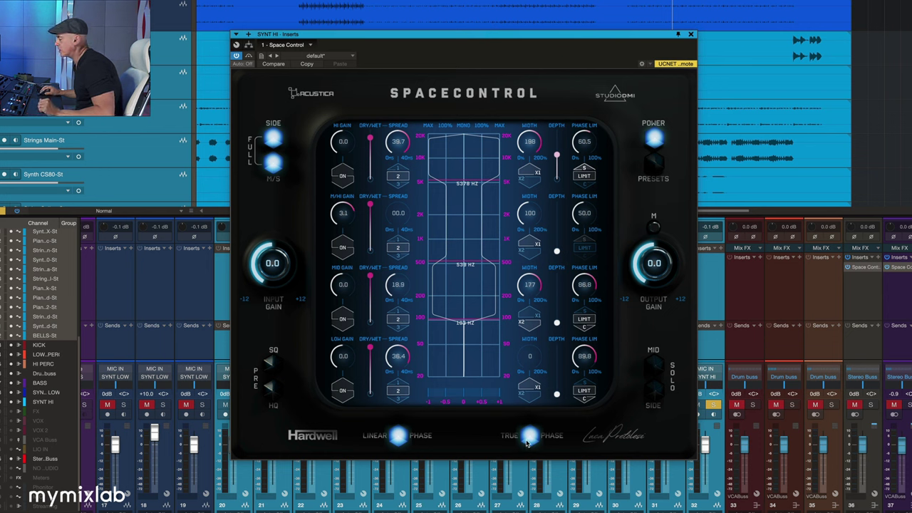
left_click(529, 436)
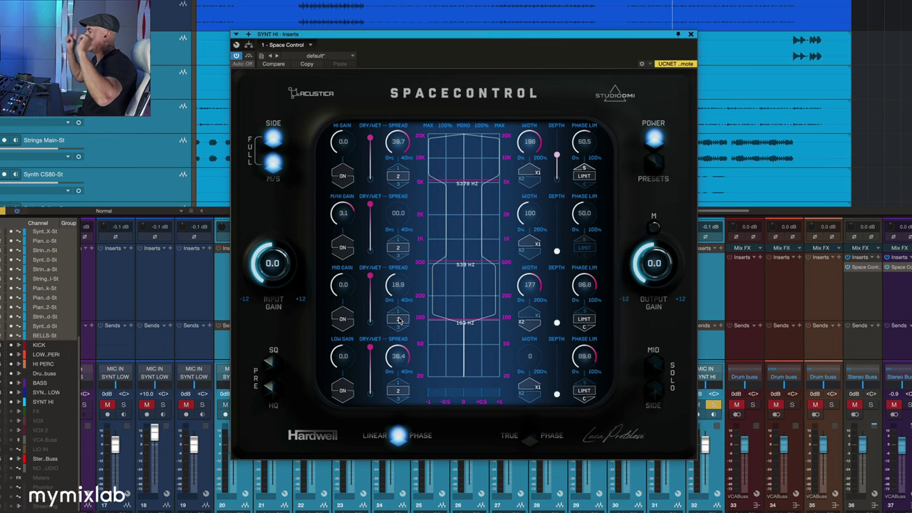
left_click(530, 437)
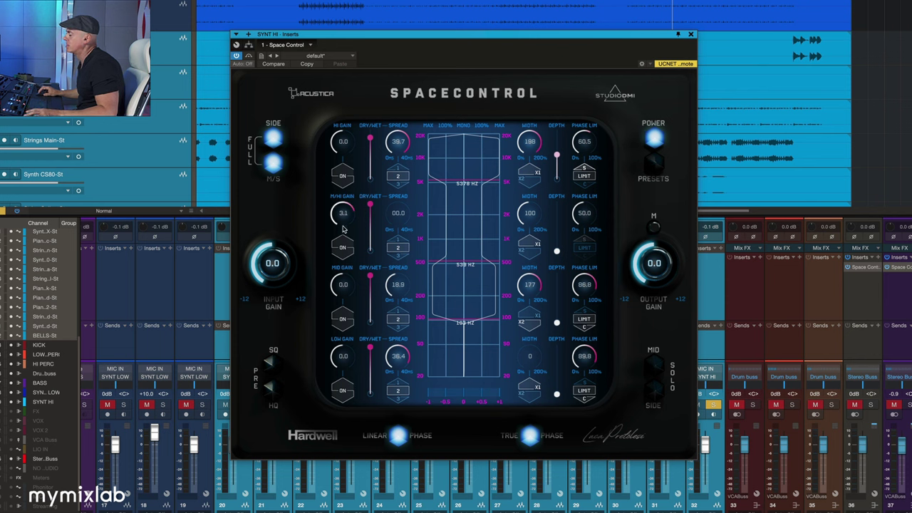
Set the SYNT HI M/HI gain to 4.6 and output gain to -4.1, then browse the presets
left_click_drag(345, 226, 344, 220)
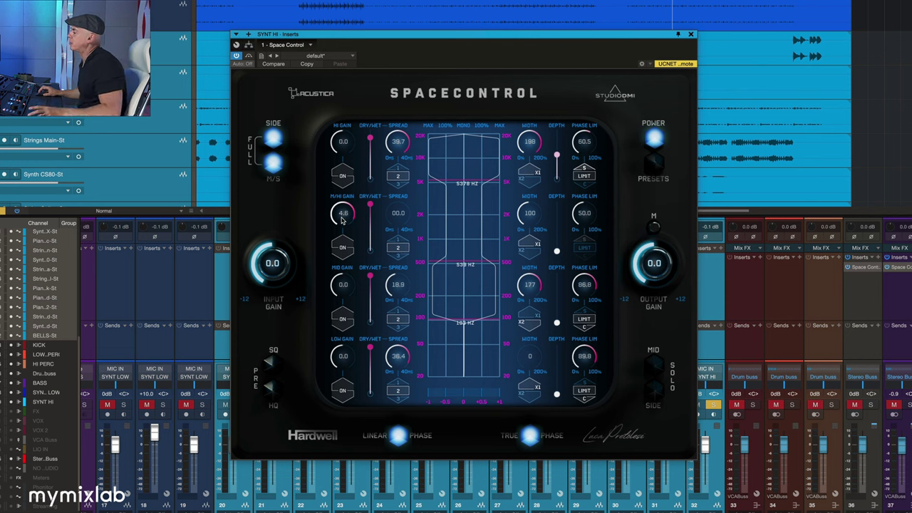
left_click_drag(653, 260, 661, 285)
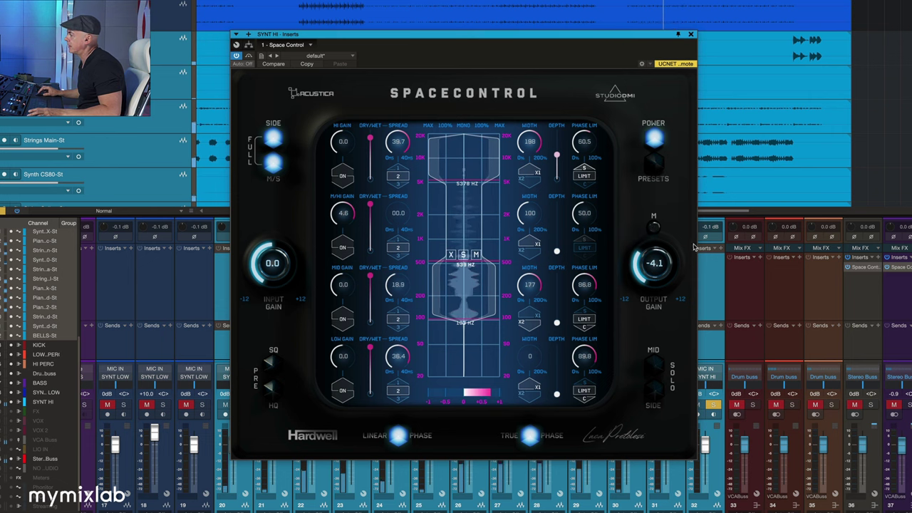
left_click(656, 174)
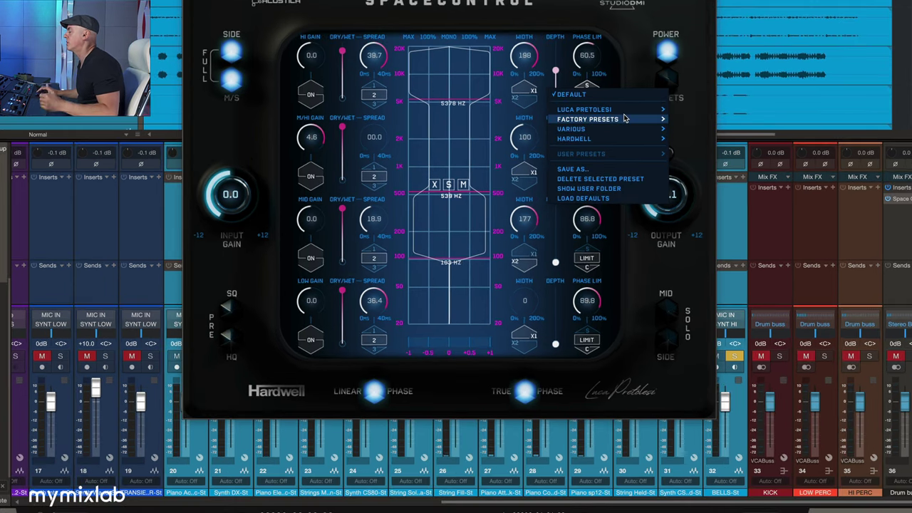
mouse_move(621, 198)
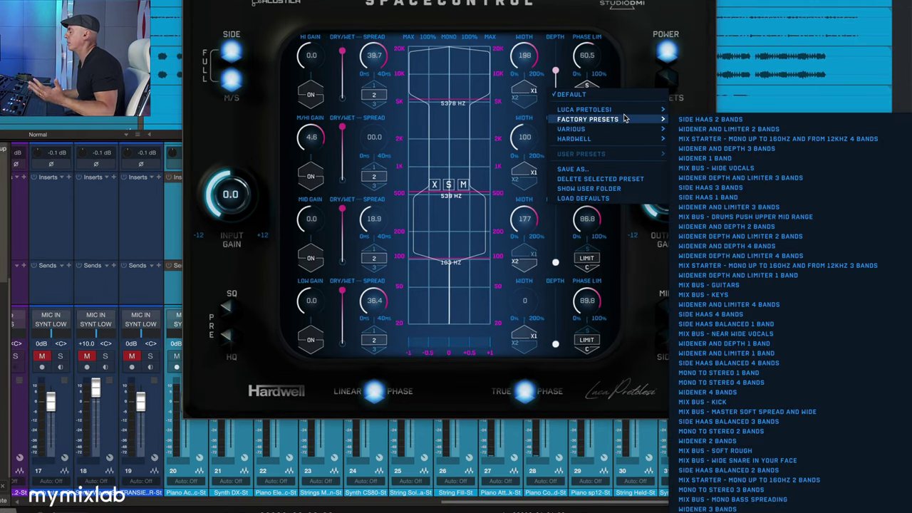
key("Escape")
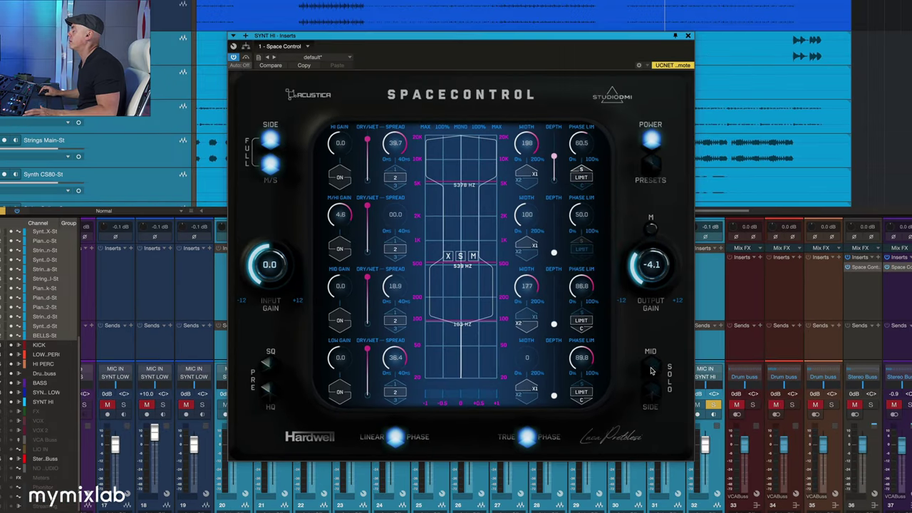
Audition the mid and side signals solo, turn soloing off, and close the SYNT HI window
left_click(650, 367)
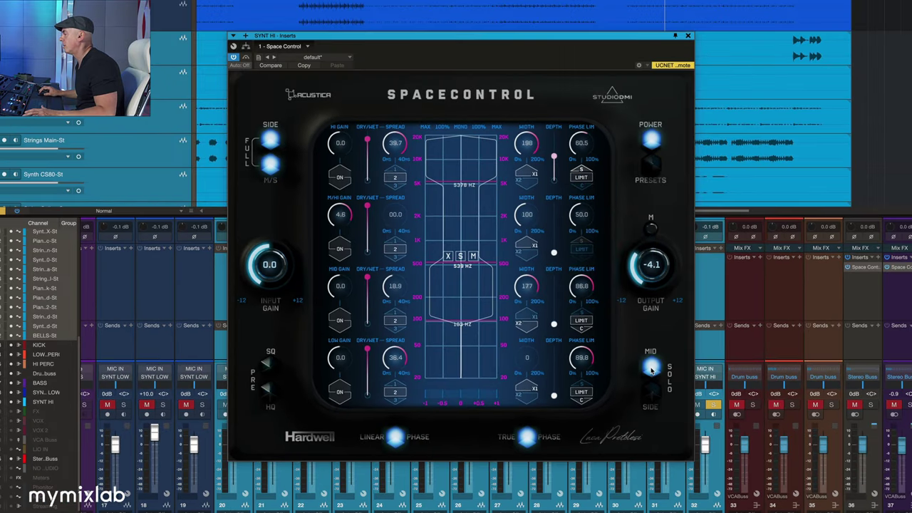
left_click(651, 392)
left_click(651, 396)
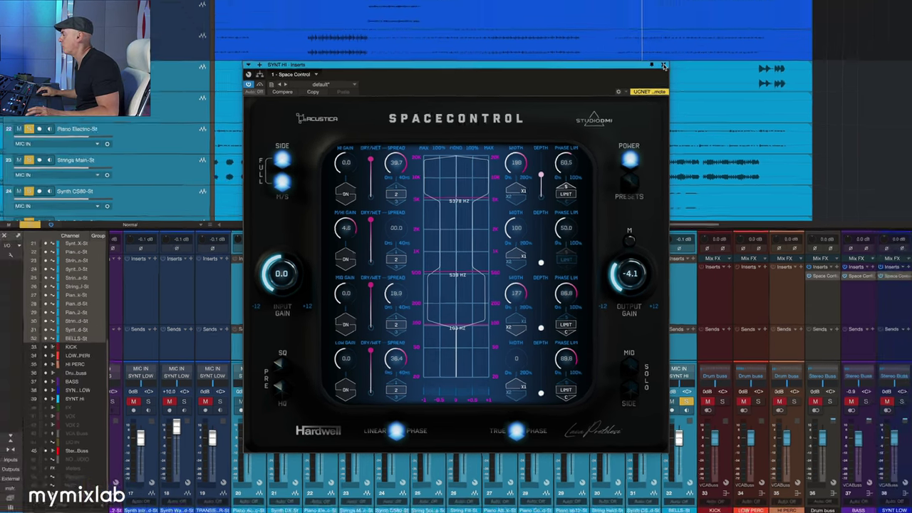
left_click(688, 37)
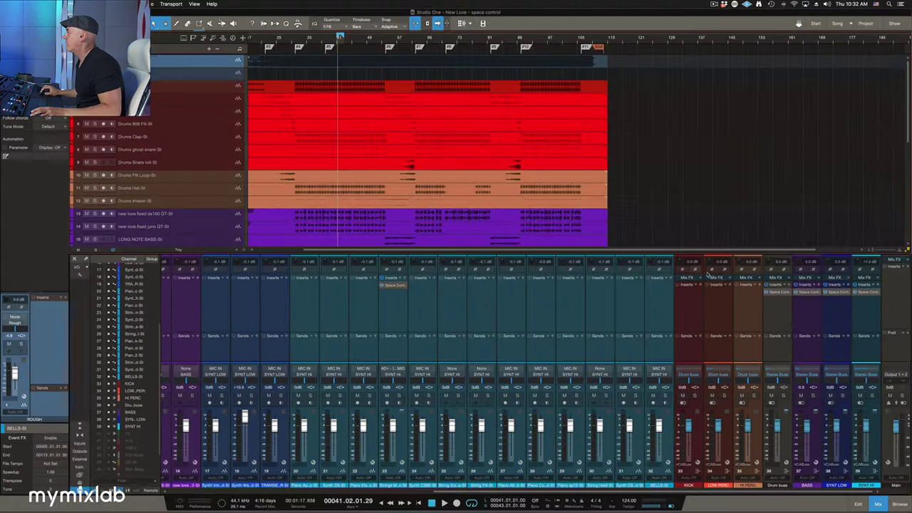
Open Space Control on the Drum buss and BASS channels and place the two windows side by side
left_click(780, 292)
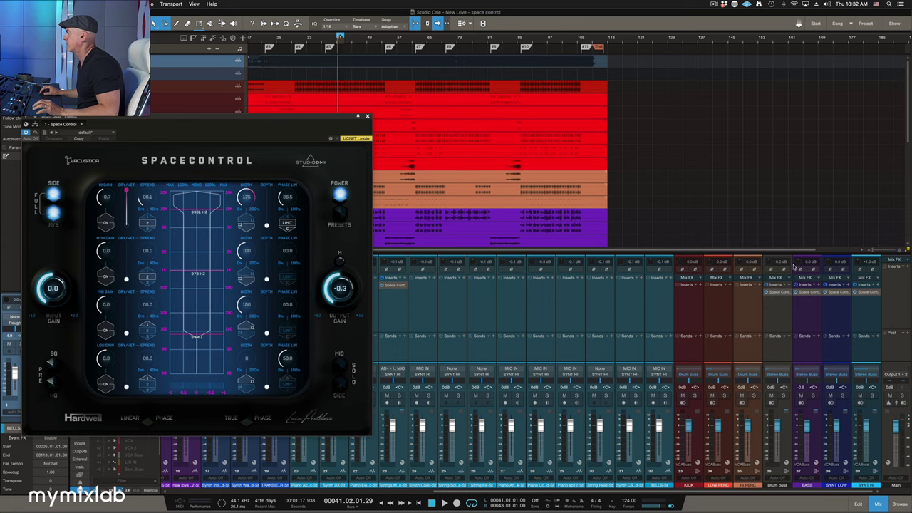
left_click(809, 292)
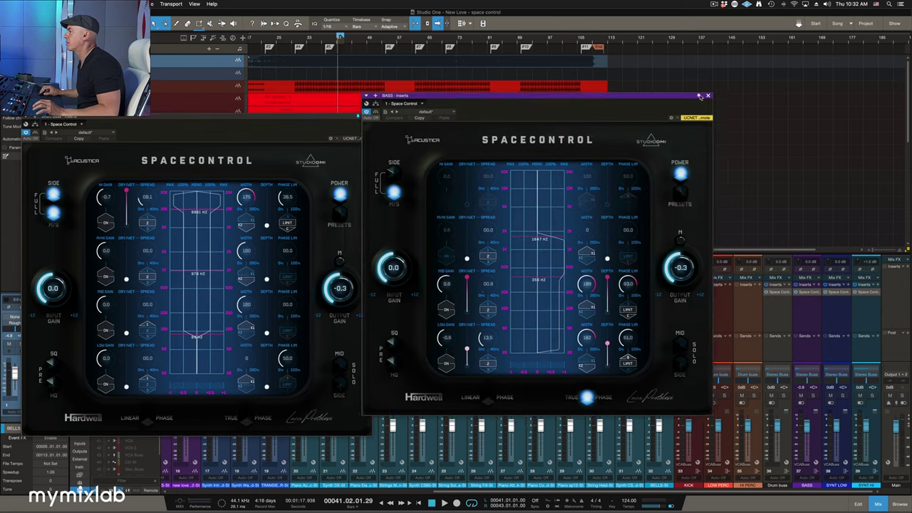
left_click_drag(700, 111, 787, 113)
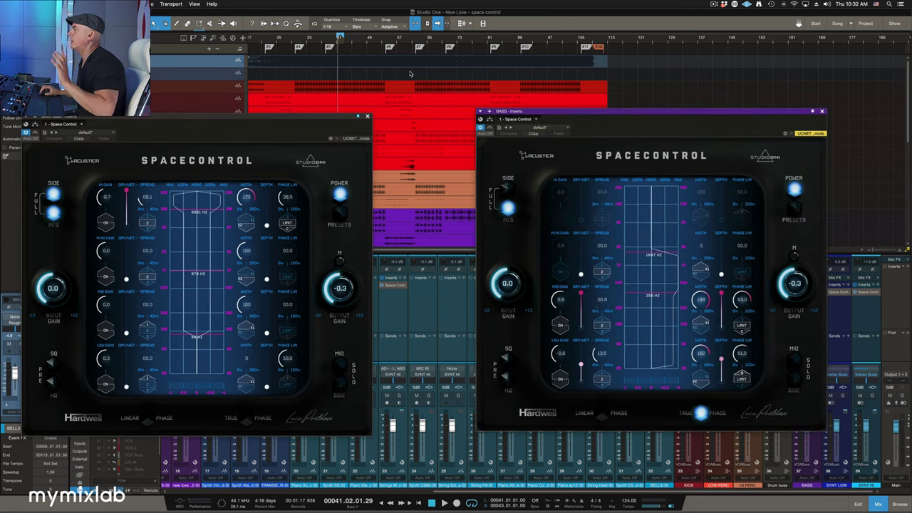
left_click_drag(320, 116, 404, 122)
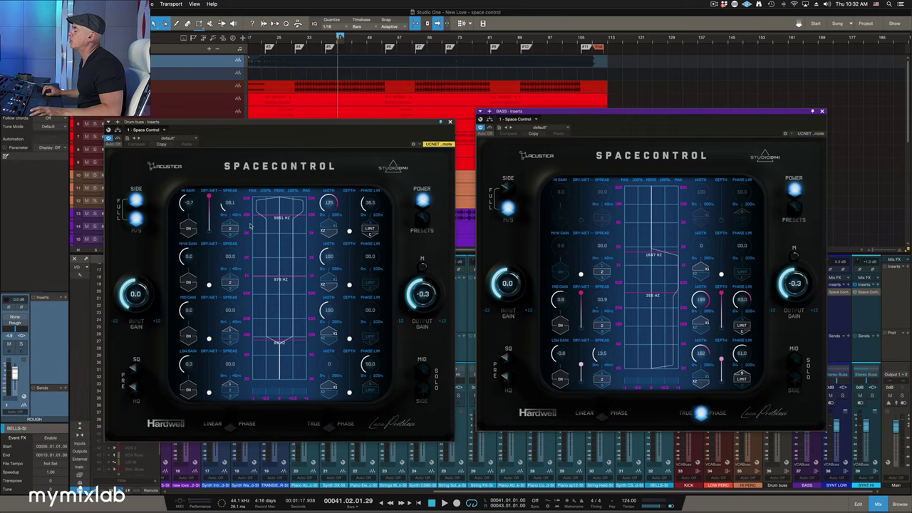
mouse_move(272, 207)
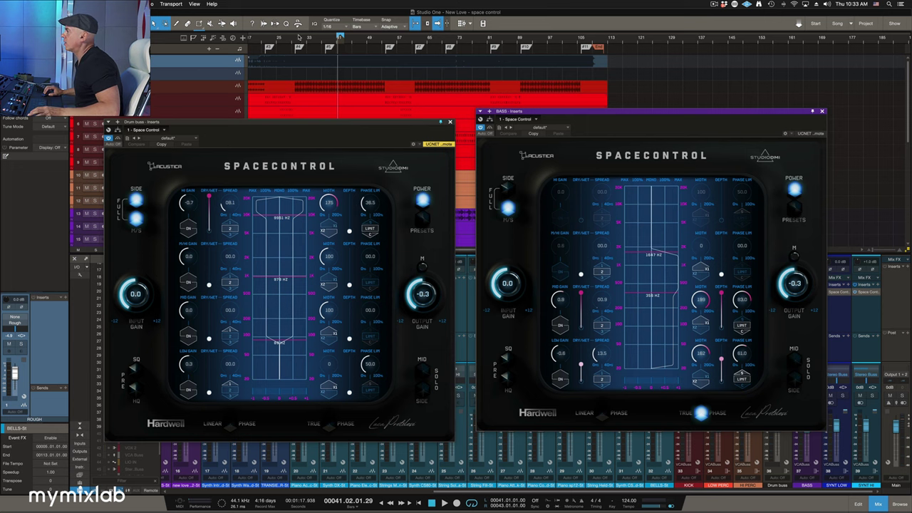
Loop from bar 30, solo the Drum buss and BASS channels, and start playback
left_click(296, 37)
left_click_drag(299, 36, 329, 35)
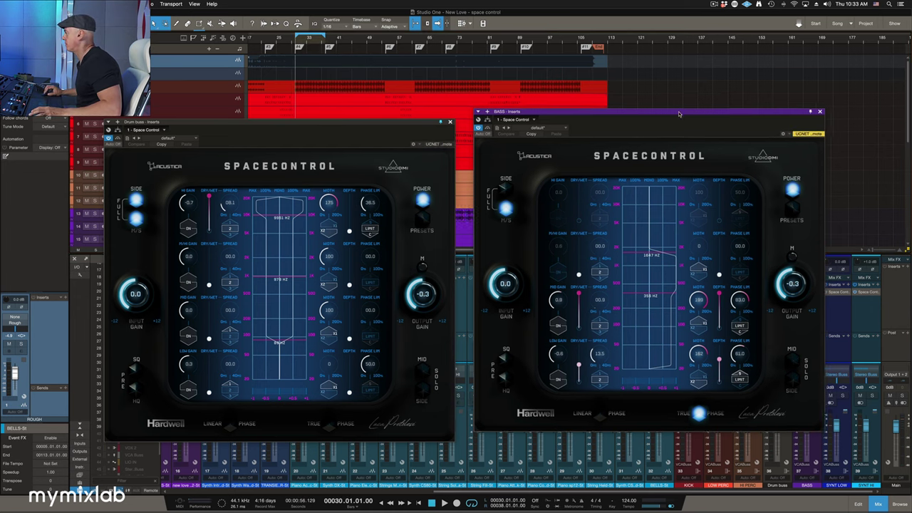
left_click_drag(787, 110, 677, 112)
left_click(784, 396)
left_click(812, 396)
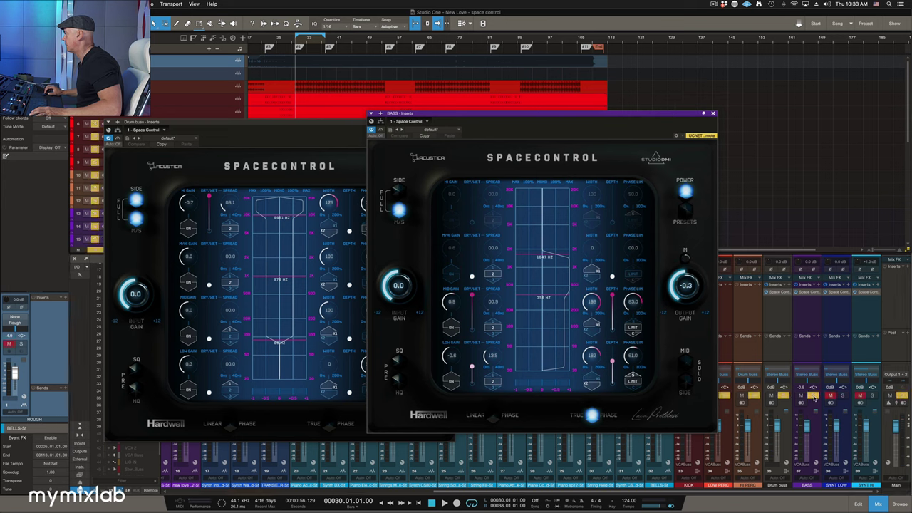
key("space")
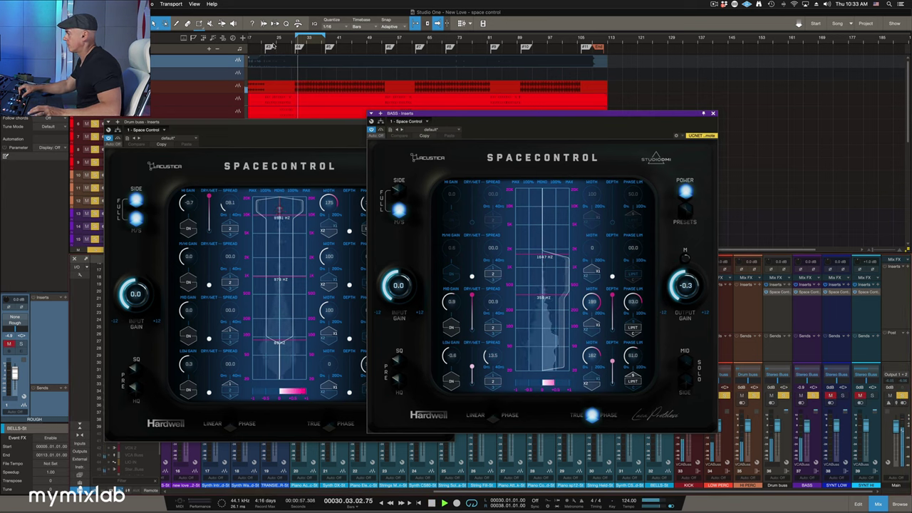
A/B both Space Control instances by bypassing and re-enabling them, then stop playback
left_click_drag(519, 117, 612, 120)
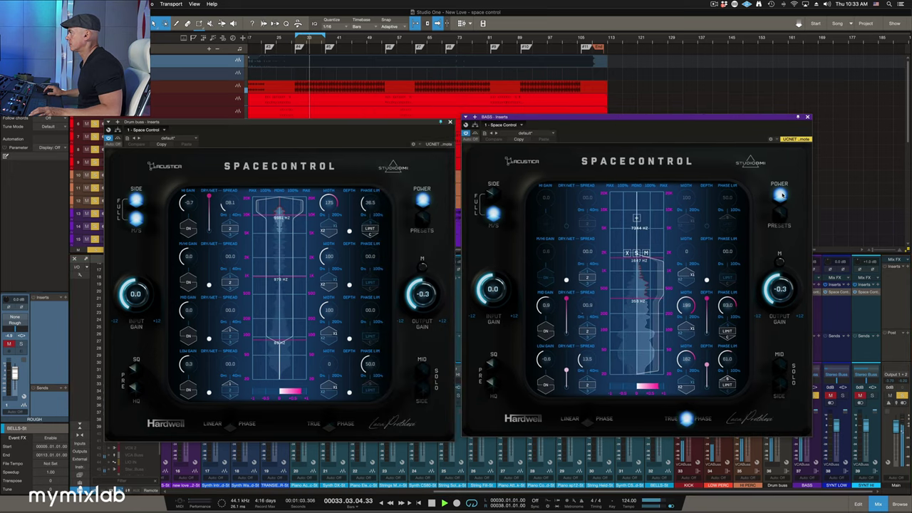
left_click(780, 193)
left_click(421, 201)
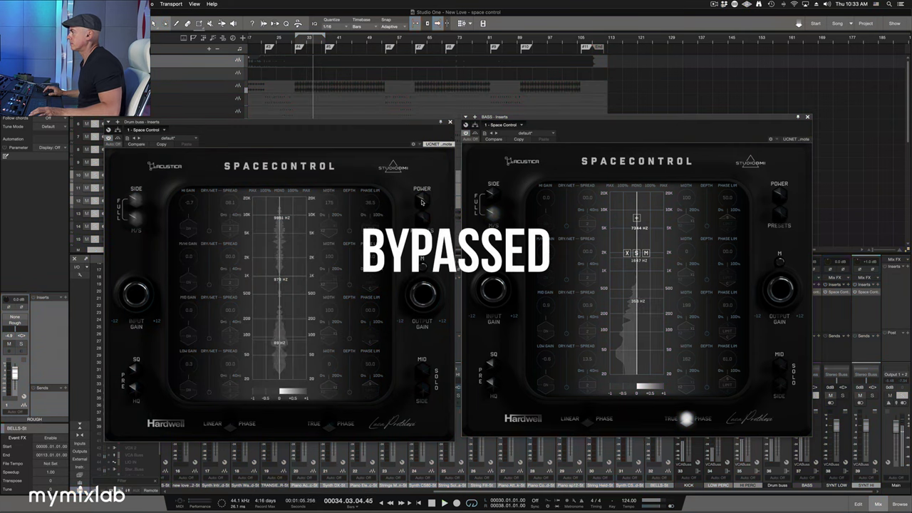
left_click(780, 194)
left_click(422, 201)
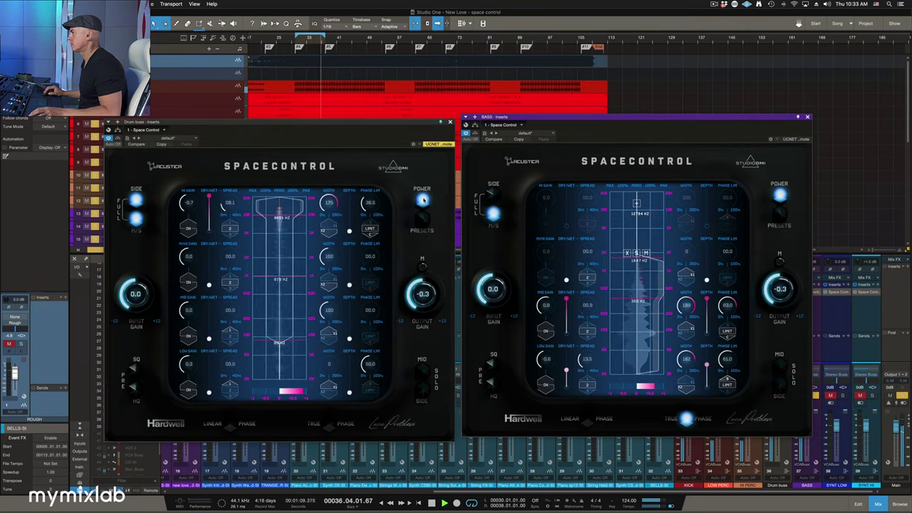
key("space")
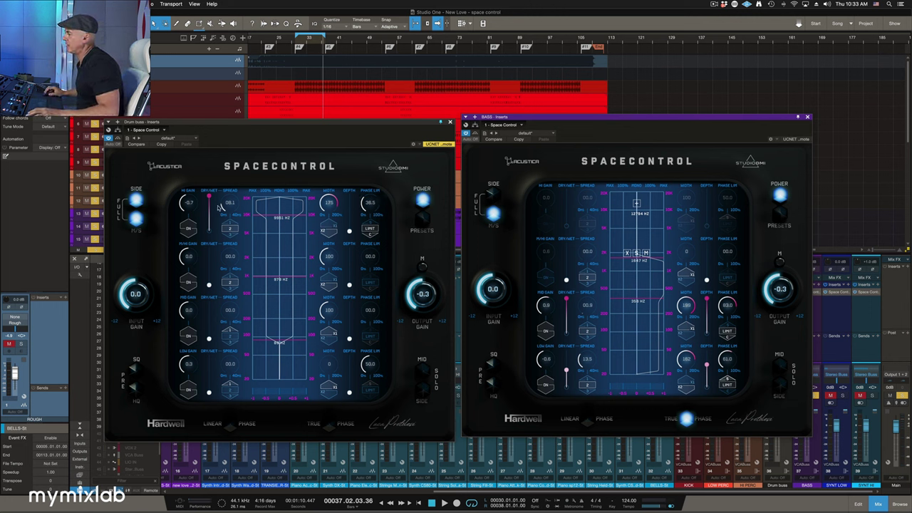
mouse_move(300, 201)
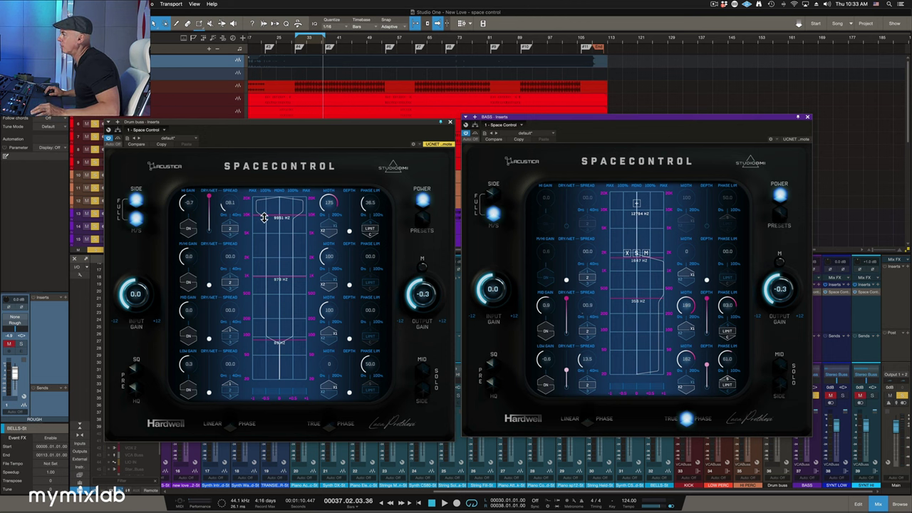
Play the loop and compare the Drum buss Space Control bypassed and switched back on
key("space")
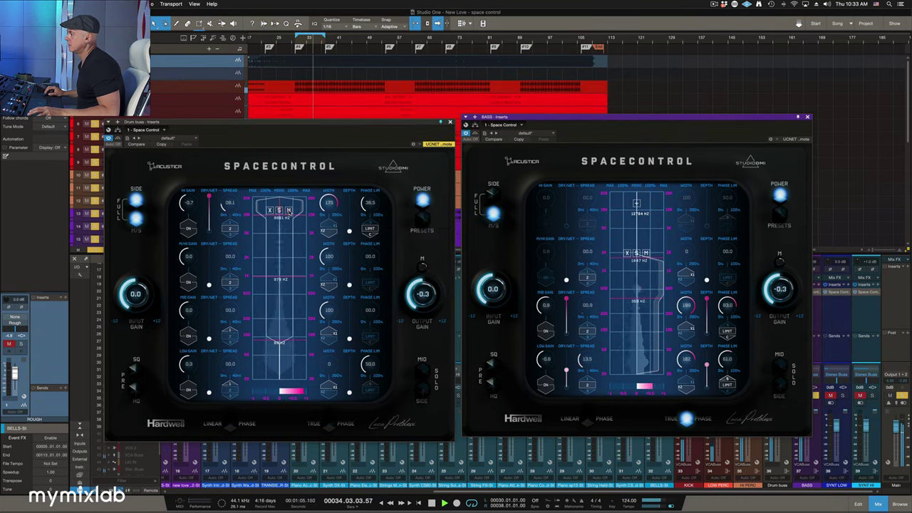
key("space")
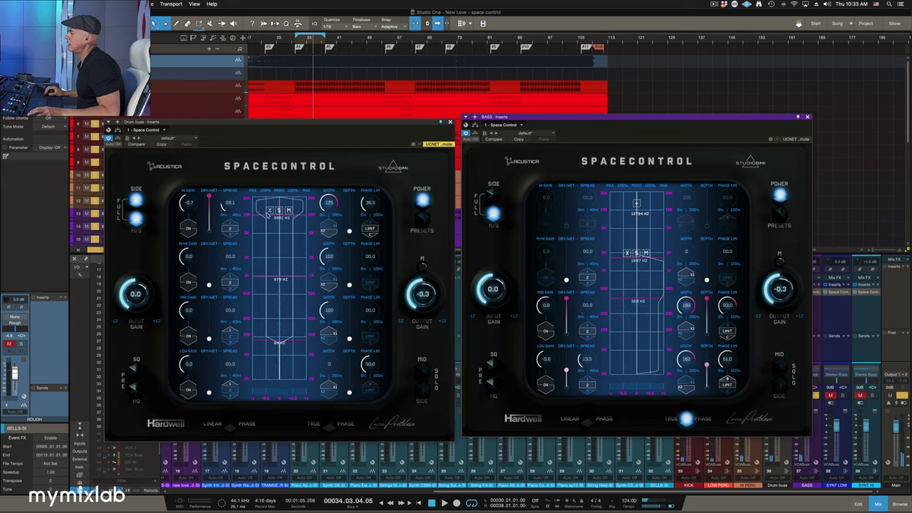
key("space")
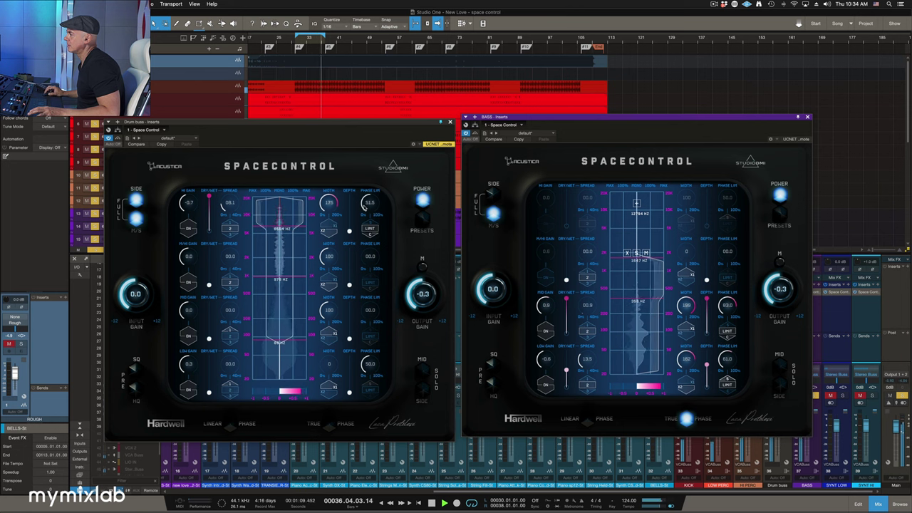
left_click(422, 200)
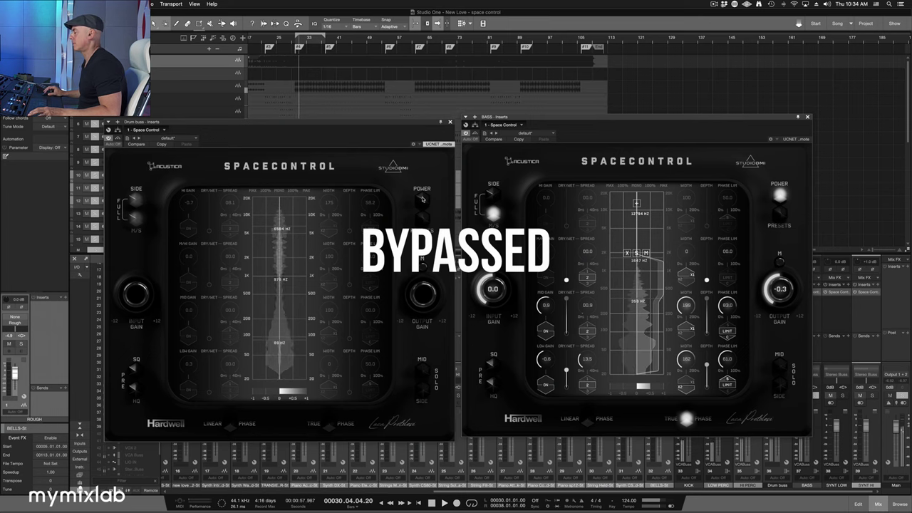
left_click(422, 199)
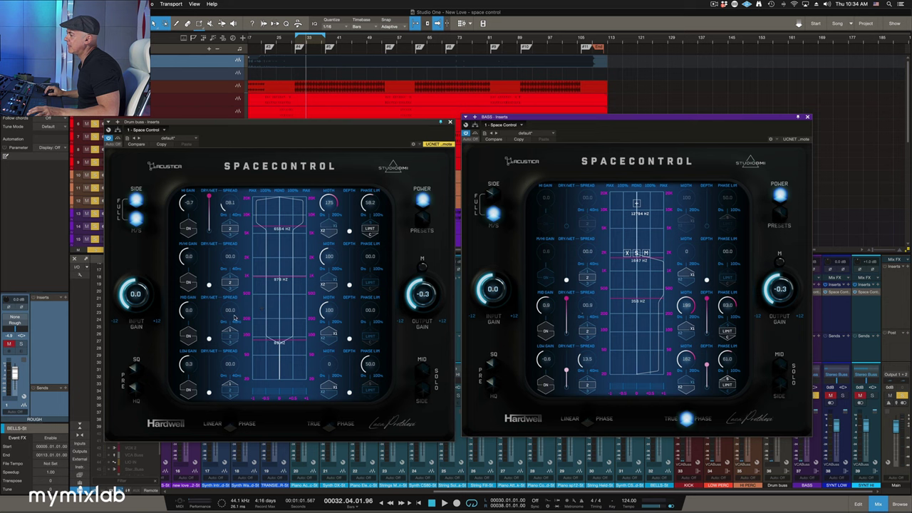
While playing, drop the Drum buss mid crossover to 442 Hz and raise mid dry/wet, phase limit (83.2) and gain
mouse_move(279, 273)
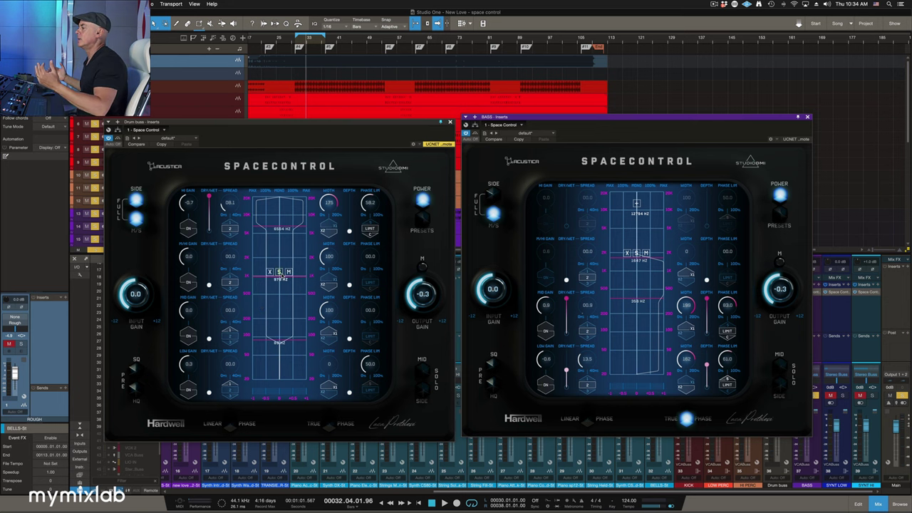
key("space")
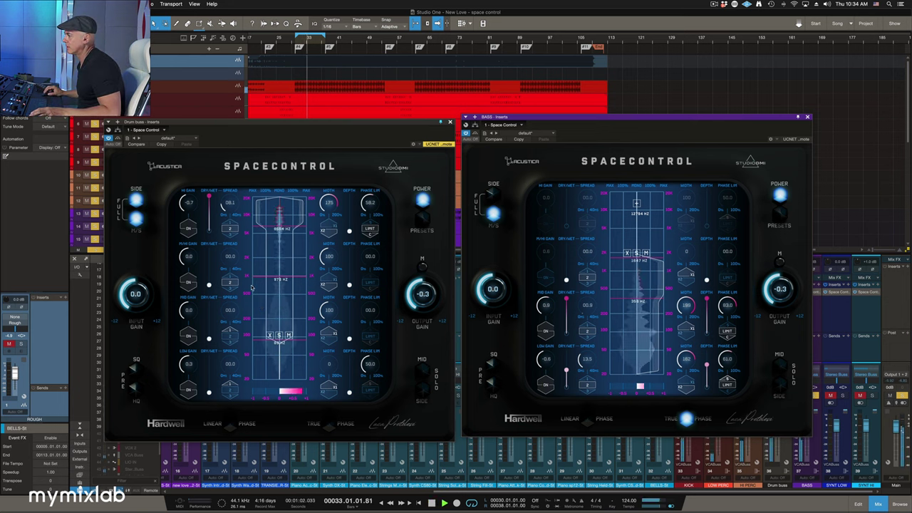
left_click_drag(265, 280, 265, 301)
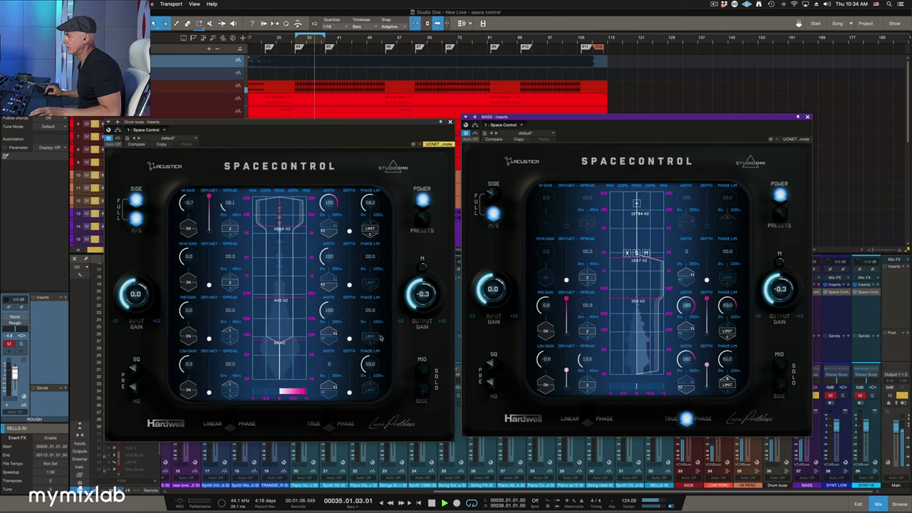
left_click_drag(349, 337, 332, 311)
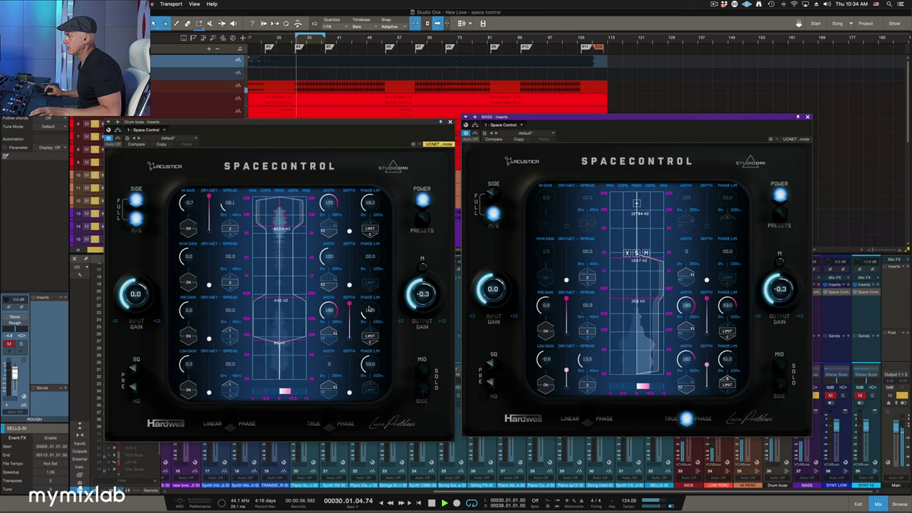
left_click_drag(369, 309, 370, 303)
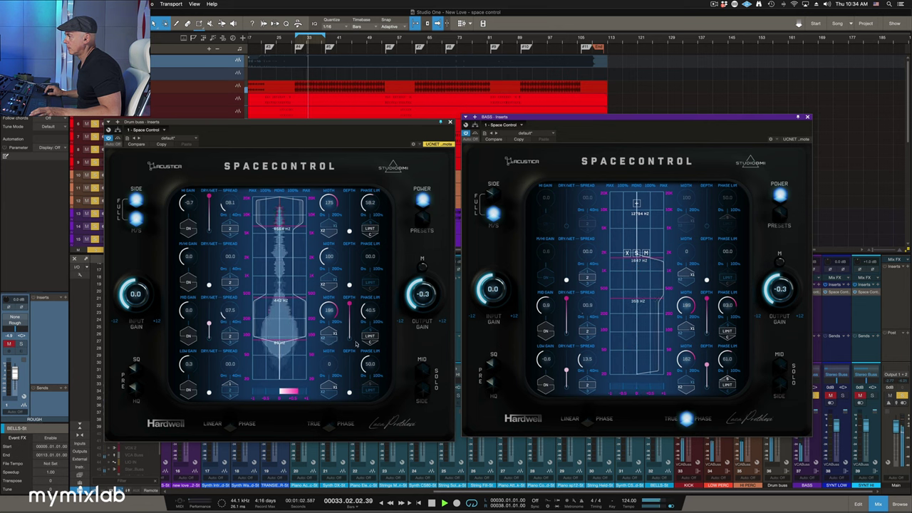
left_click_drag(364, 315, 365, 310)
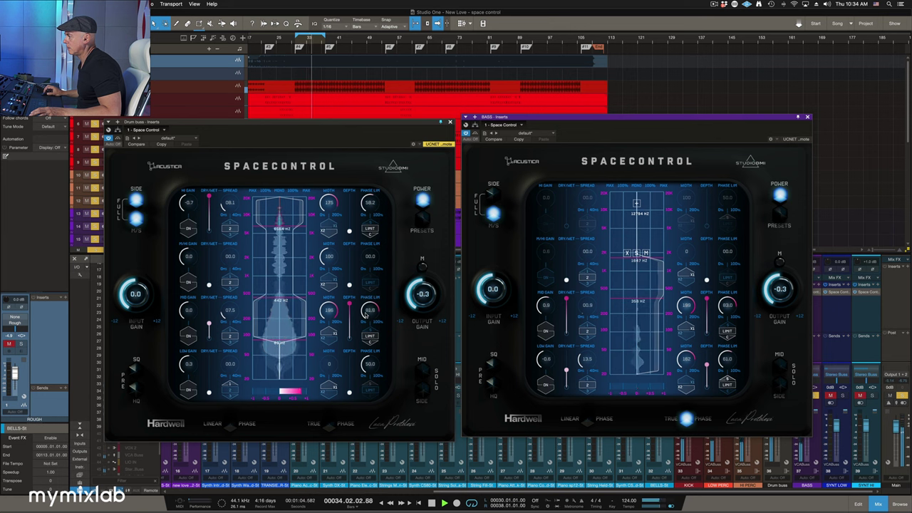
left_click_drag(189, 324, 190, 319)
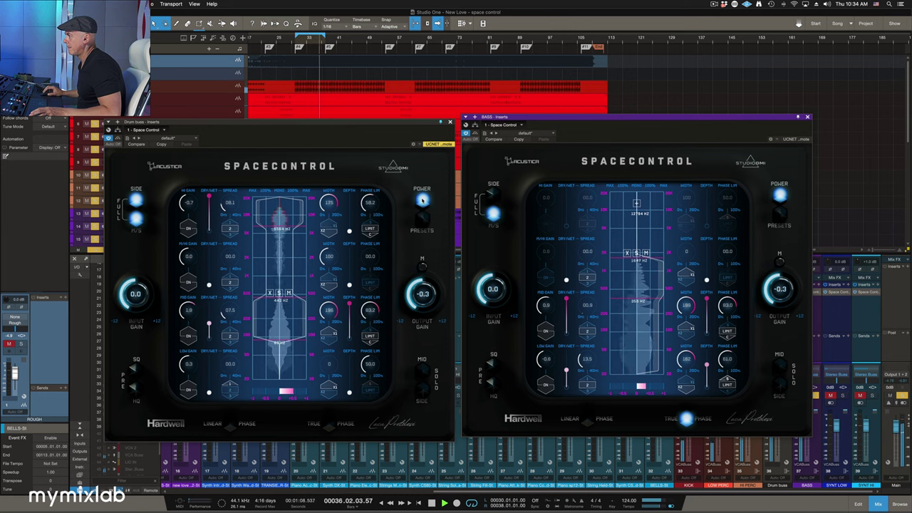
Compare the Drum buss Space Control bypassed and active, then stop playback
left_click(422, 200)
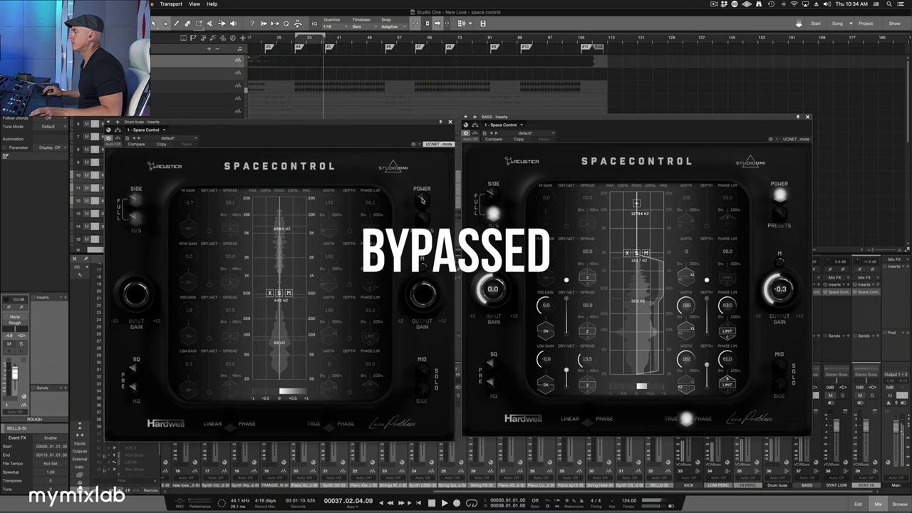
left_click(422, 201)
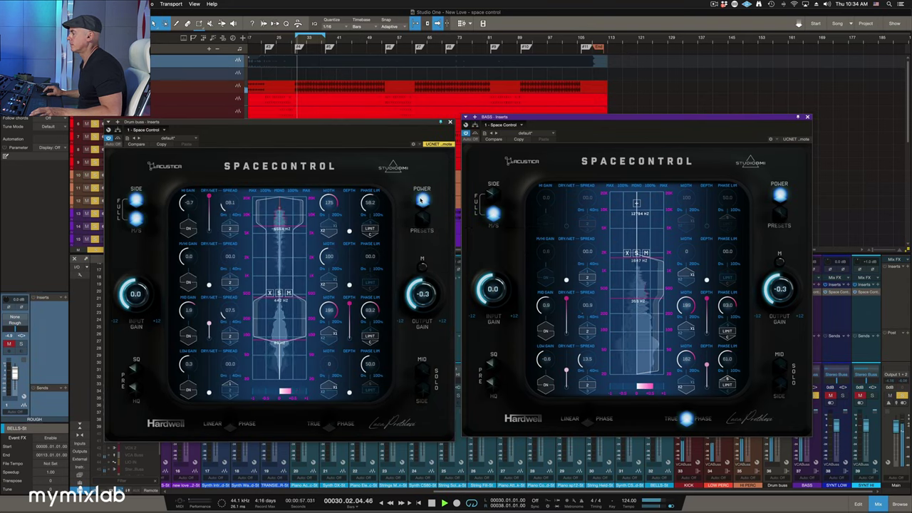
key("space")
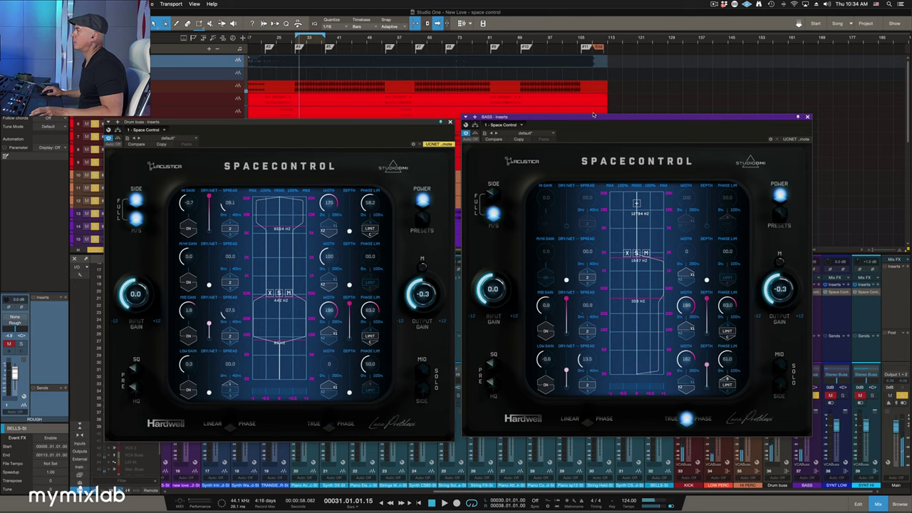
Nudge the BASS window into place and close the Drum buss Space Control window
left_click_drag(597, 119, 596, 123)
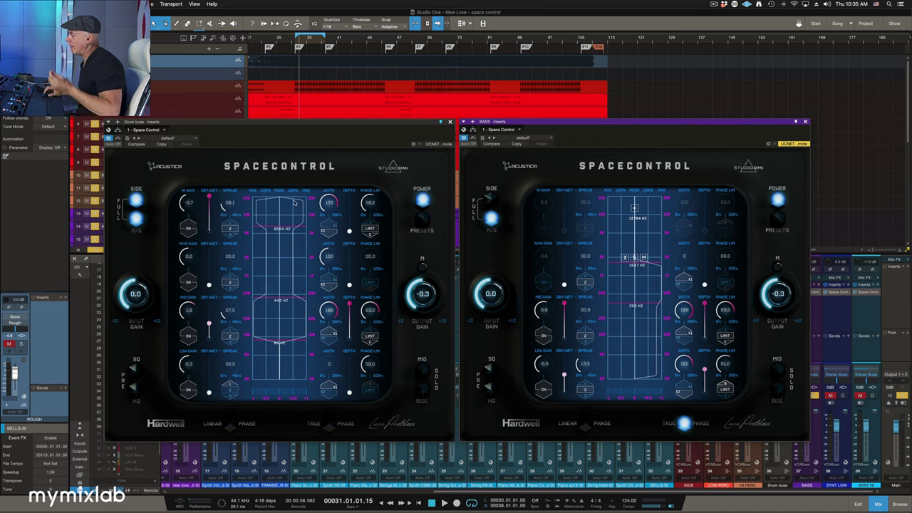
mouse_move(288, 212)
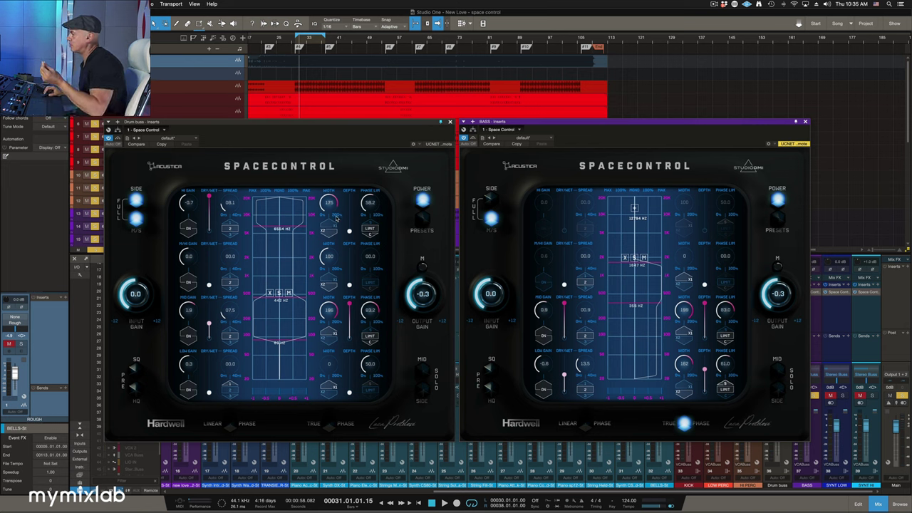
mouse_move(633, 299)
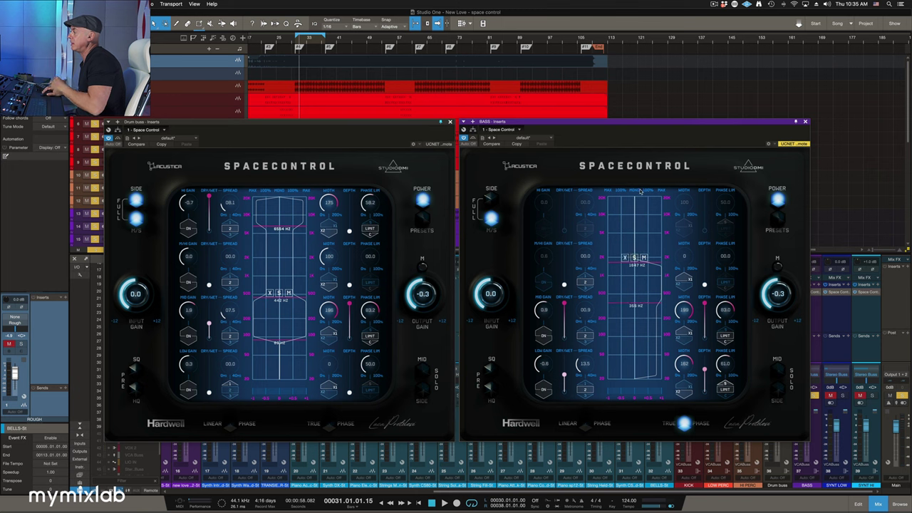
left_click(448, 122)
Compare the BASS Space Control bypassed and on, then raise its upper crossover to 4204 Hz
left_click_drag(546, 124, 341, 136)
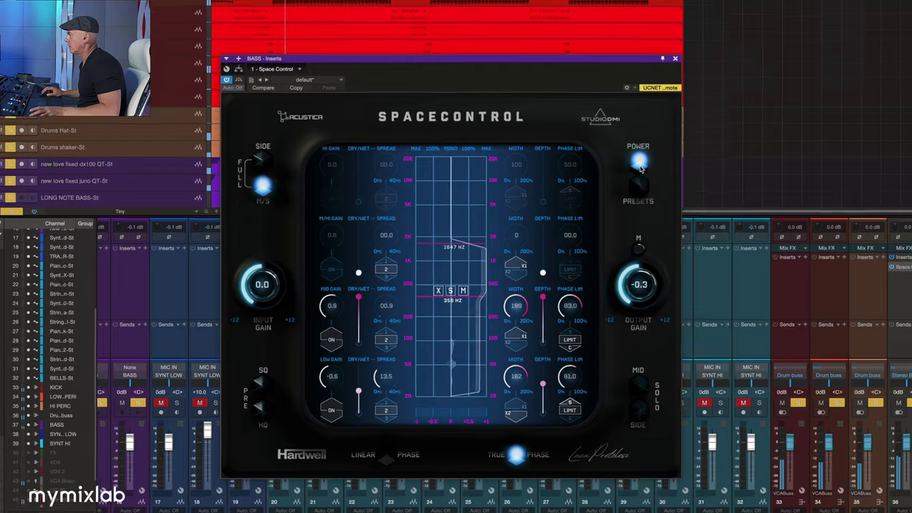
left_click(573, 212)
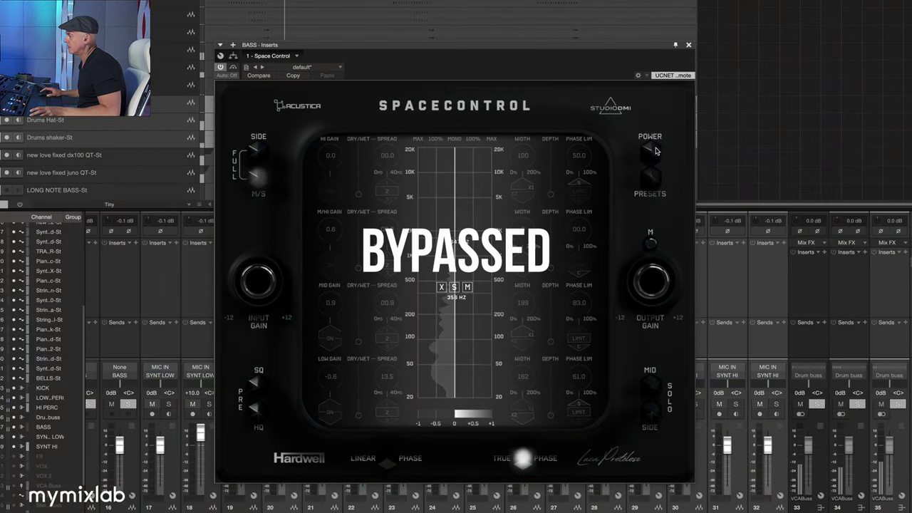
left_click(654, 150)
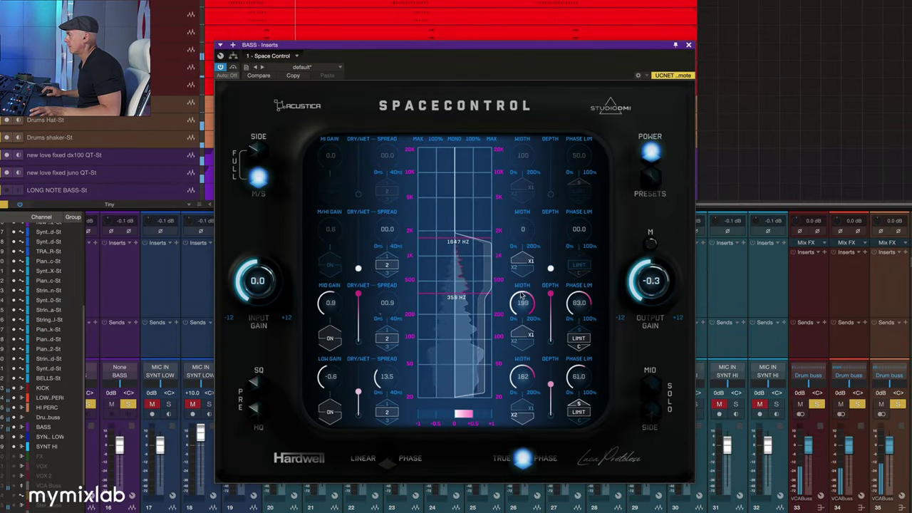
scroll(570, 304, "down", 5)
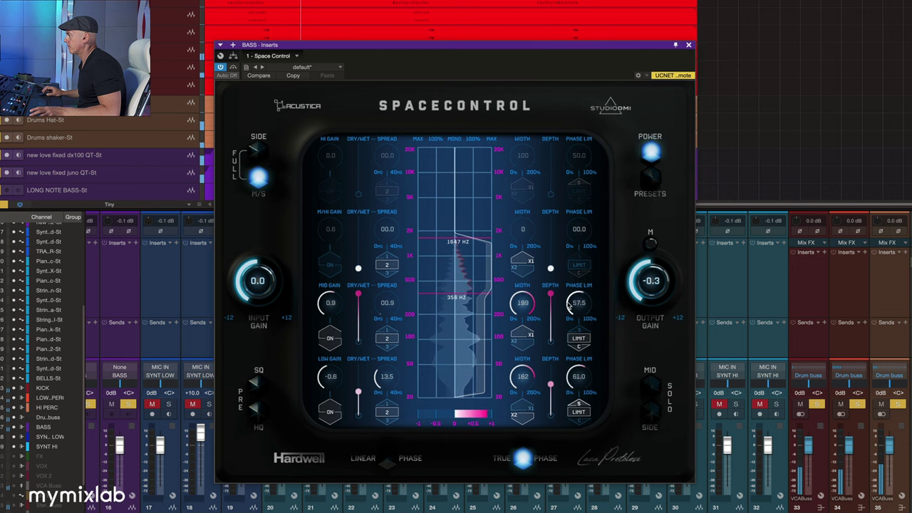
mouse_move(469, 245)
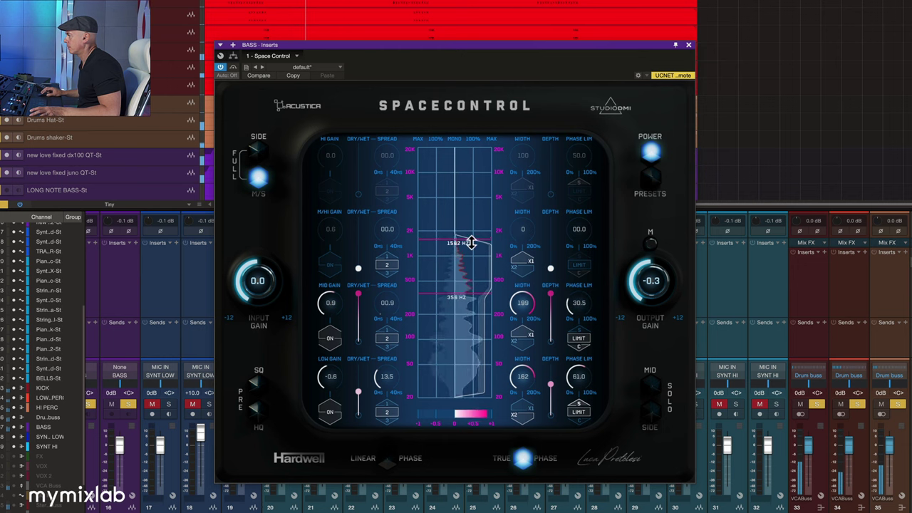
left_click_drag(471, 242, 471, 207)
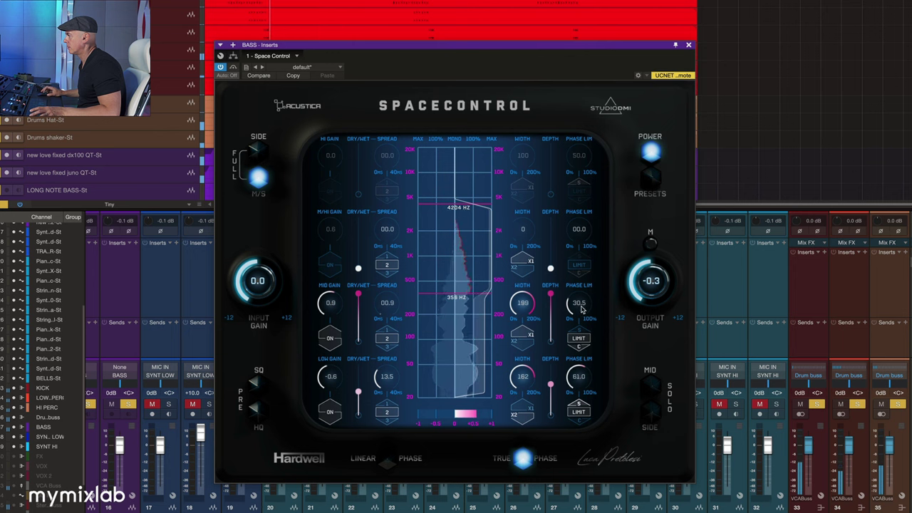
Try the BASS instance with high-quality on and true phase off, restoring both settings
scroll(579, 306, "up", 2)
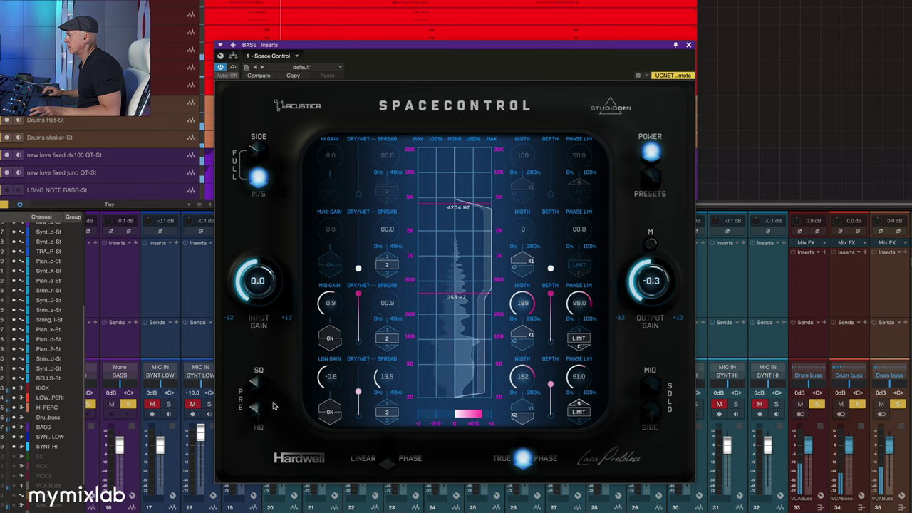
left_click(253, 413)
left_click(252, 413)
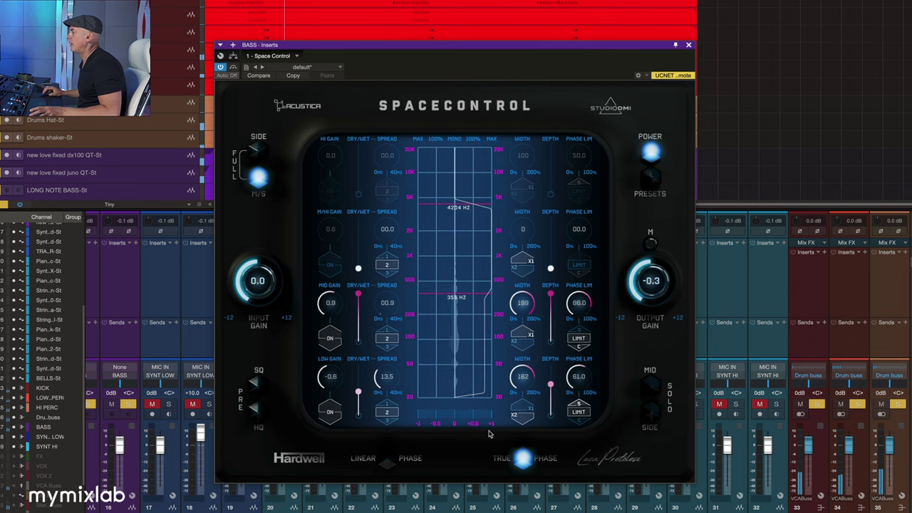
left_click(521, 460)
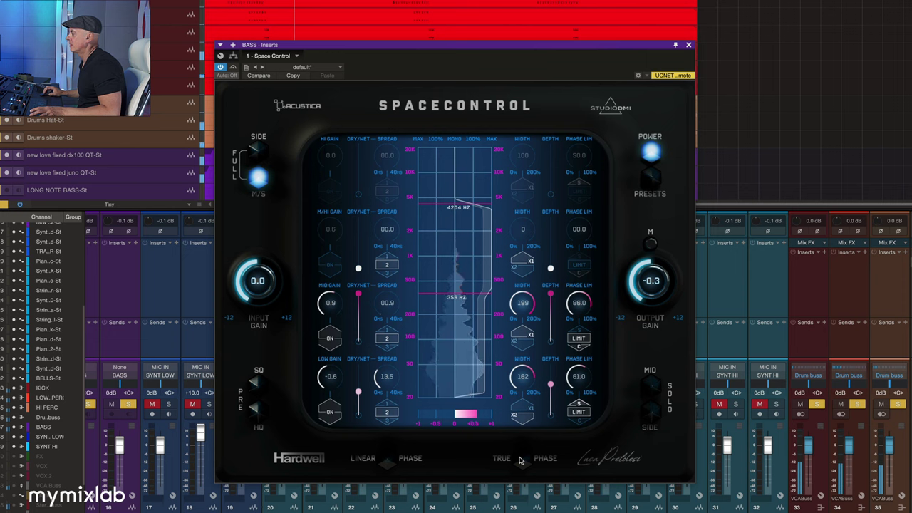
left_click(520, 460)
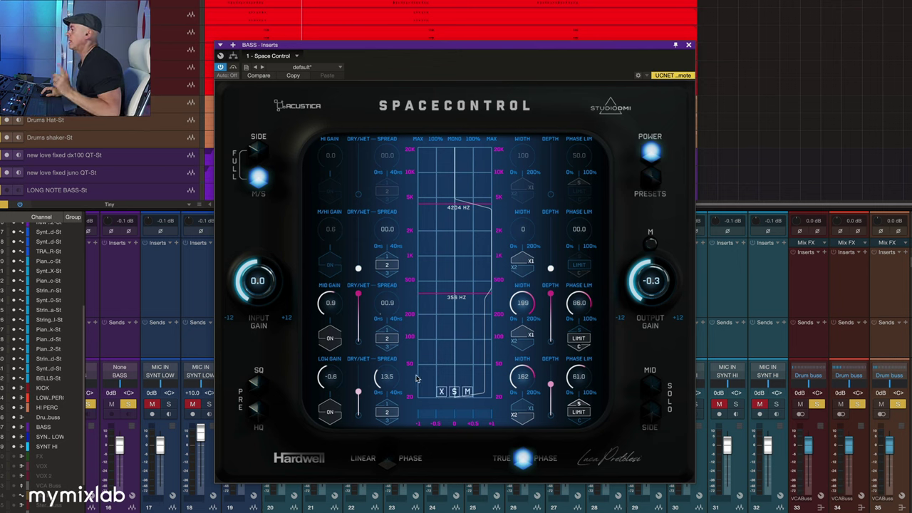
Raise the BASS low band's dry/wet, enable high-quality processing while playing, and close the window
left_click_drag(355, 399, 361, 376)
key("space")
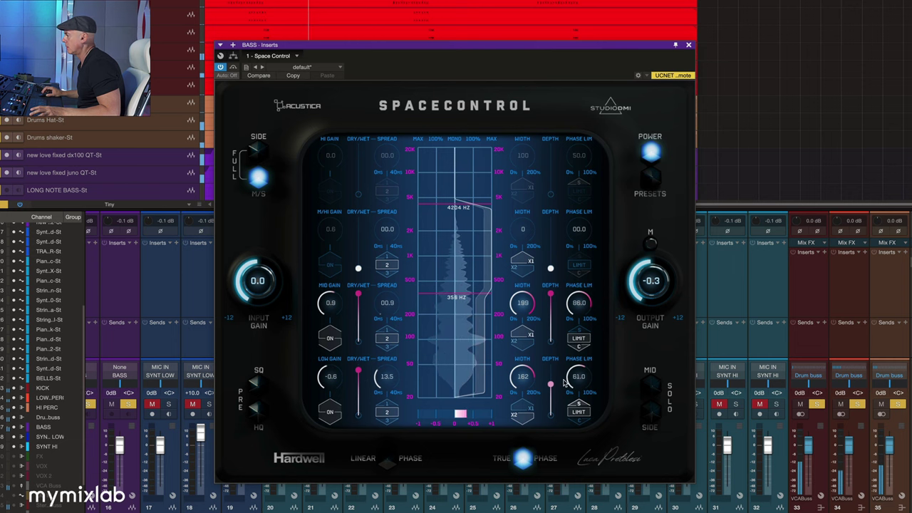
left_click(258, 410)
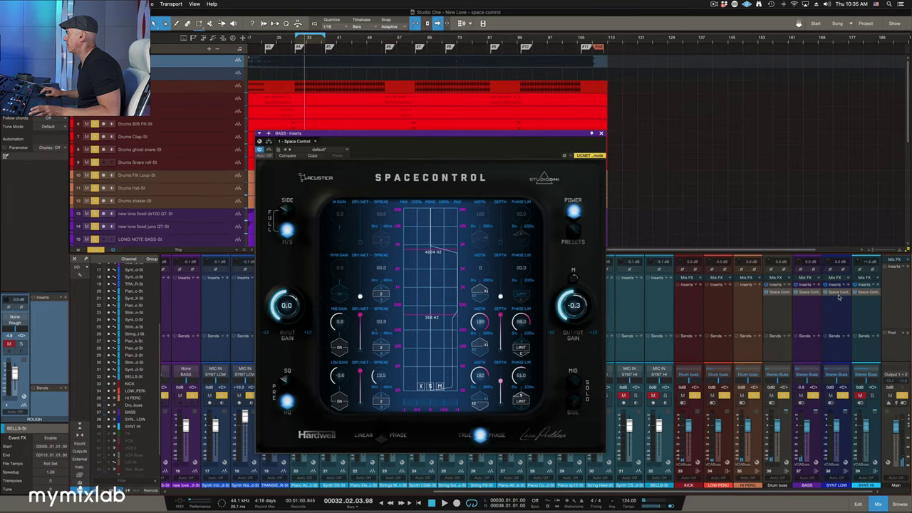
key("ctrl+w")
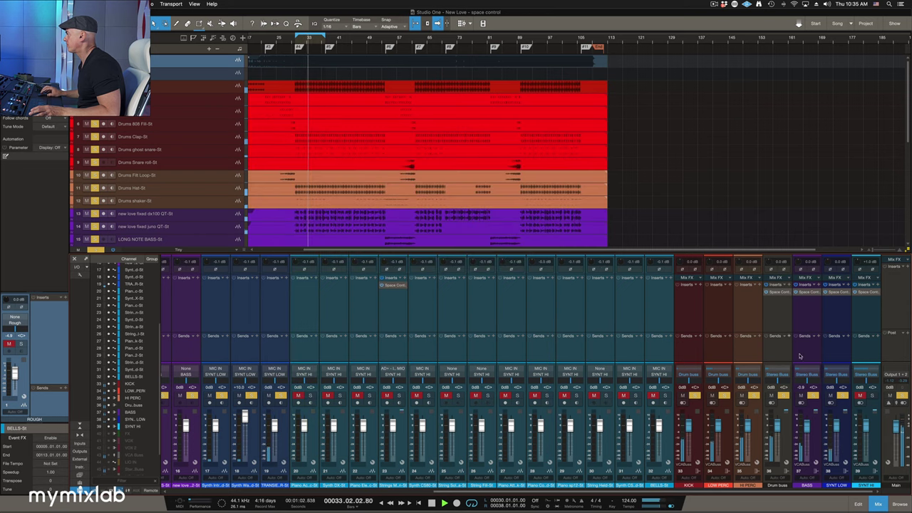
left_click(863, 294)
A/B the SYNT HI Space Control, raise its low band phase limit and stereo width, then close it
left_click_drag(650, 183, 481, 101)
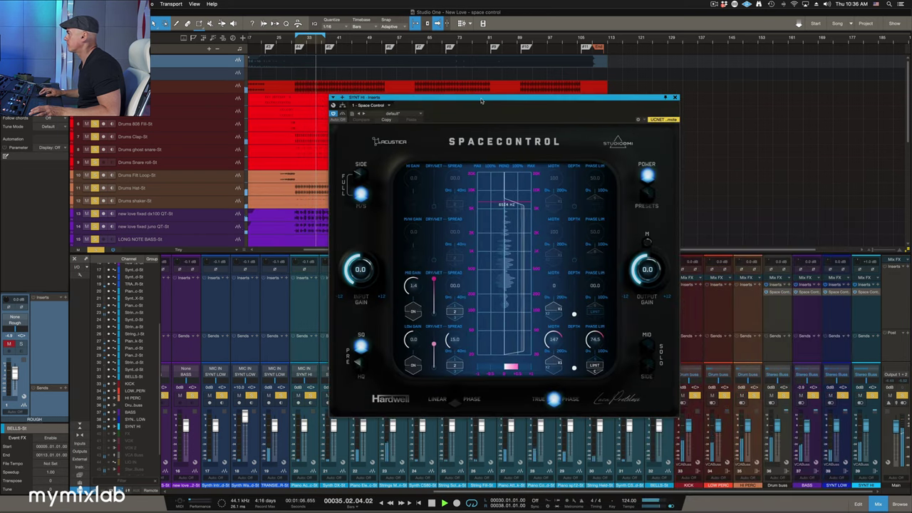
left_click(647, 175)
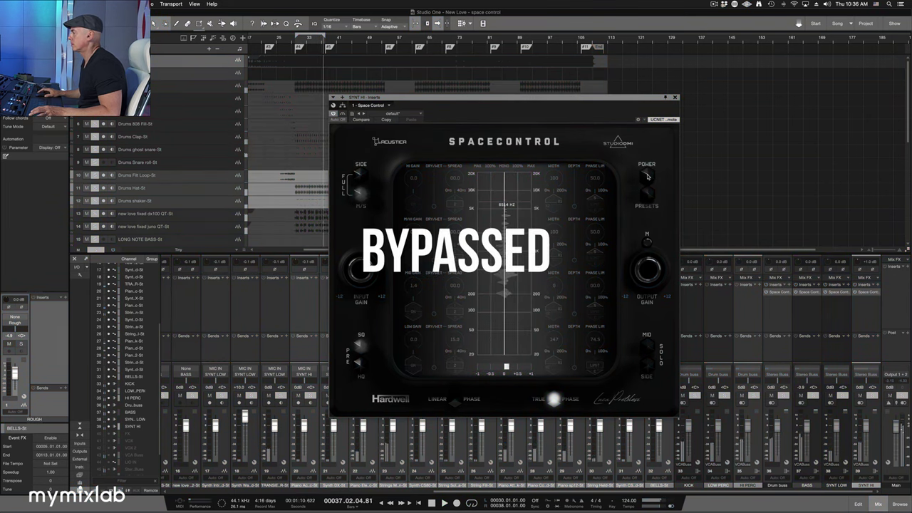
left_click(647, 175)
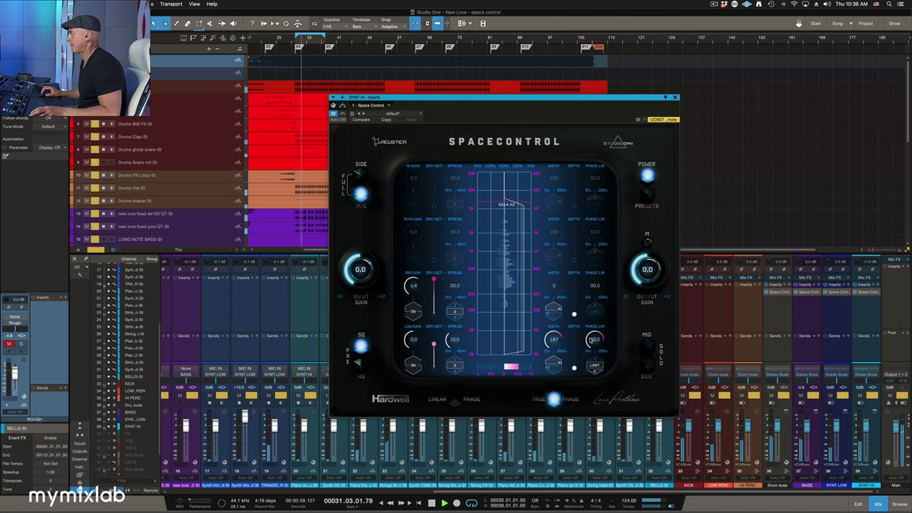
left_click_drag(591, 340, 590, 340)
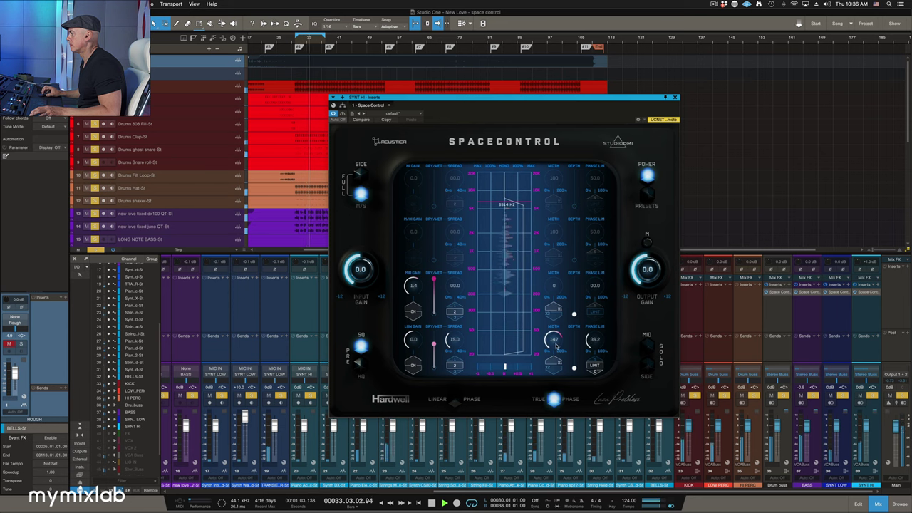
left_click_drag(555, 341, 558, 346)
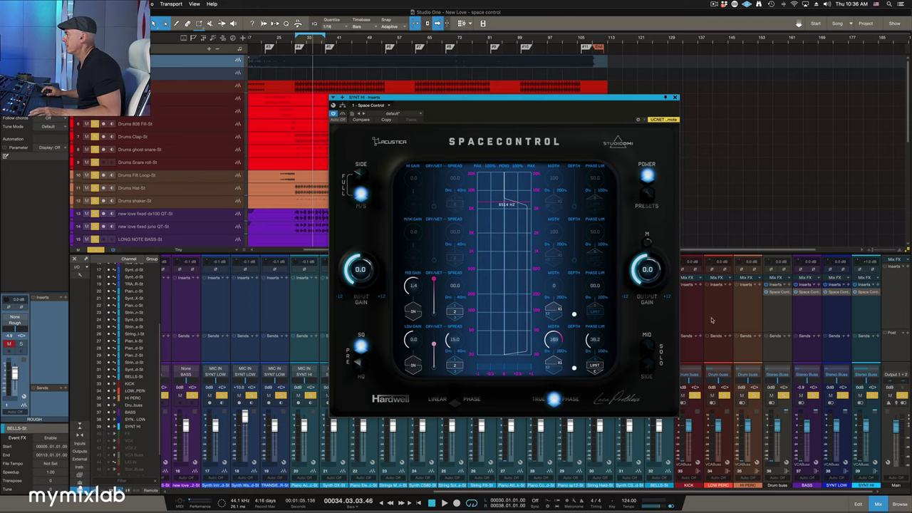
left_click(676, 97)
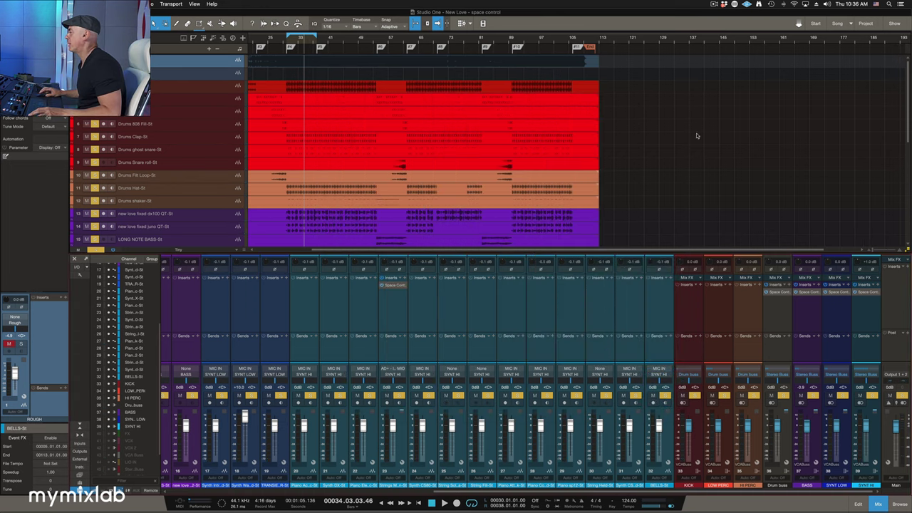
left_click(783, 312)
left_click(866, 309, "shift")
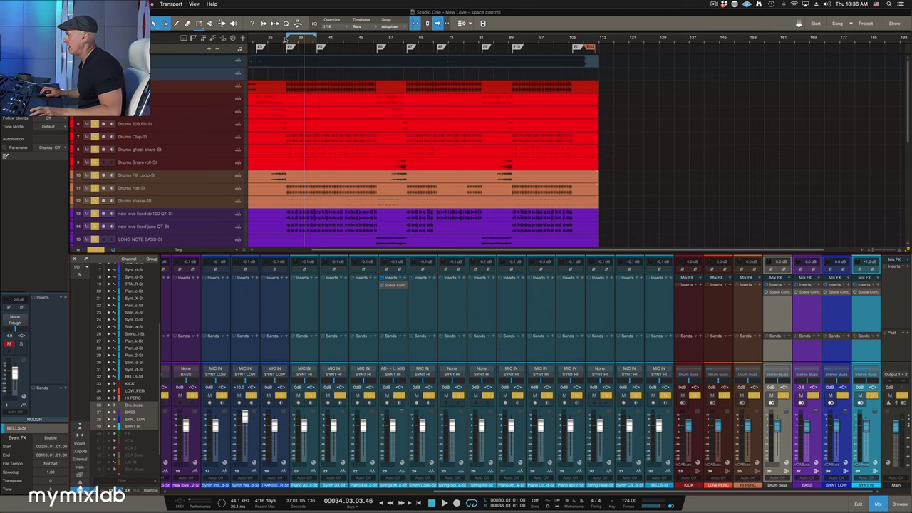
left_click_drag(285, 39, 474, 46)
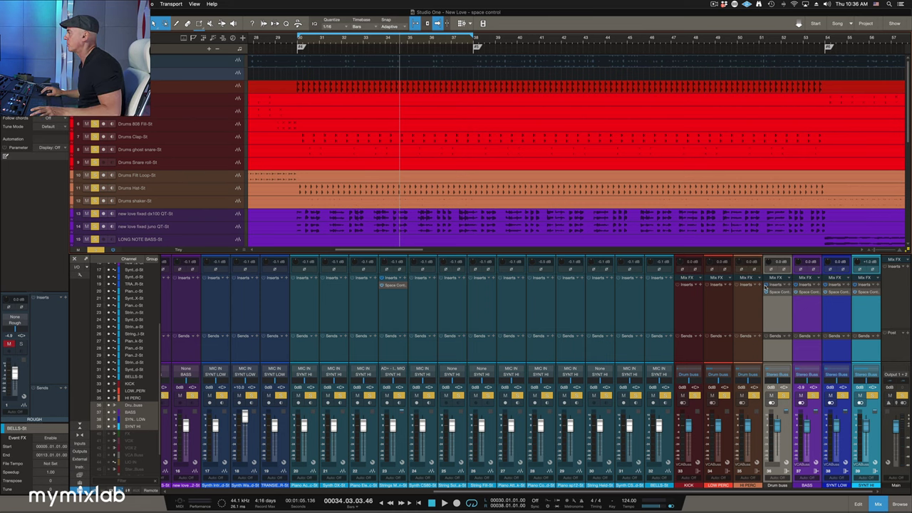
left_click(294, 38)
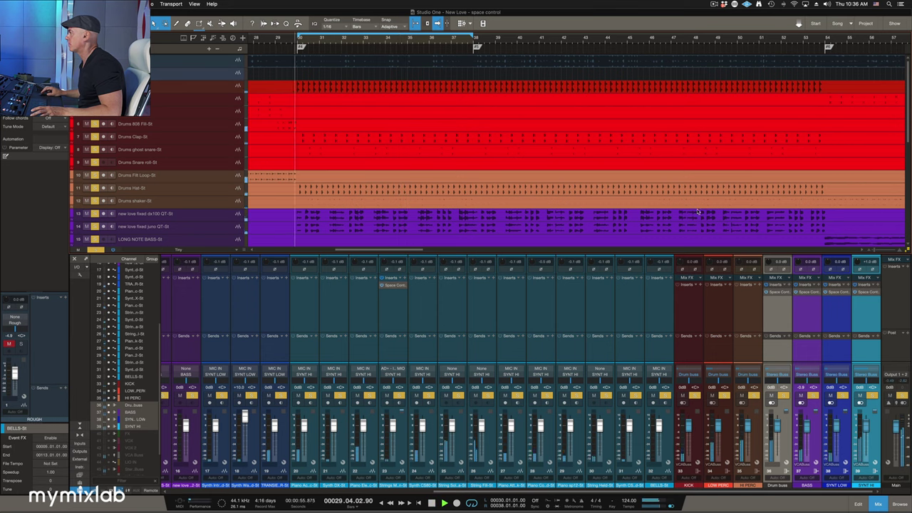
left_click(767, 286)
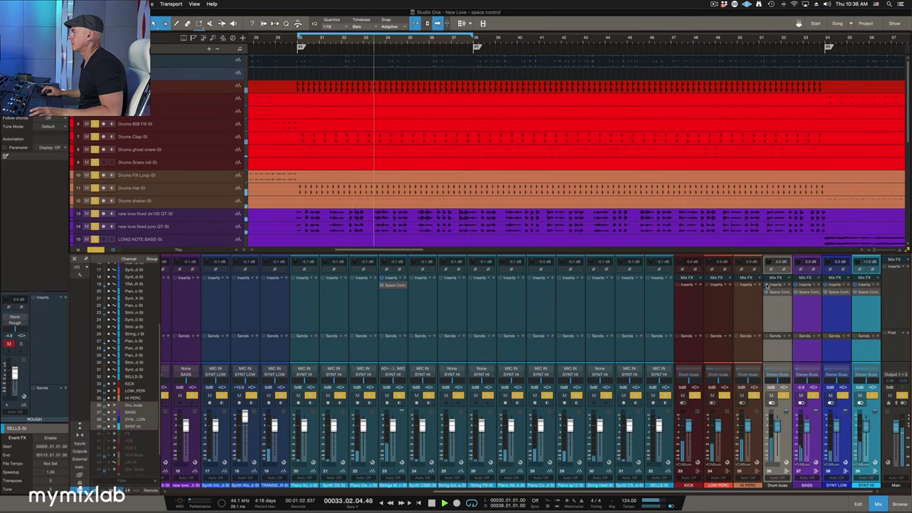
left_click(767, 286)
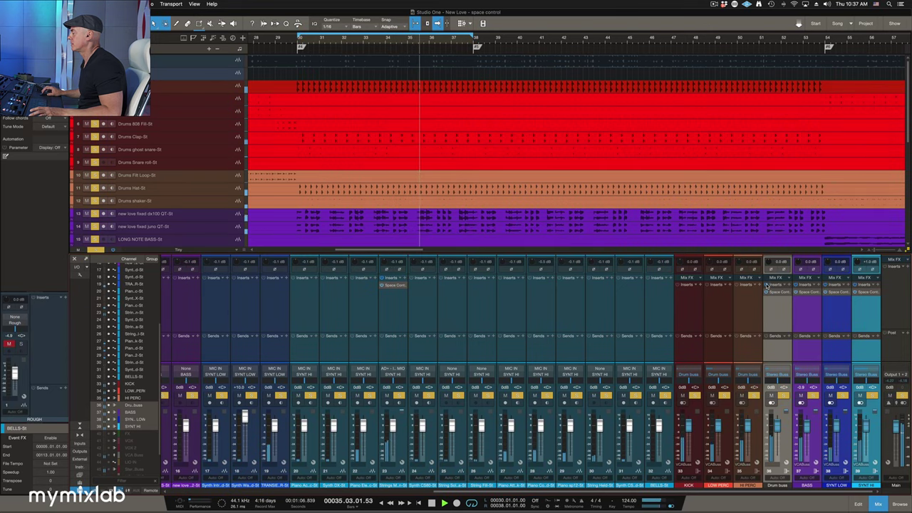
left_click(779, 308)
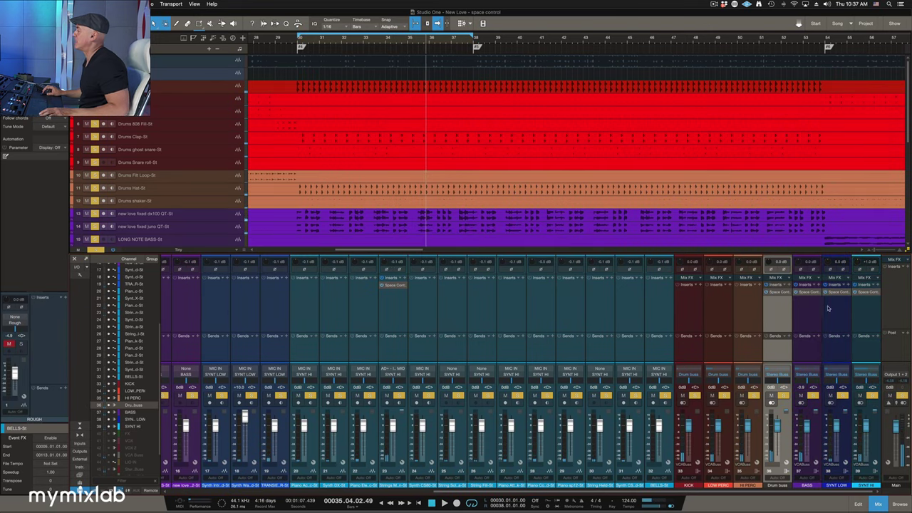
scroll(445, 176, "down", 5)
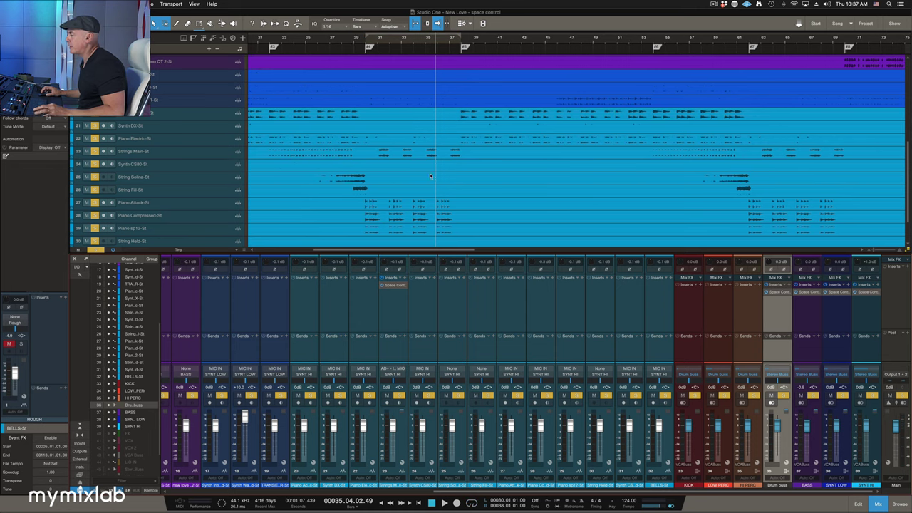
Select the Drums Clap channel, clear all mutes and solos, and solo it
scroll(445, 176, "up", 3)
scroll(527, 342, "left", 2)
scroll(528, 342, "left", 5)
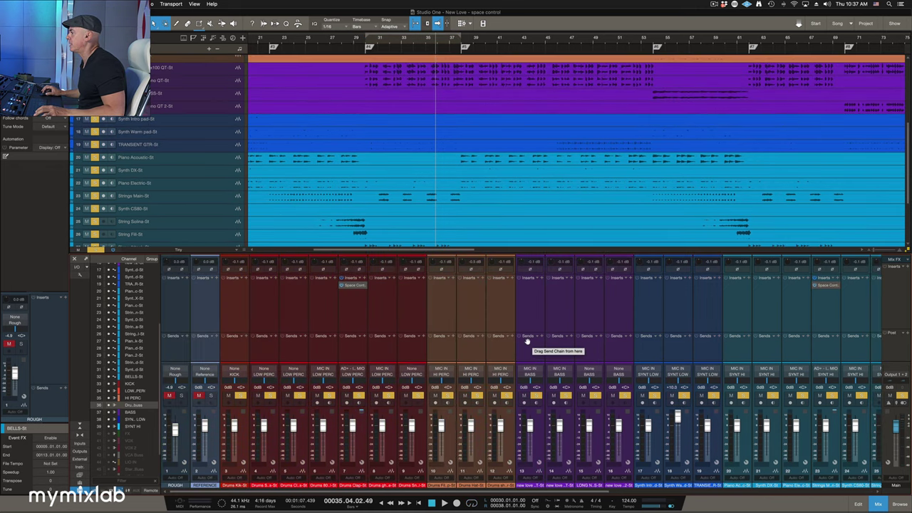
scroll(398, 326, "right", 6)
scroll(463, 349, "left", 6)
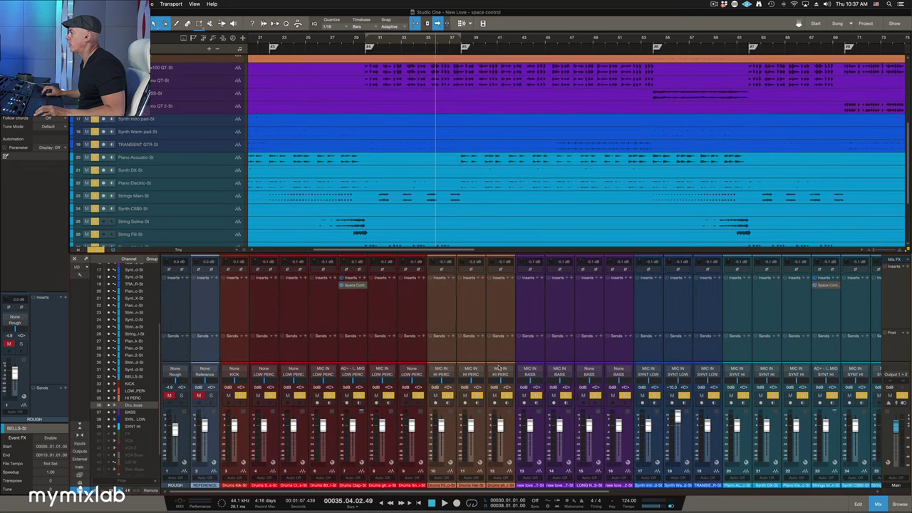
left_click(362, 314)
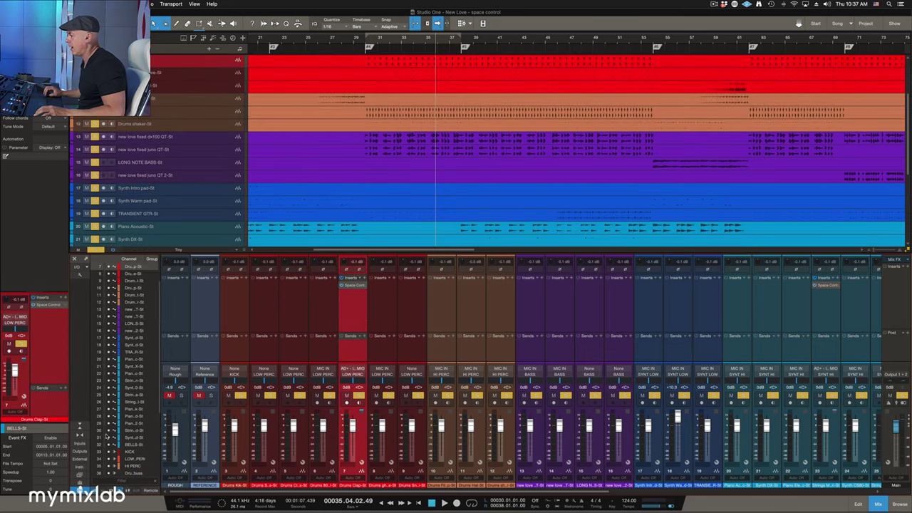
left_click(96, 250)
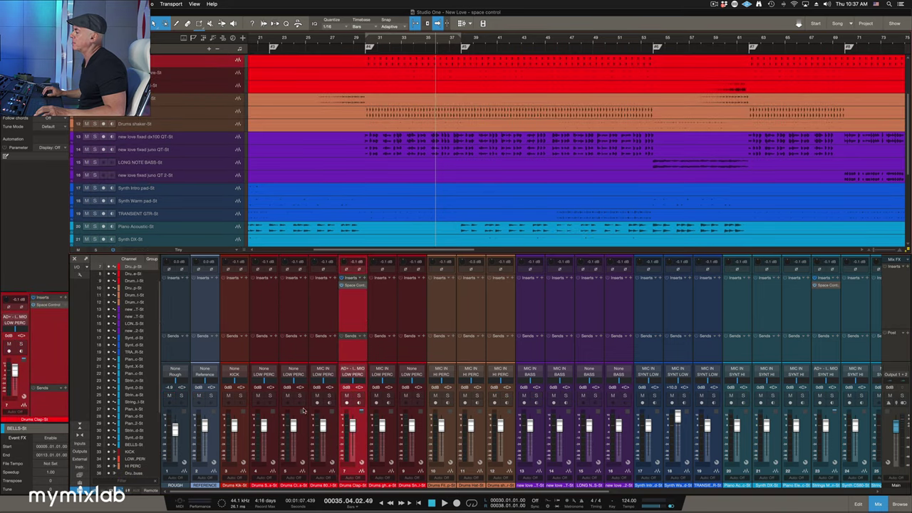
left_click(359, 395)
Loop playback over bars 30 to 38
scroll(388, 157, "up", 5)
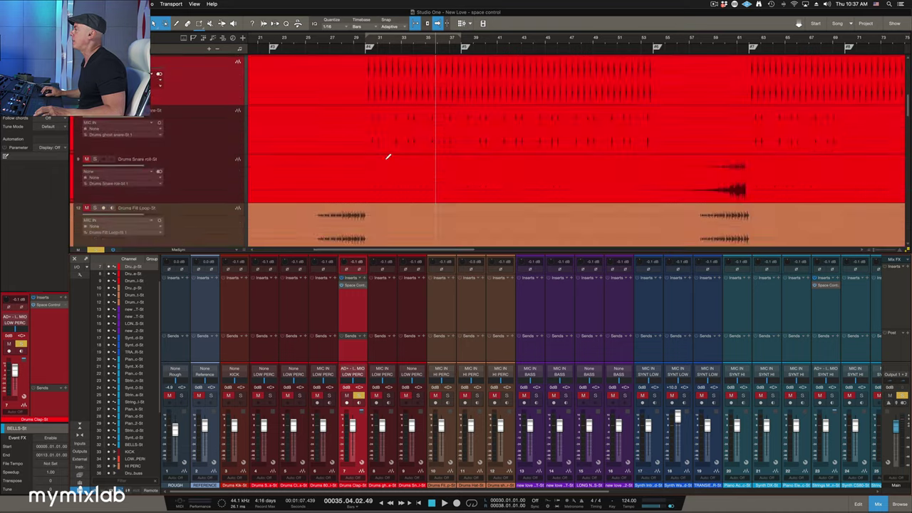
scroll(389, 156, "up", 4)
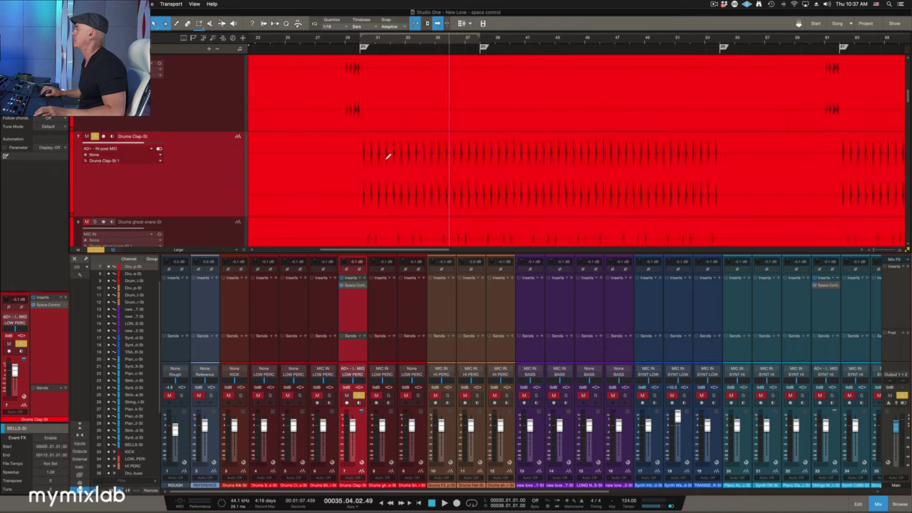
scroll(384, 157, "up", 4)
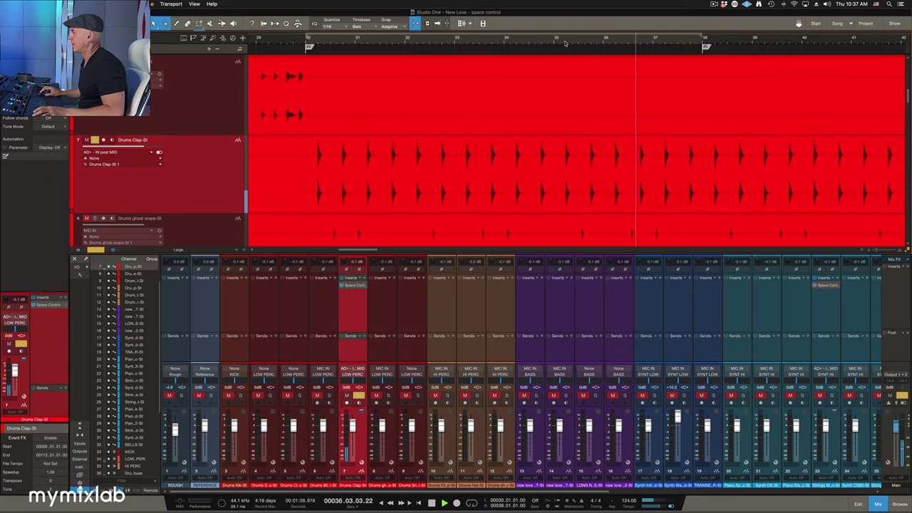
left_click(330, 41)
key("slash")
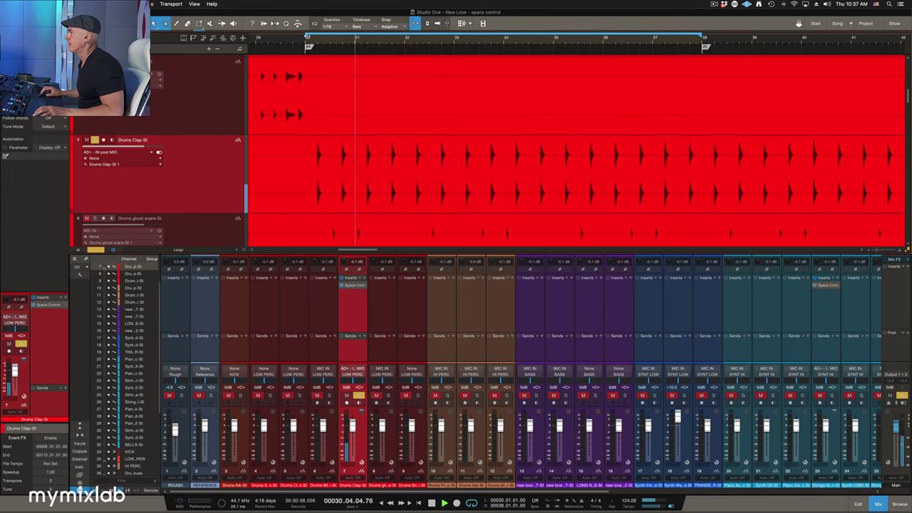
Open the Drums Clap Space Control, set mid width to 199 and turn the Mid band on
left_click(351, 286)
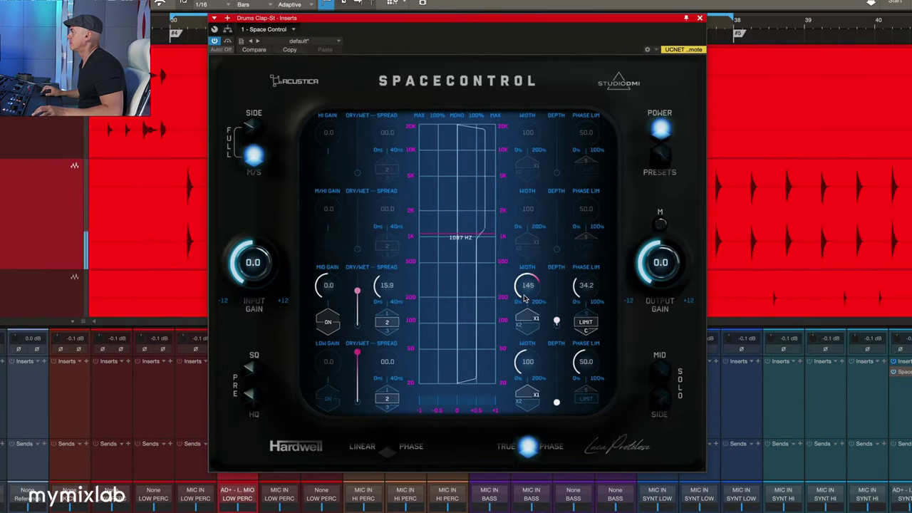
left_click_drag(527, 285, 527, 256)
mouse_move(442, 238)
left_mouse_down()
mouse_move(452, 259)
mouse_move(456, 233)
left_mouse_up()
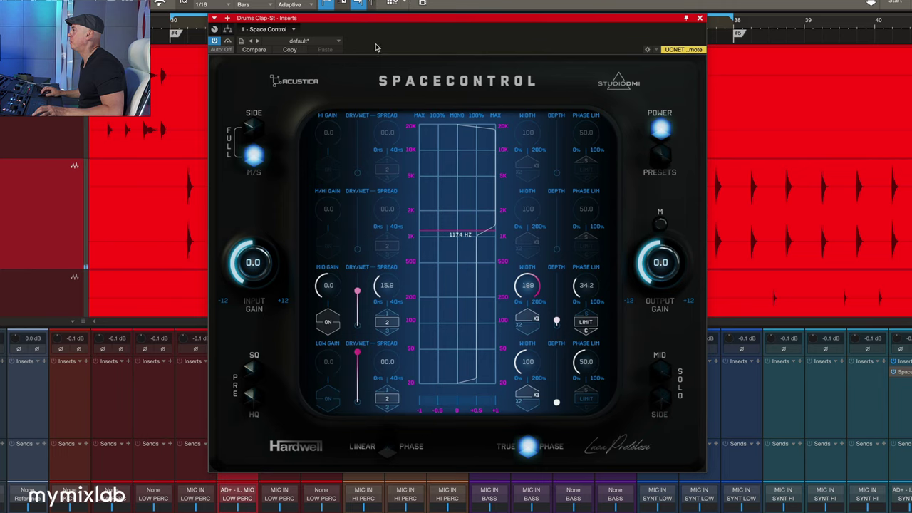
left_click_drag(392, 18, 466, 17)
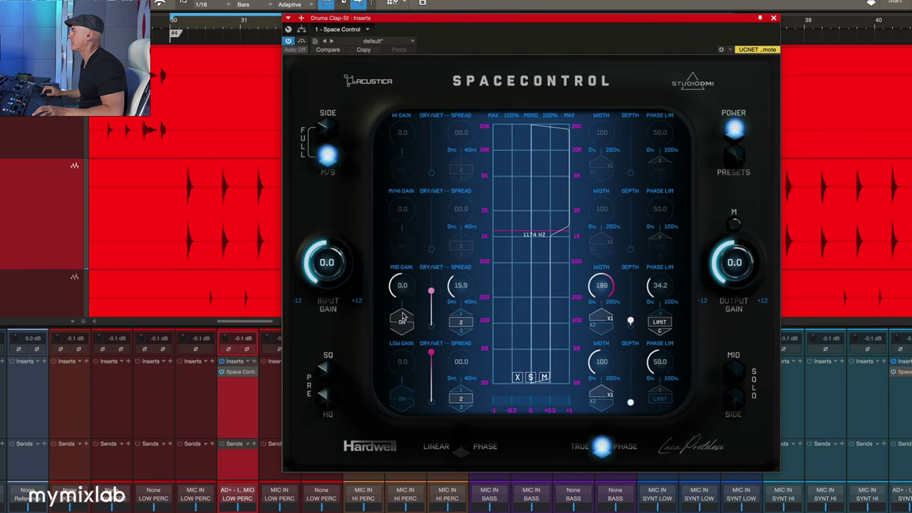
left_click(401, 320)
Move the band split to about 1525 Hz and compare the plugin bypassed and active
scroll(402, 285, "up", 3)
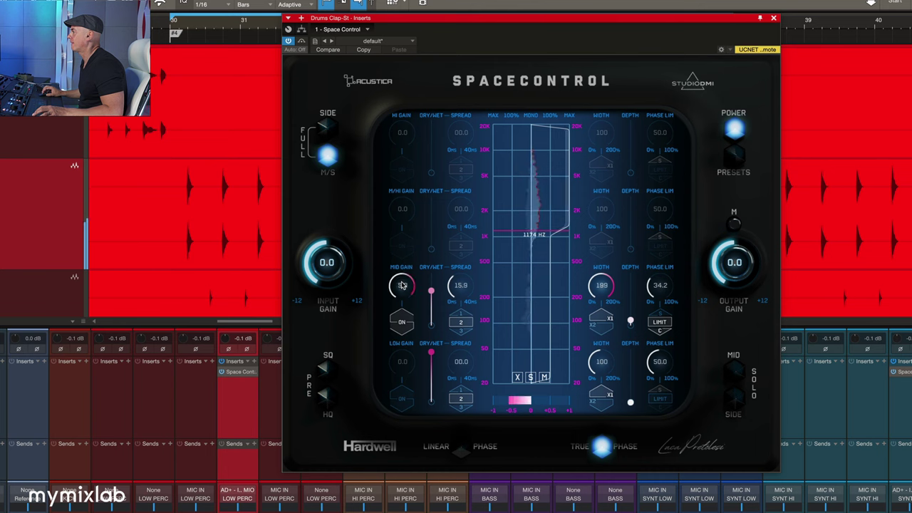
scroll(403, 285, "down", 2)
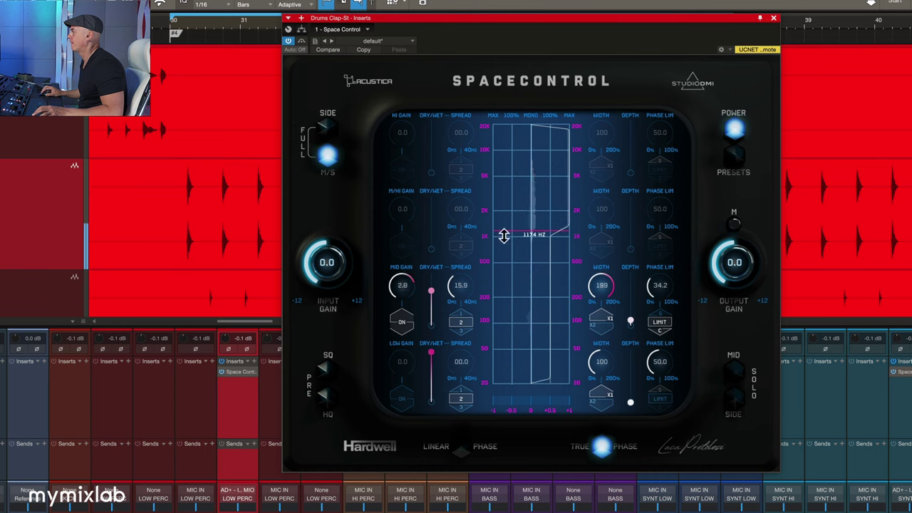
left_click_drag(503, 232, 507, 224)
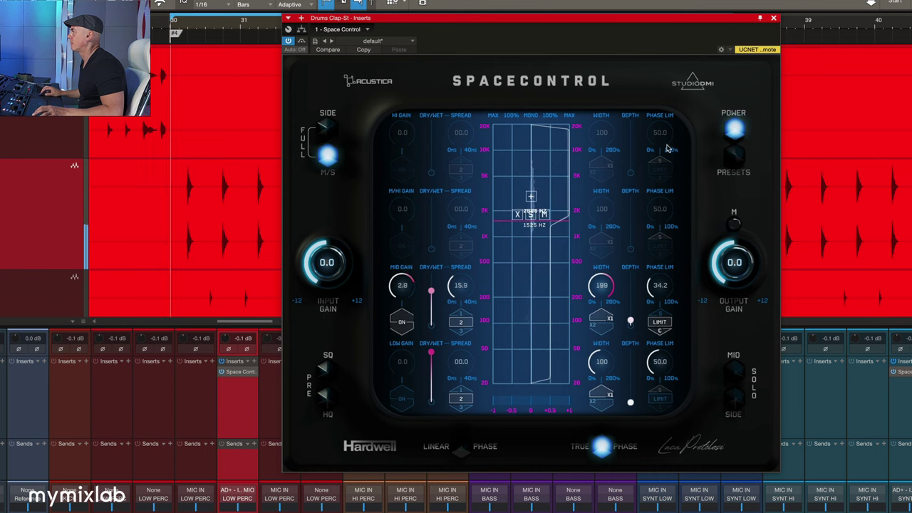
left_click(733, 129)
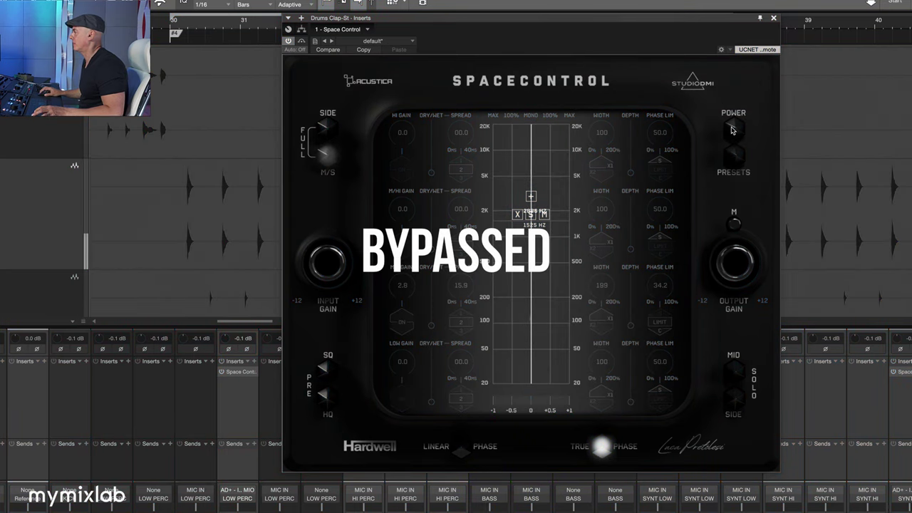
left_click(733, 128)
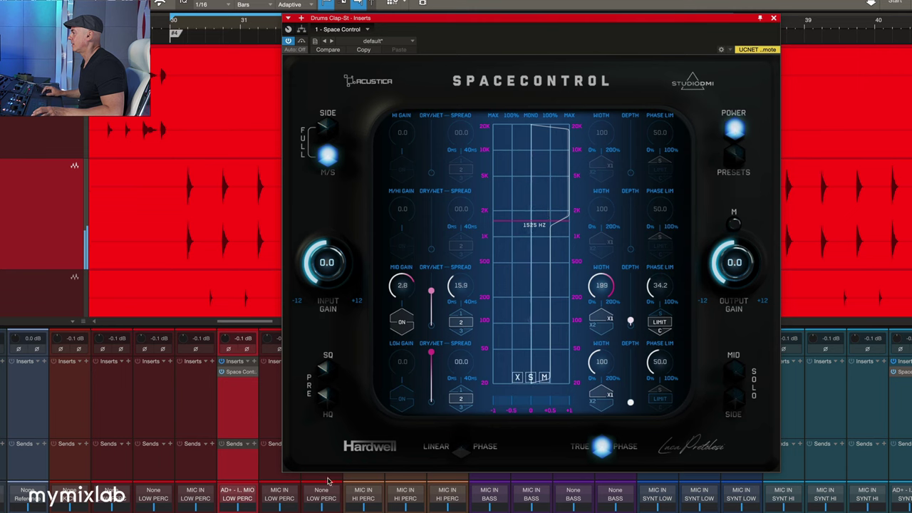
scroll(143, 413, "right", 5)
scroll(200, 426, "right", 6)
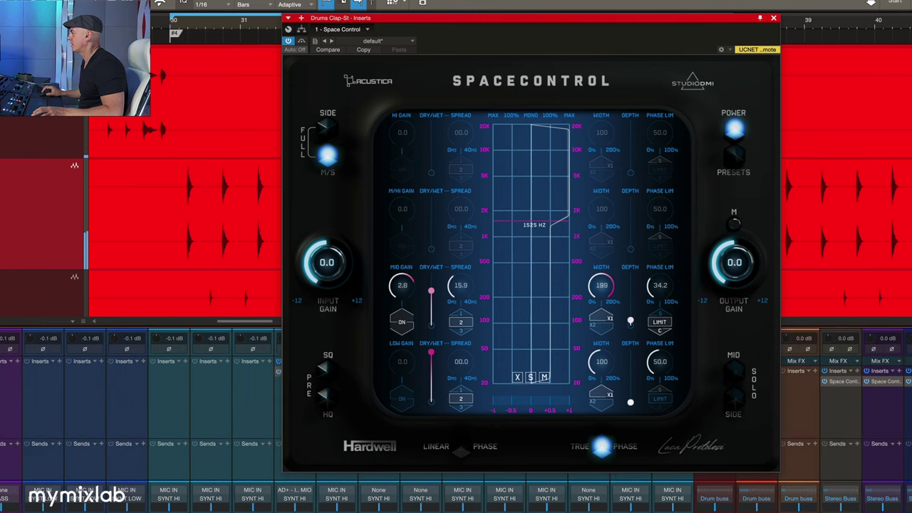
scroll(200, 426, "left", 8)
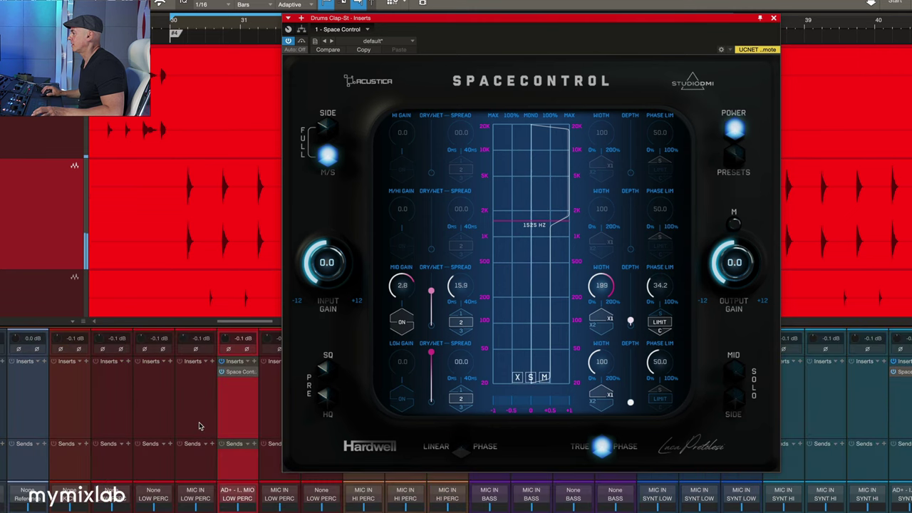
left_click(221, 371)
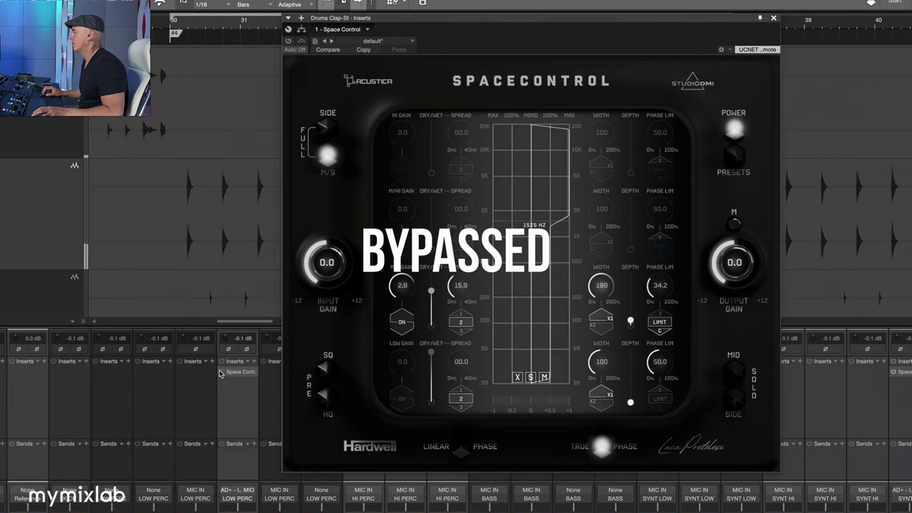
left_click(221, 371)
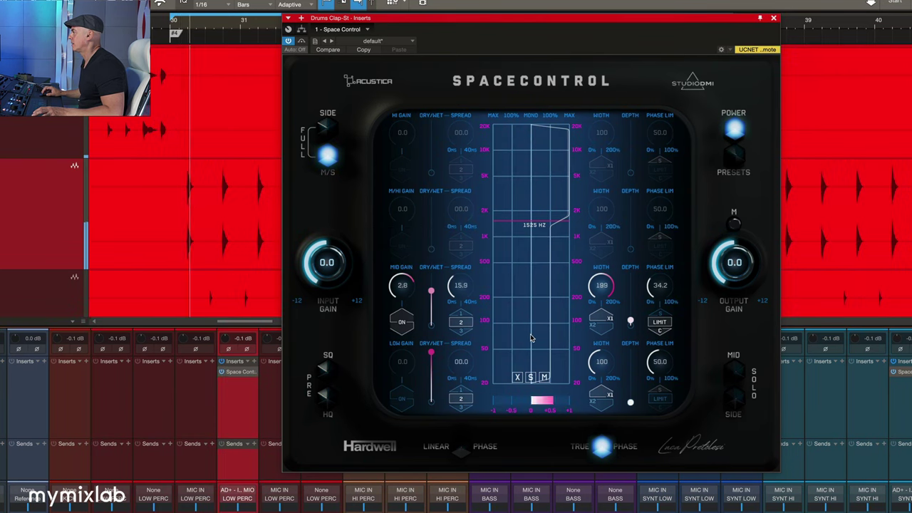